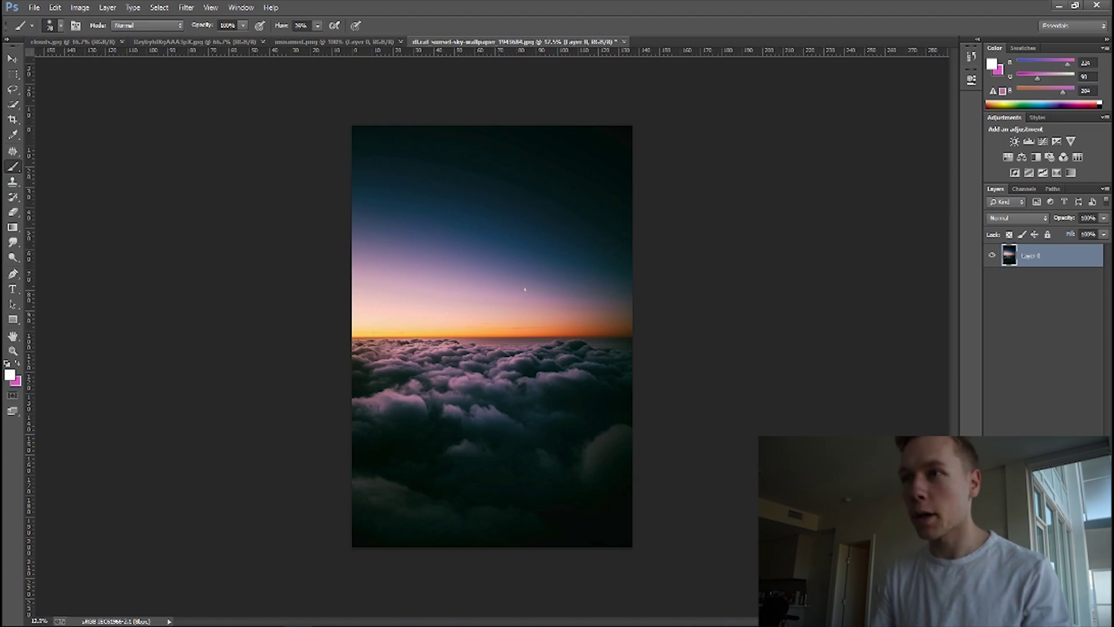
Step: Look over the sunset sky wallpaper, the full moon image and the night street photo among the open documents
key("z")
left_click(413, 329)
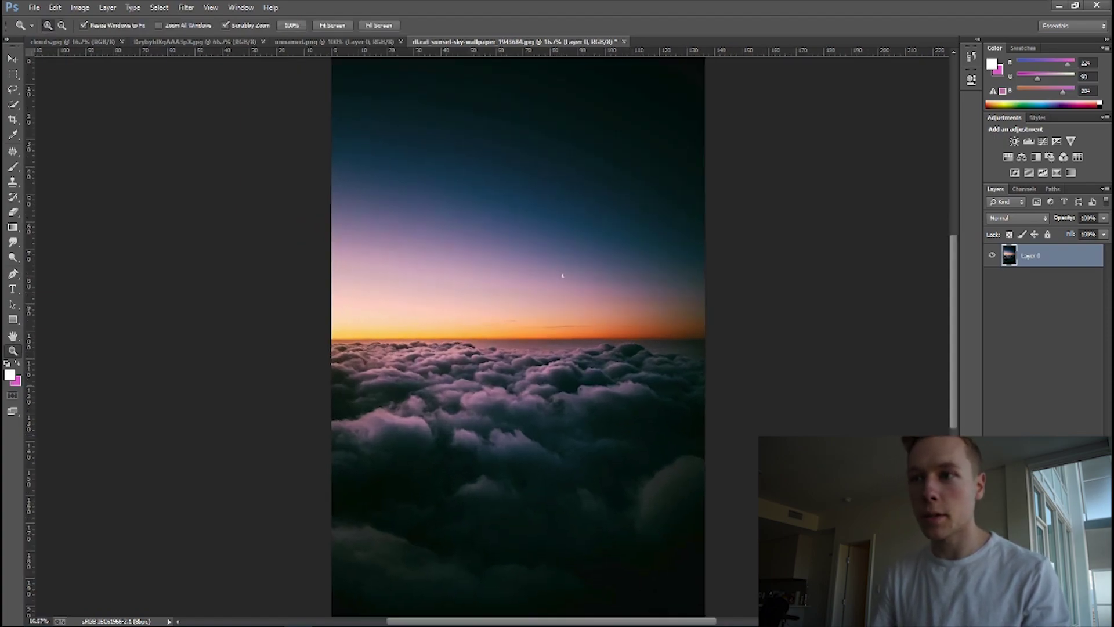
scroll(463, 302, "up", 3)
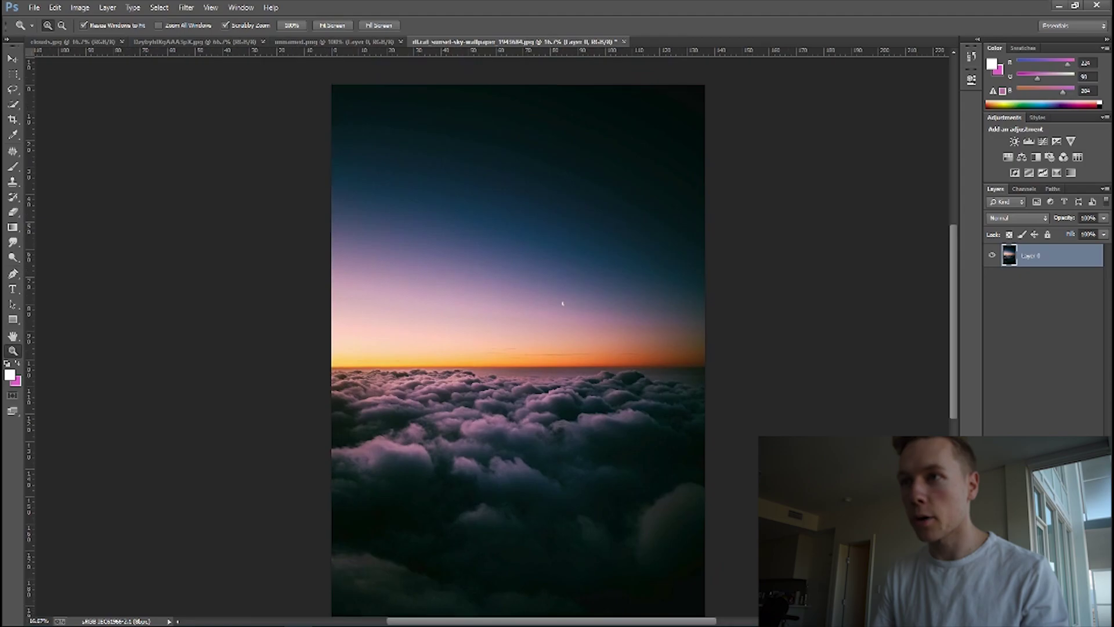
scroll(462, 303, "down", 4)
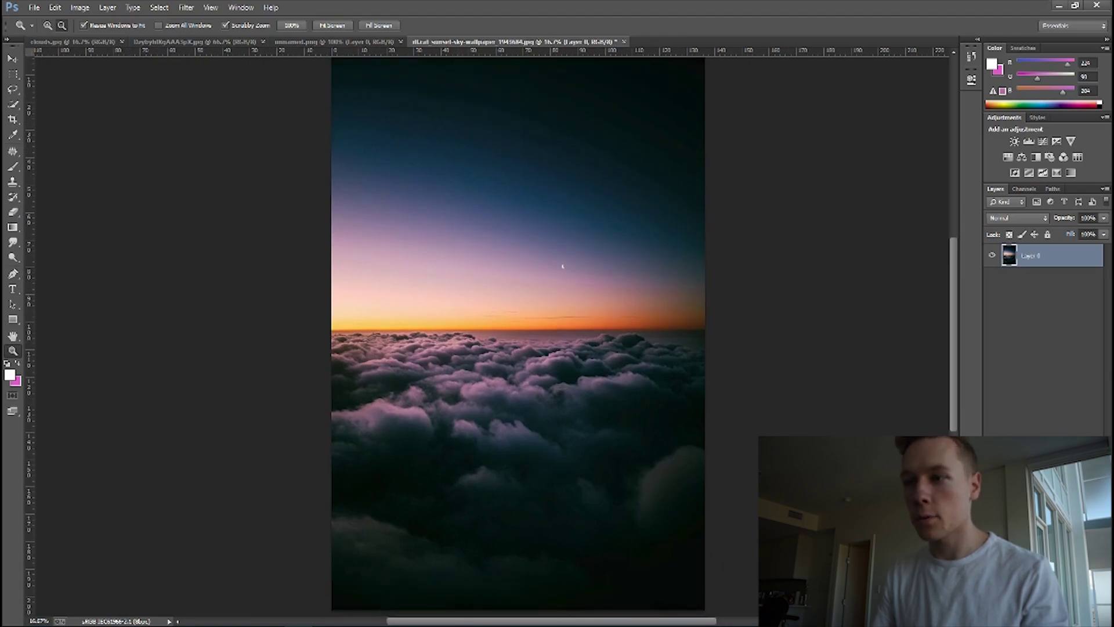
left_click(458, 306, "alt")
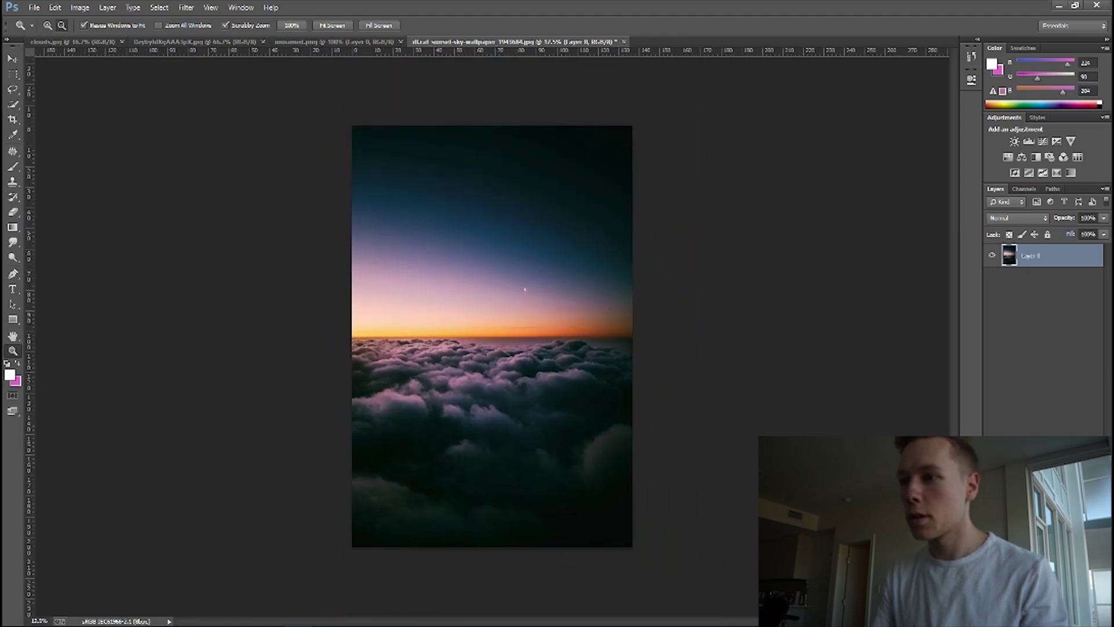
left_click(339, 42)
left_click(195, 42)
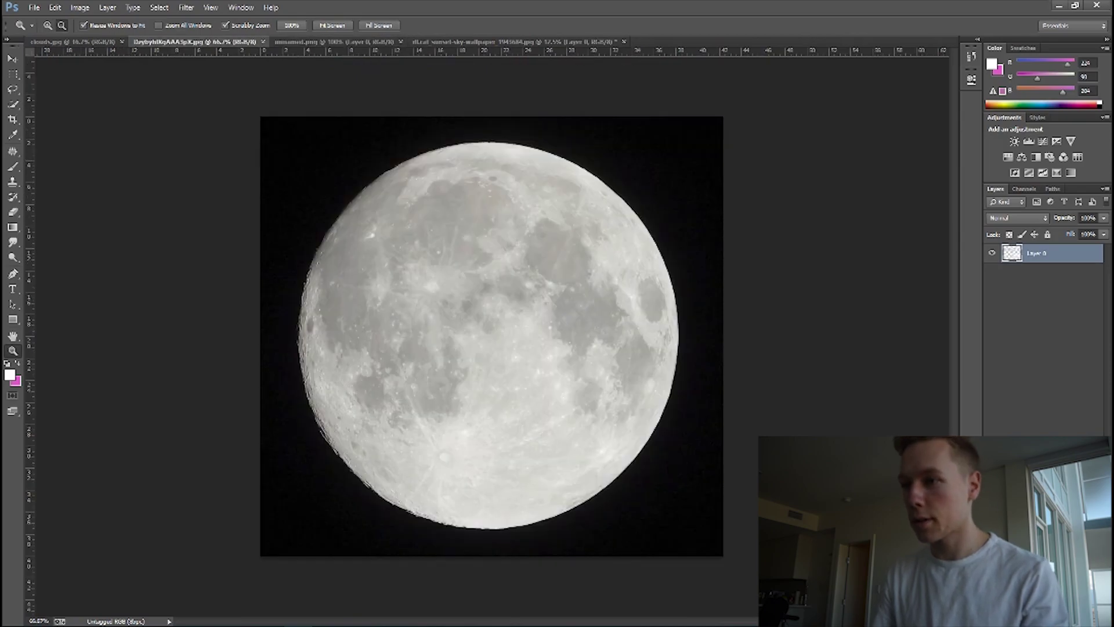
left_click(73, 42)
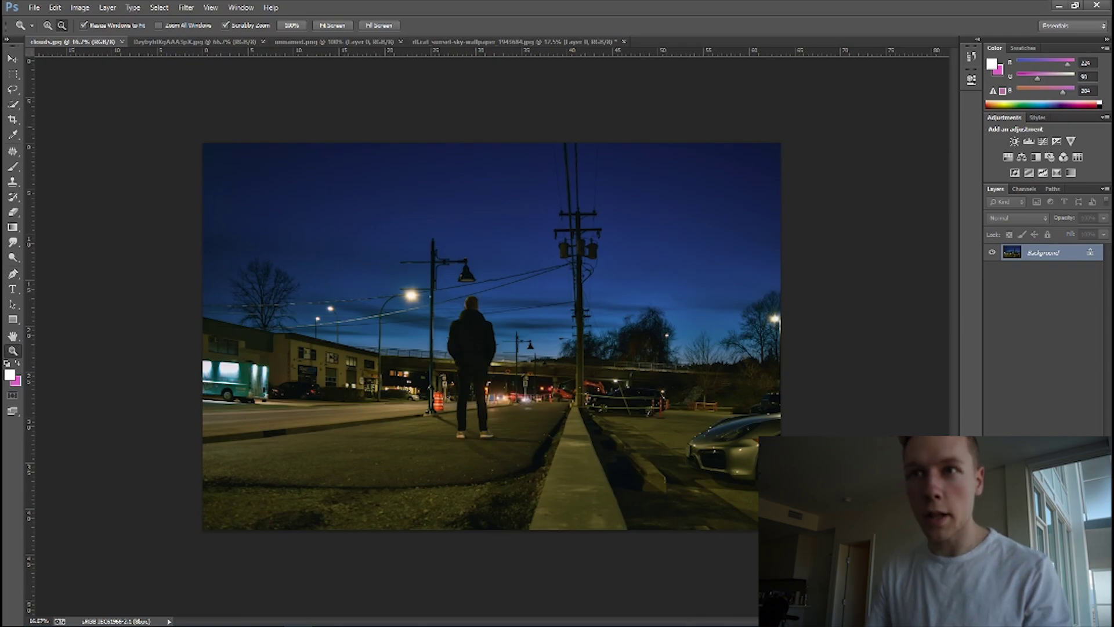
left_click(514, 42)
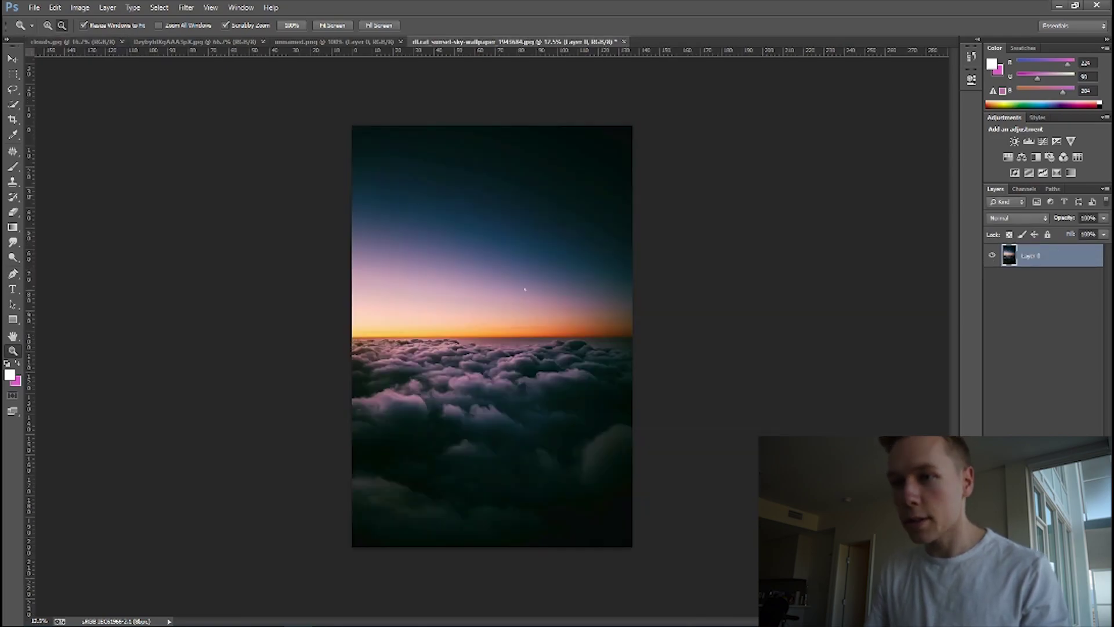
Step: Select the standing man in clouds.jpg with the Quick Selection tool, removing stray background around his legs from the selection
left_click(72, 42)
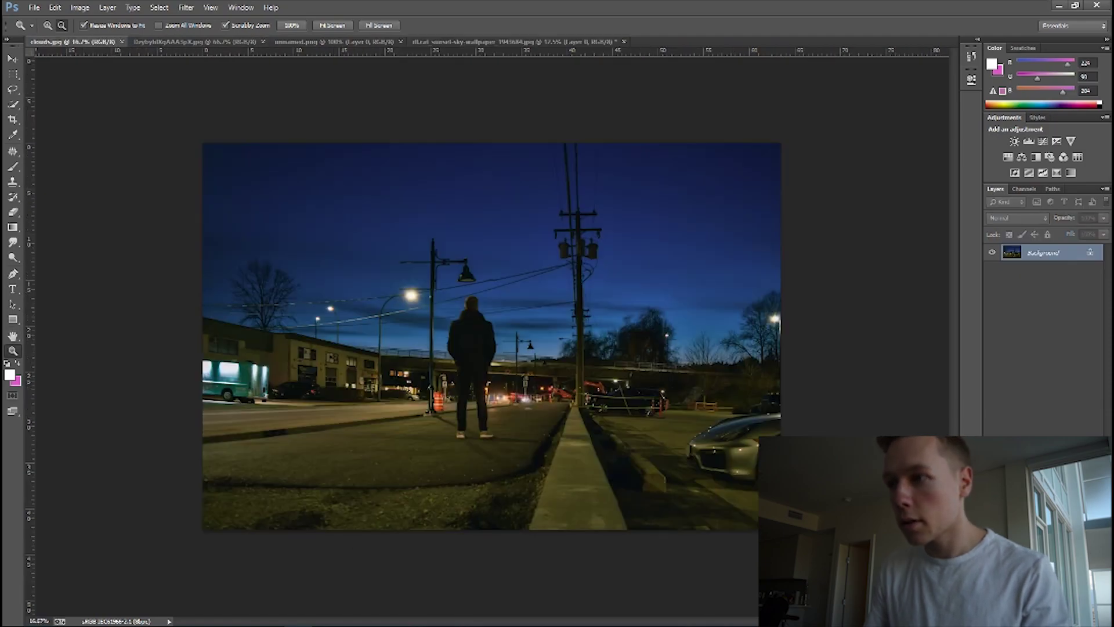
scroll(471, 338, "down", 1)
scroll(471, 338, "up", 4)
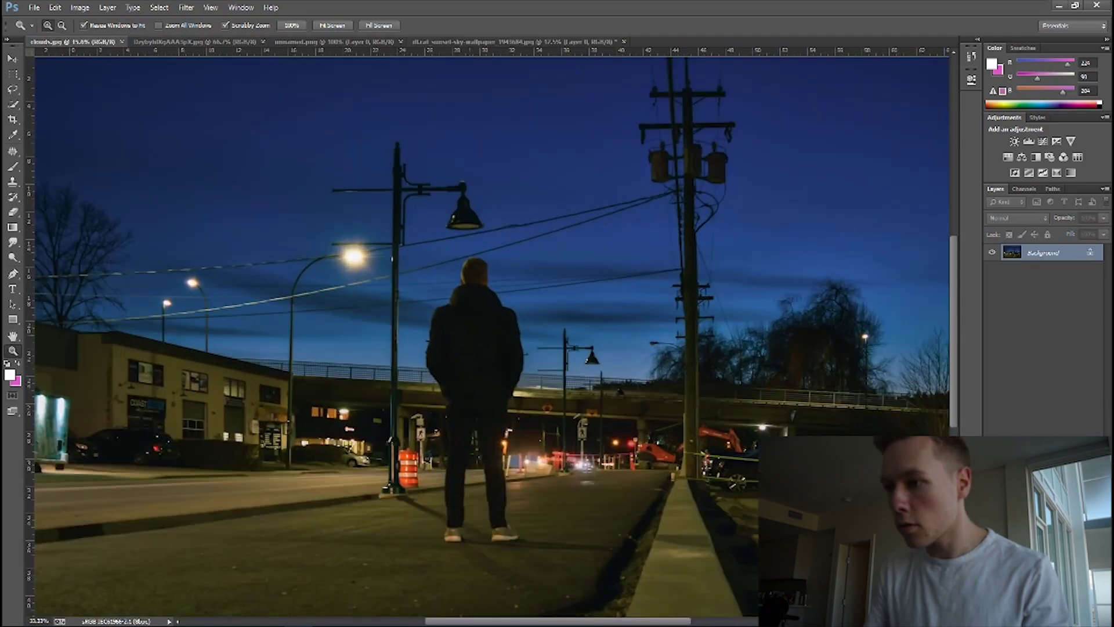
key("w")
scroll(488, 337, "down", 3)
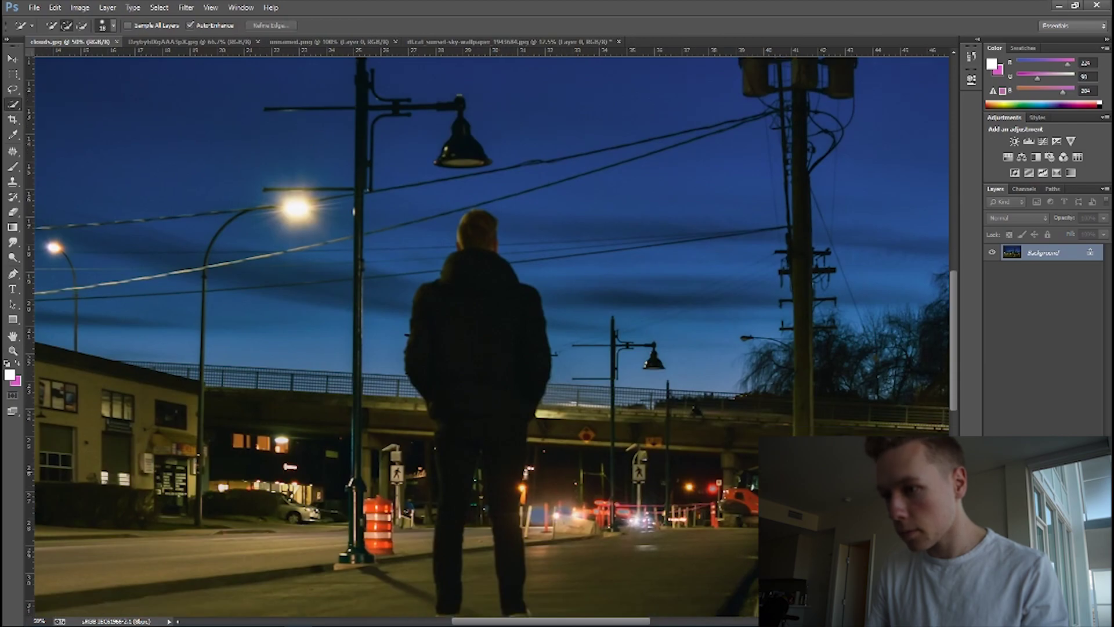
mouse_move(478, 152)
left_mouse_down()
mouse_move(475, 333)
mouse_move(451, 348)
mouse_move(449, 516)
left_mouse_up()
left_click_drag(506, 395, 526, 543)
mouse_move(448, 526)
left_mouse_down()
mouse_move(446, 544)
mouse_move(479, 464)
mouse_move(478, 384)
mouse_move(422, 388)
left_mouse_up()
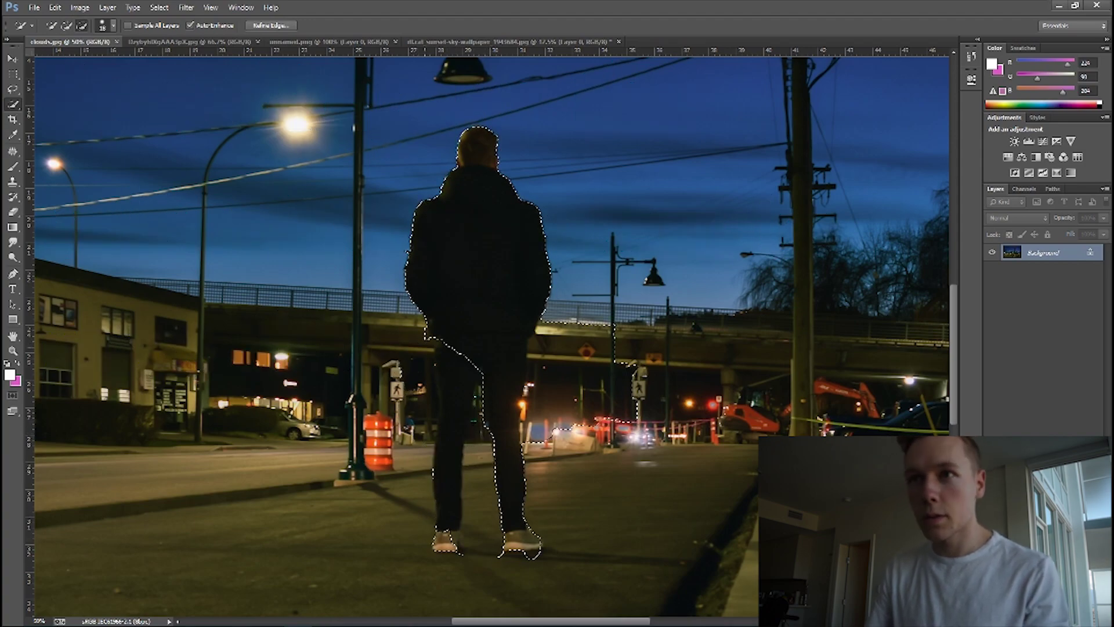
key("ctrl+z")
left_click_drag(419, 399, 407, 421)
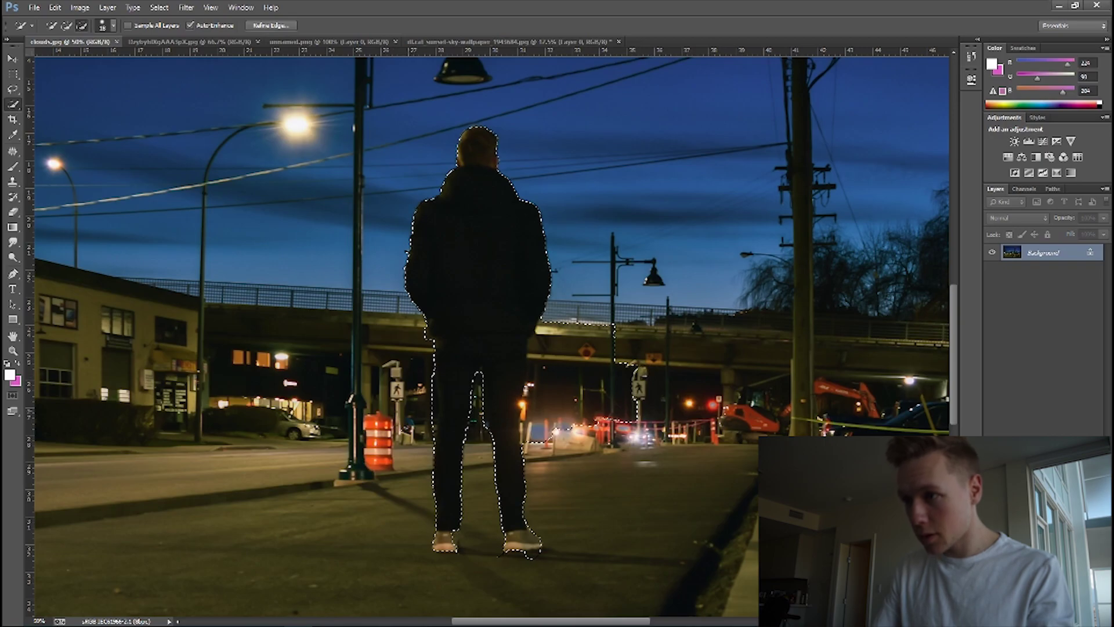
left_click_drag(541, 347, 535, 430)
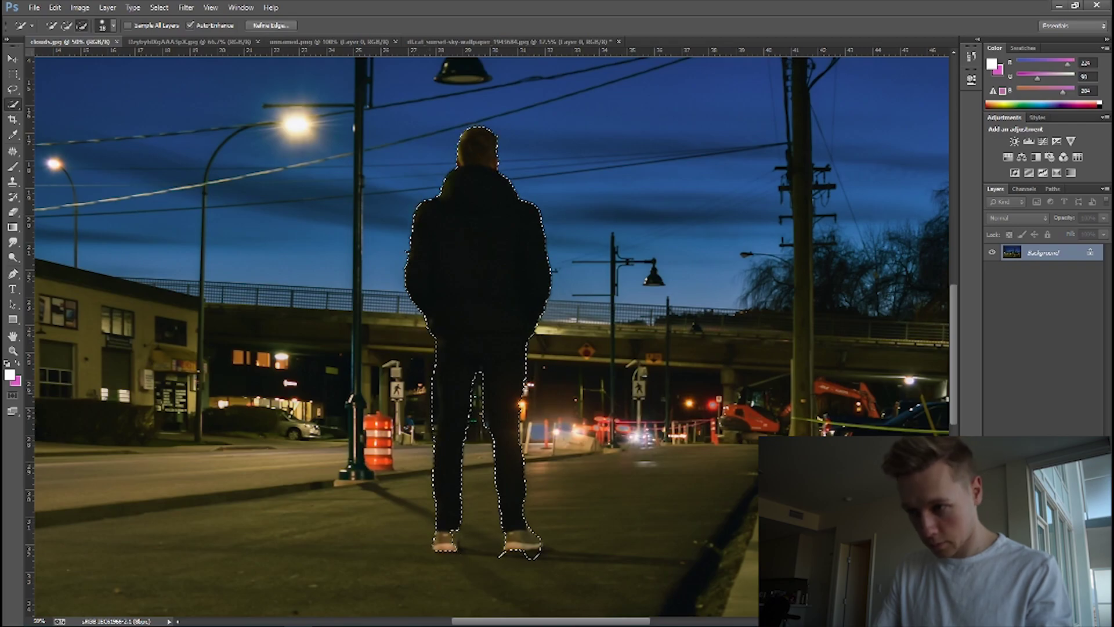
Step: Open Refine Edge for the selection around the man
right_click(483, 321)
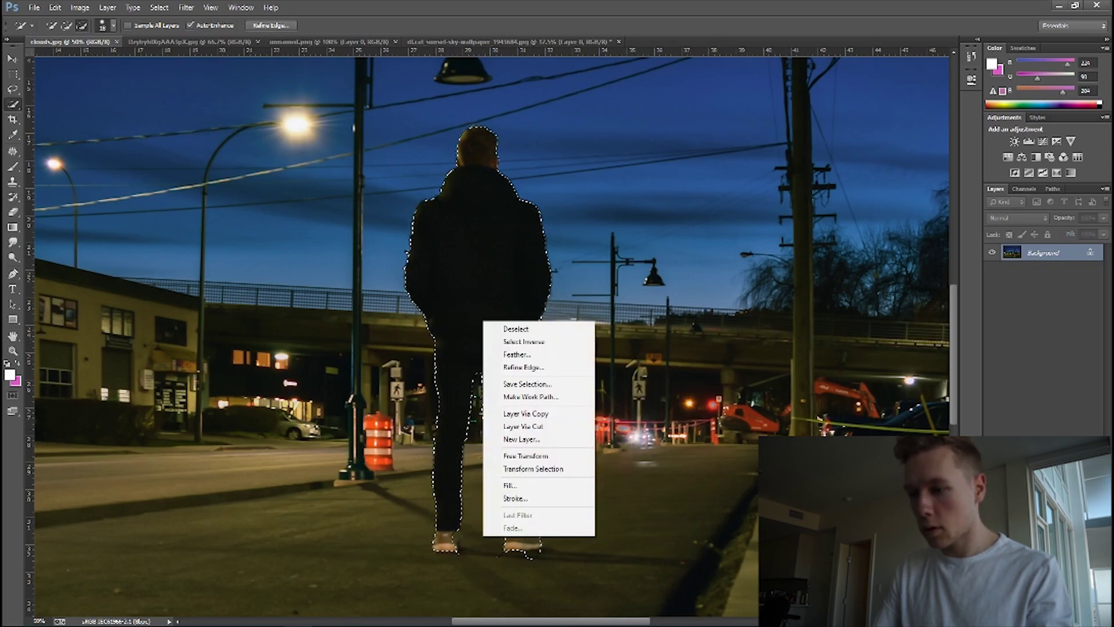
left_click(520, 367)
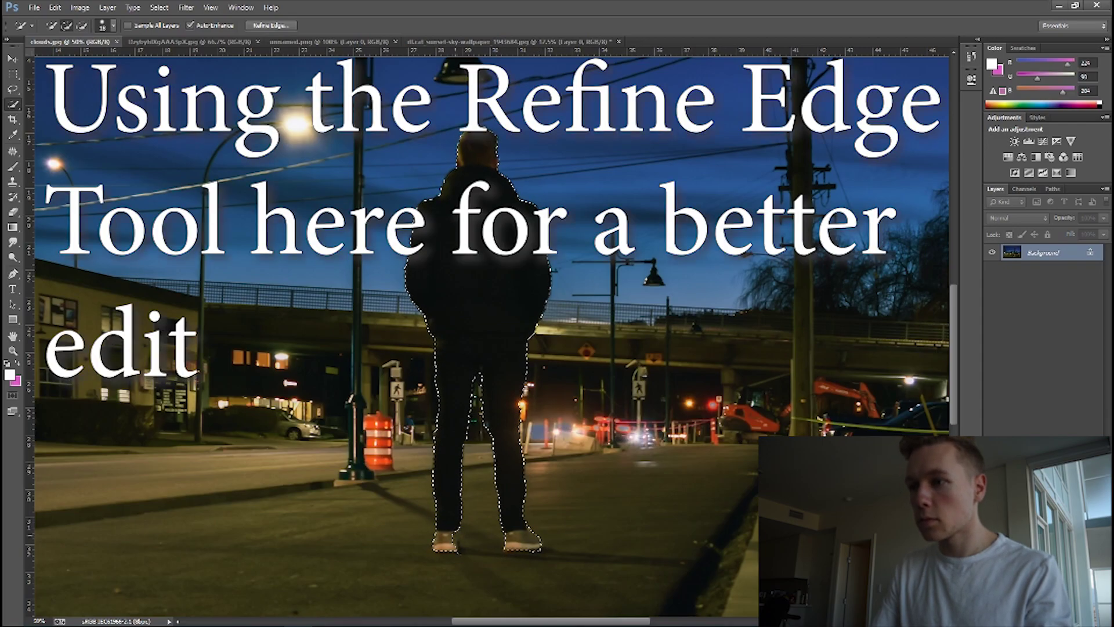
right_click(477, 292)
left_click(516, 338)
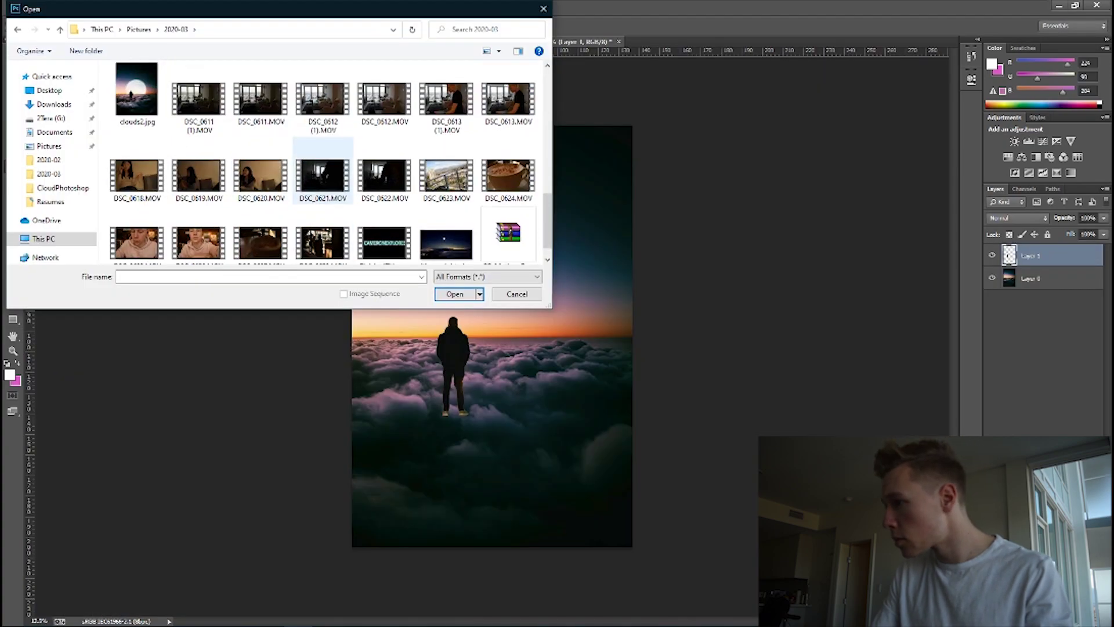
Step: Open clouds.psd from the 2020-03 pictures folder and select Layer 5, which holds the canoe
scroll(323, 175, "up", 5)
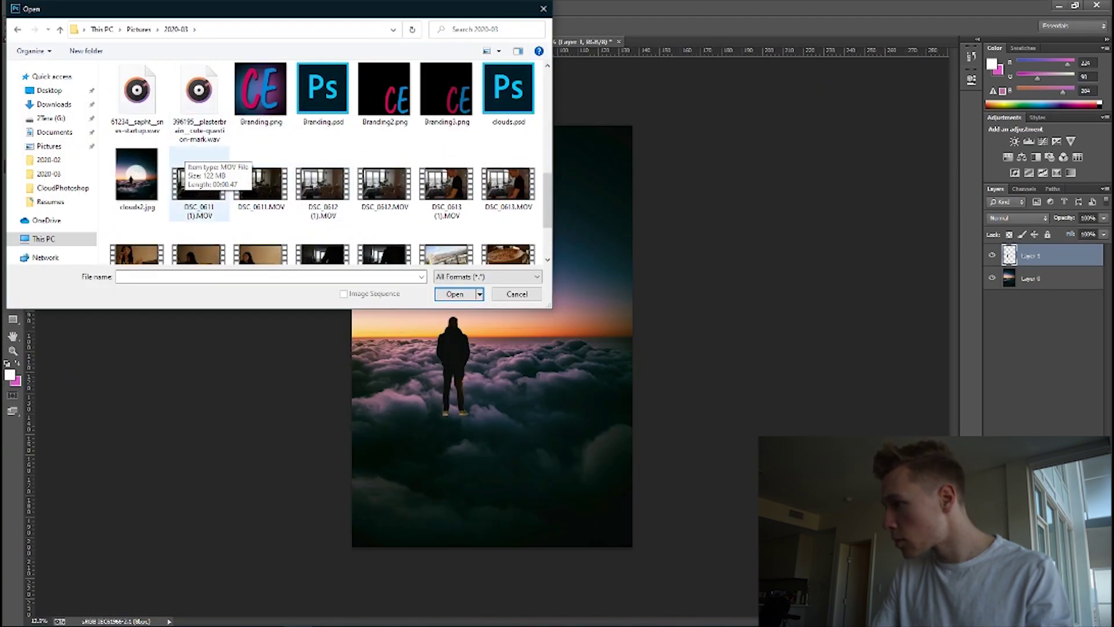
double_click(509, 169)
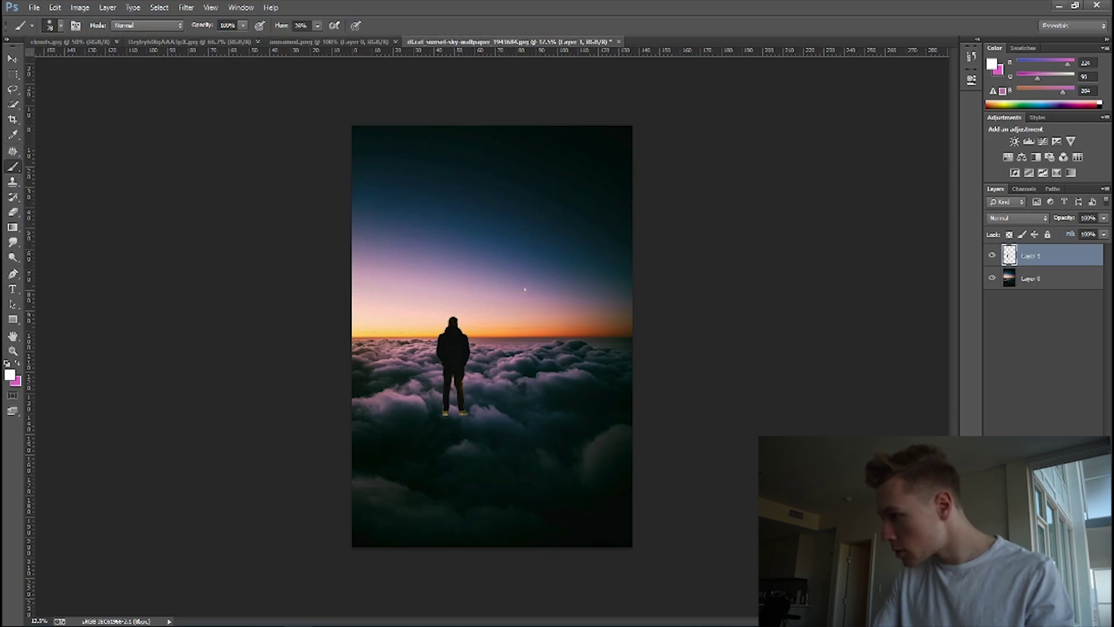
scroll(1044, 343, "down", 3)
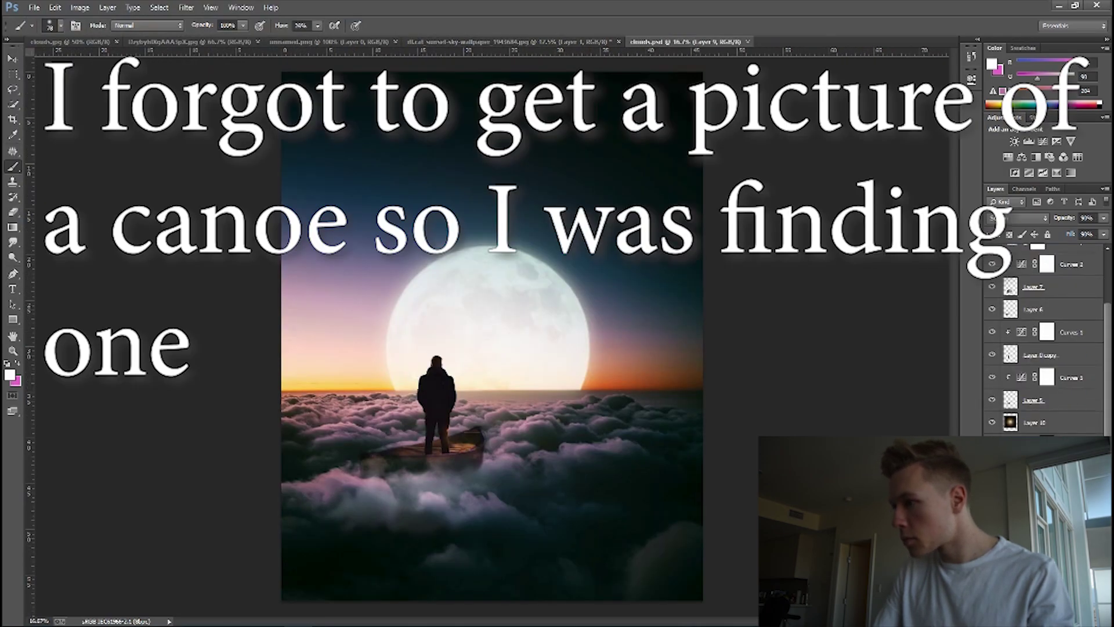
scroll(1045, 343, "up", 1)
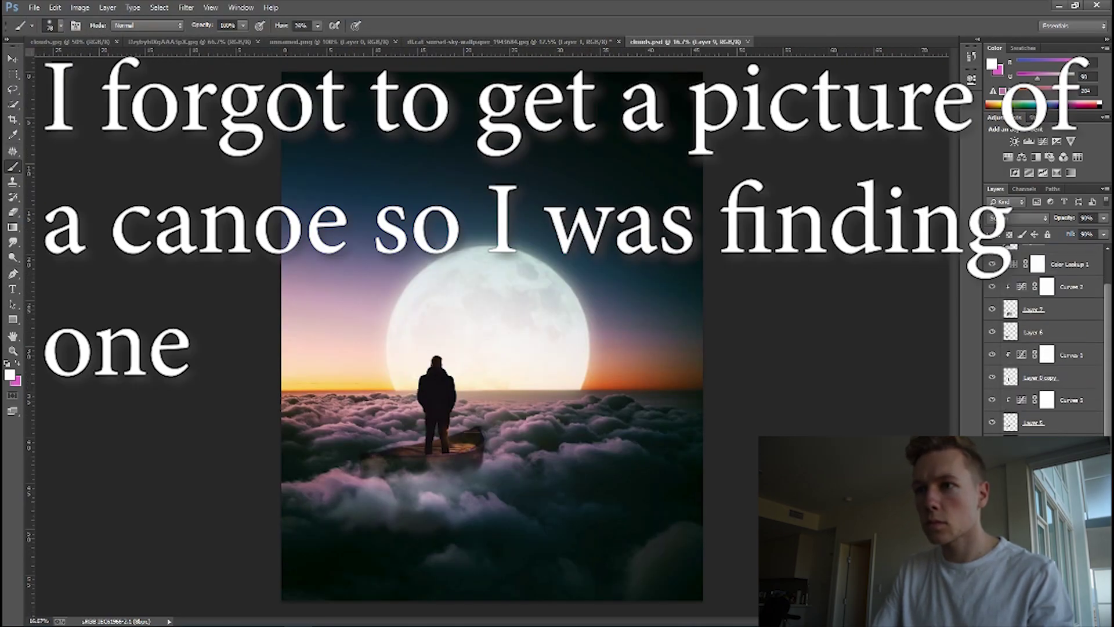
left_click(991, 422)
left_click(992, 423)
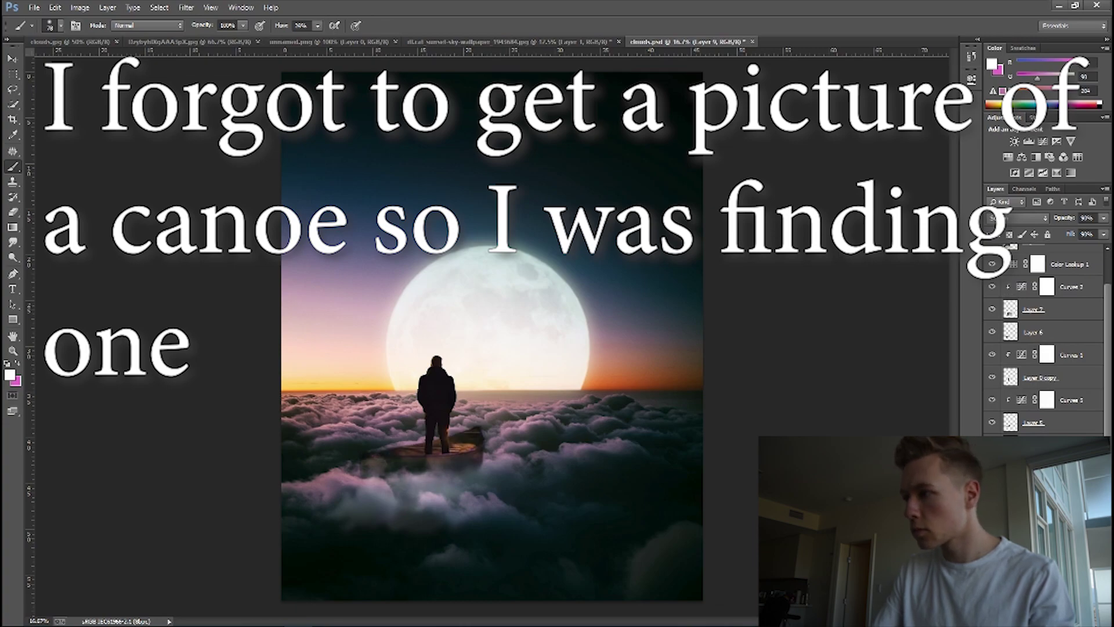
left_click(1056, 422)
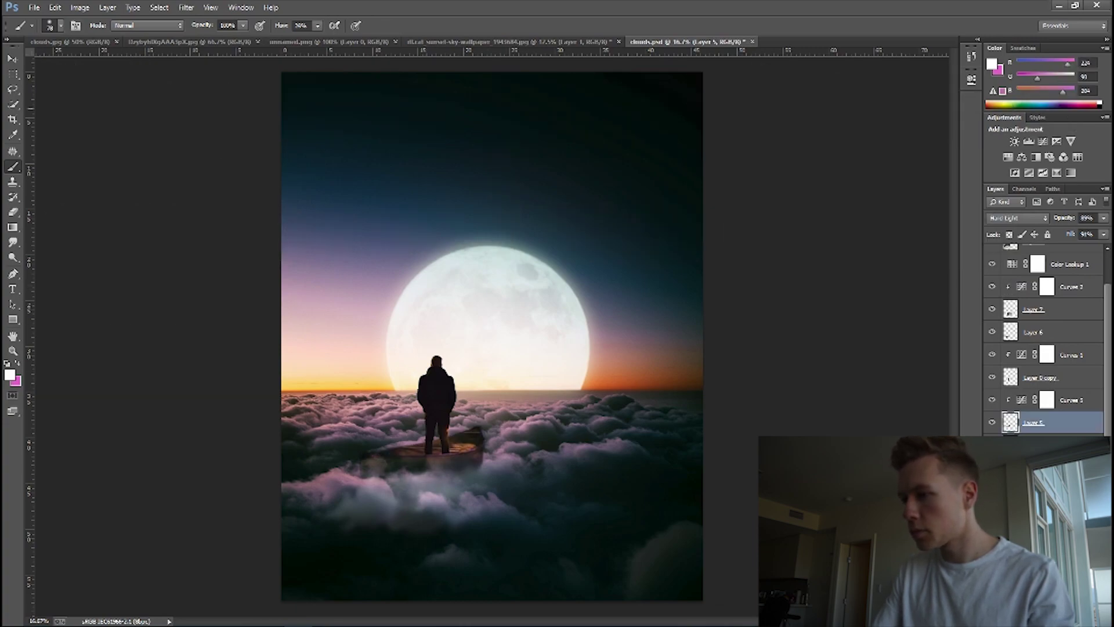
left_click(510, 42)
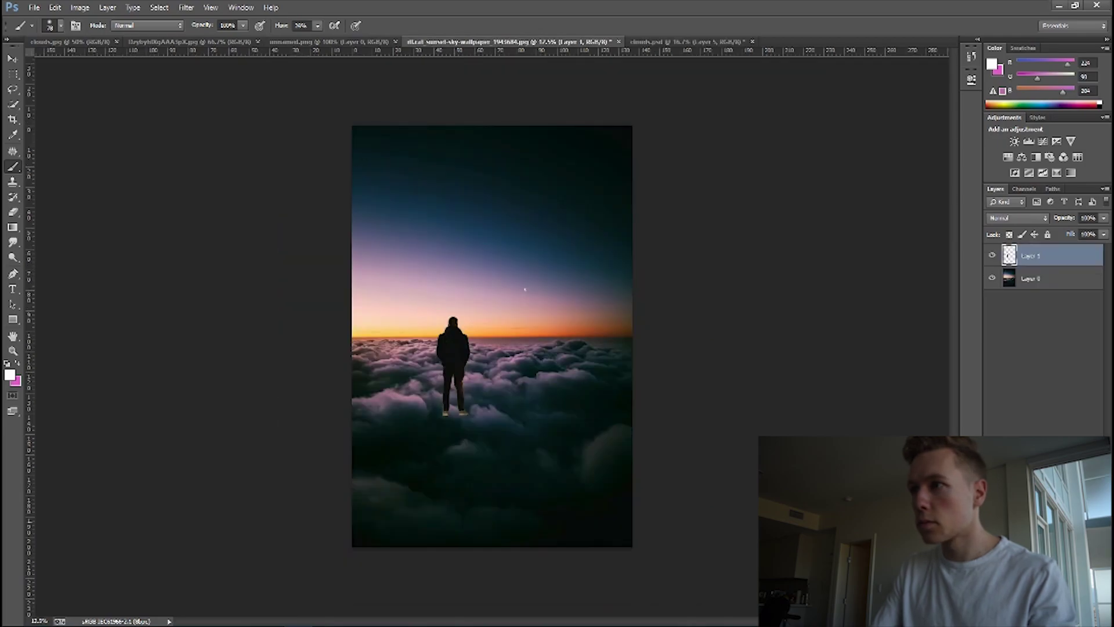
key("ctrl+v")
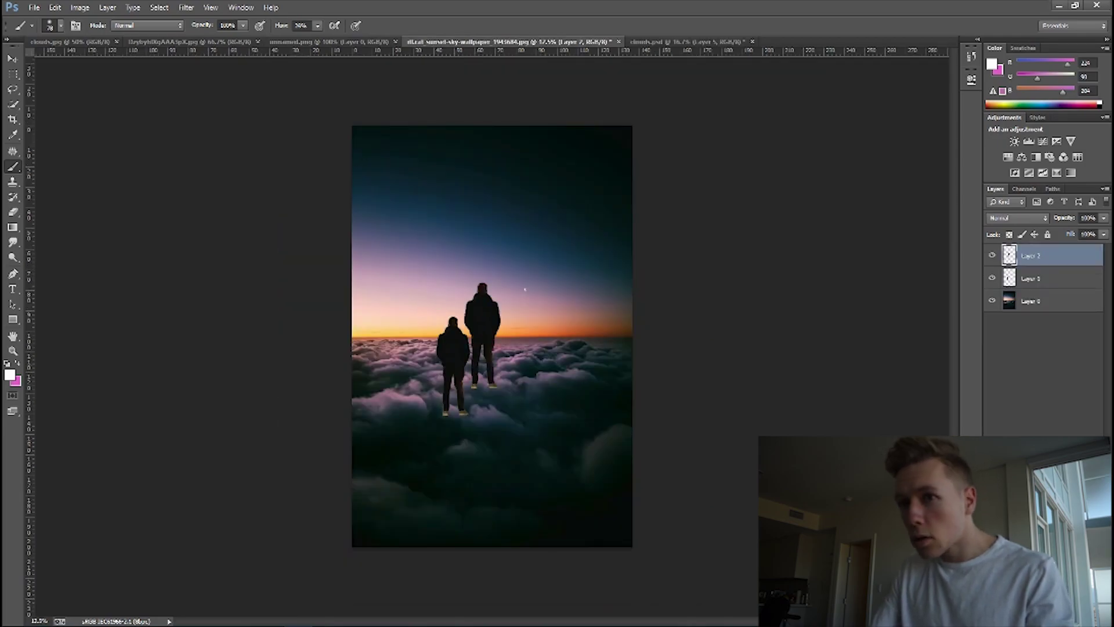
key("ctrl+z")
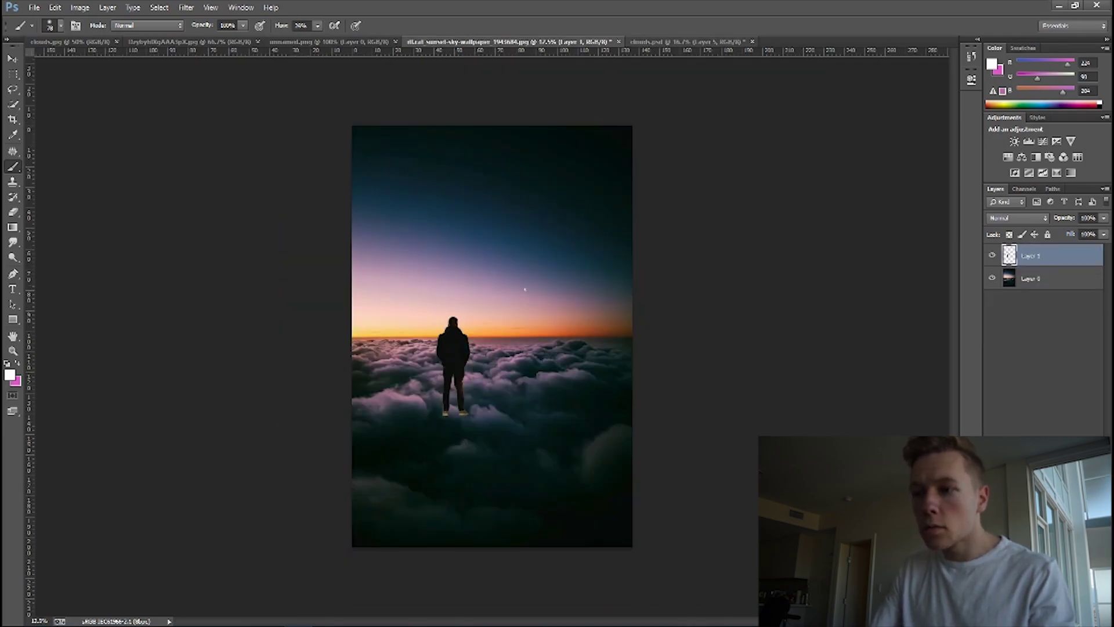
Step: Marquee-select the area around the canoe on Layer 5 of clouds.psd and copy it into the sunset sky document
left_click(687, 42)
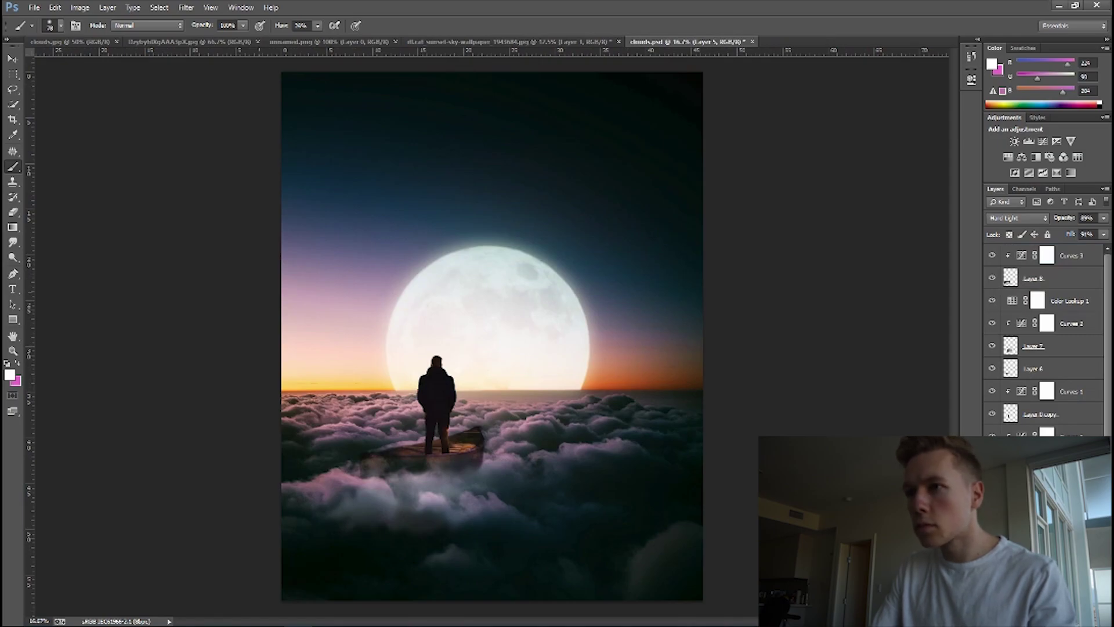
left_click(12, 74)
mouse_move(295, 330)
left_mouse_down()
mouse_move(369, 367)
mouse_move(562, 535)
left_mouse_up()
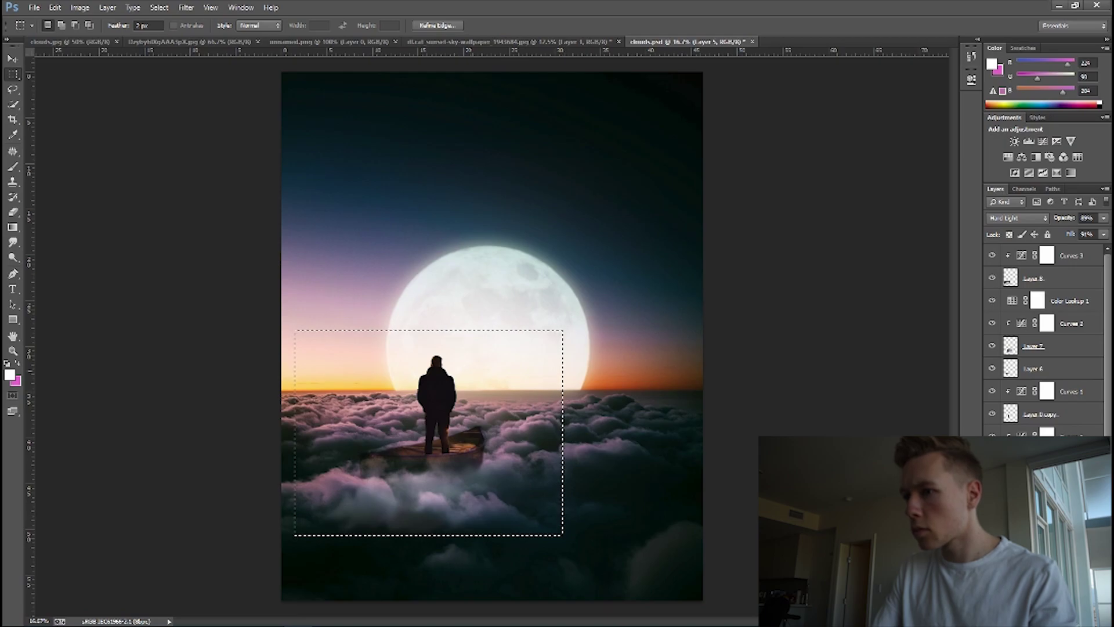
left_click(508, 42)
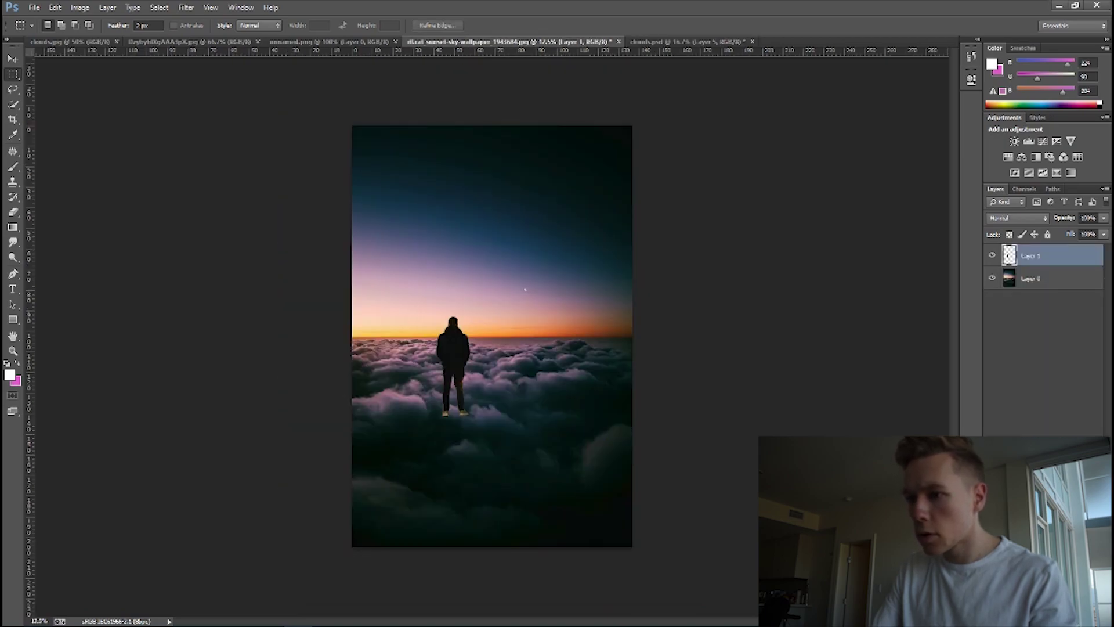
key("ctrl+v")
Step: Move the pasted canoe with Free Transform so it sits at the man's feet in the clouds
key("ctrl+t")
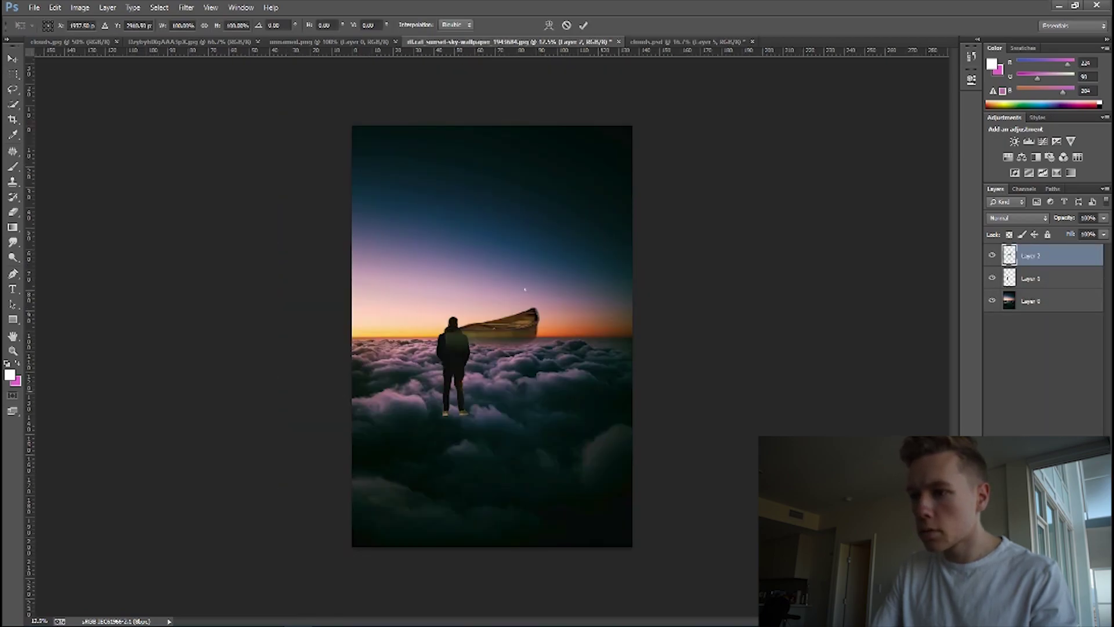
left_click_drag(523, 310, 452, 410)
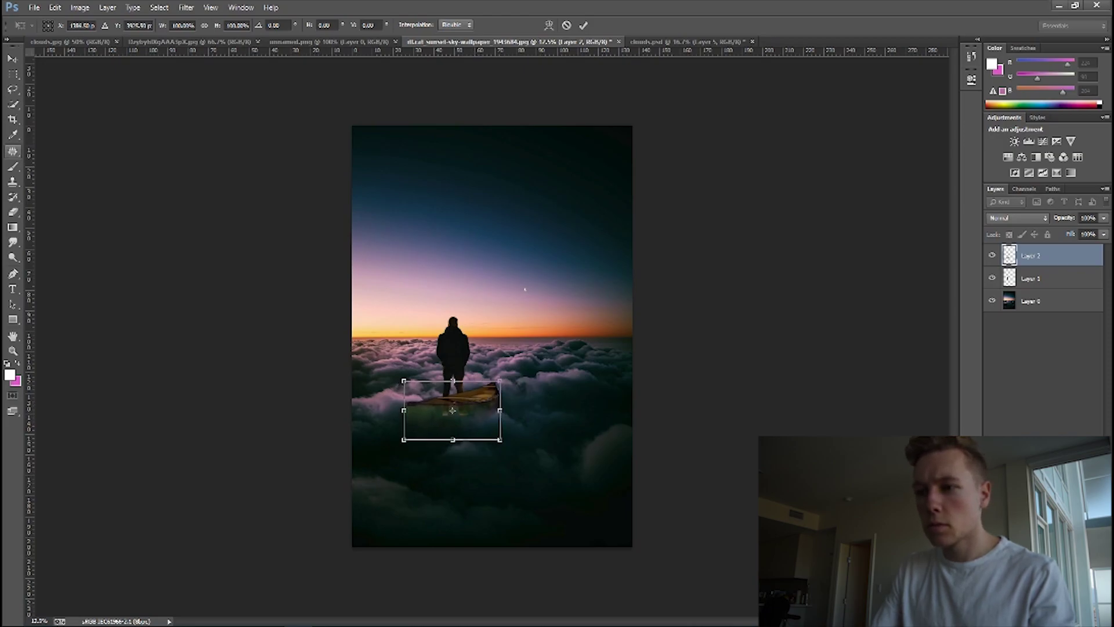
key("b")
key("Return")
Step: Confirm the canoe's placement and set the blend mode of its layer, Layer 2, to Overlay
key("z")
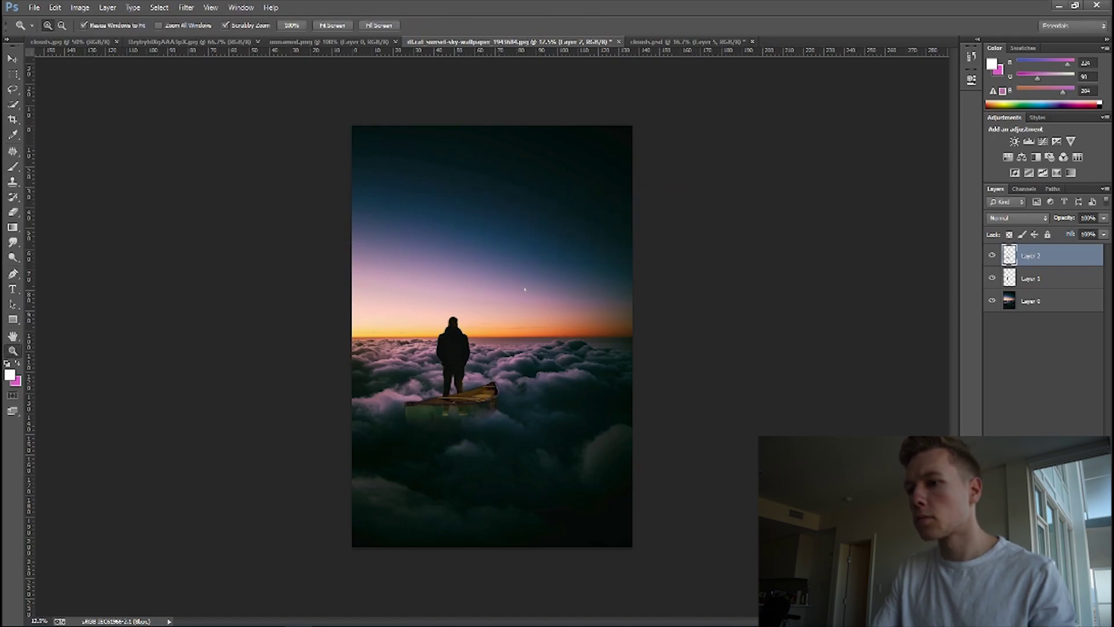
left_click(469, 413)
left_click(469, 413)
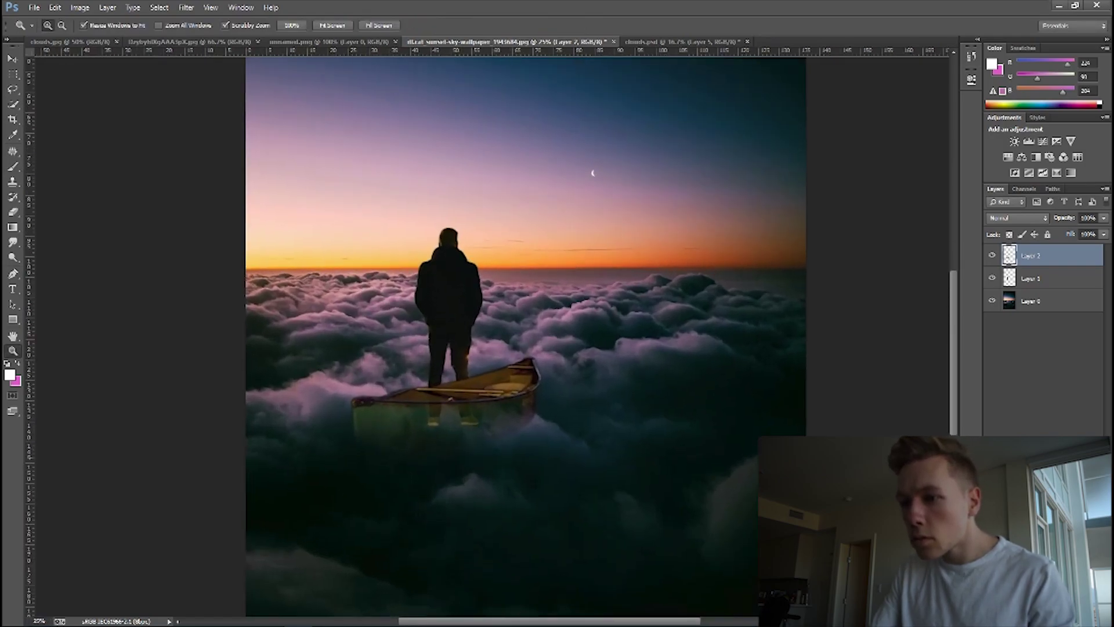
left_click(471, 417)
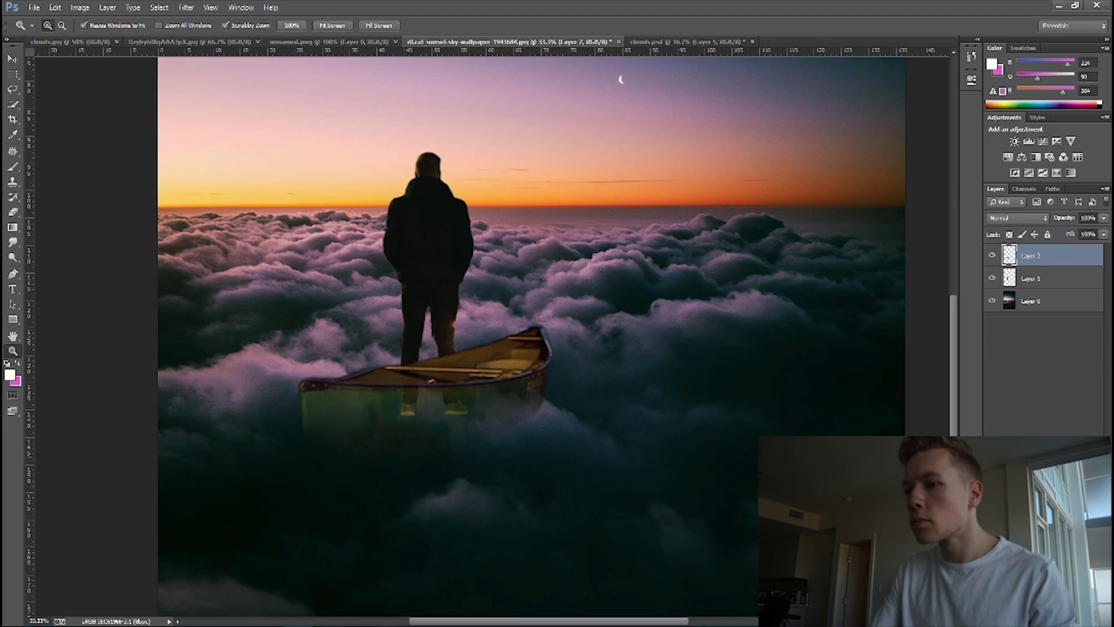
left_click(684, 42)
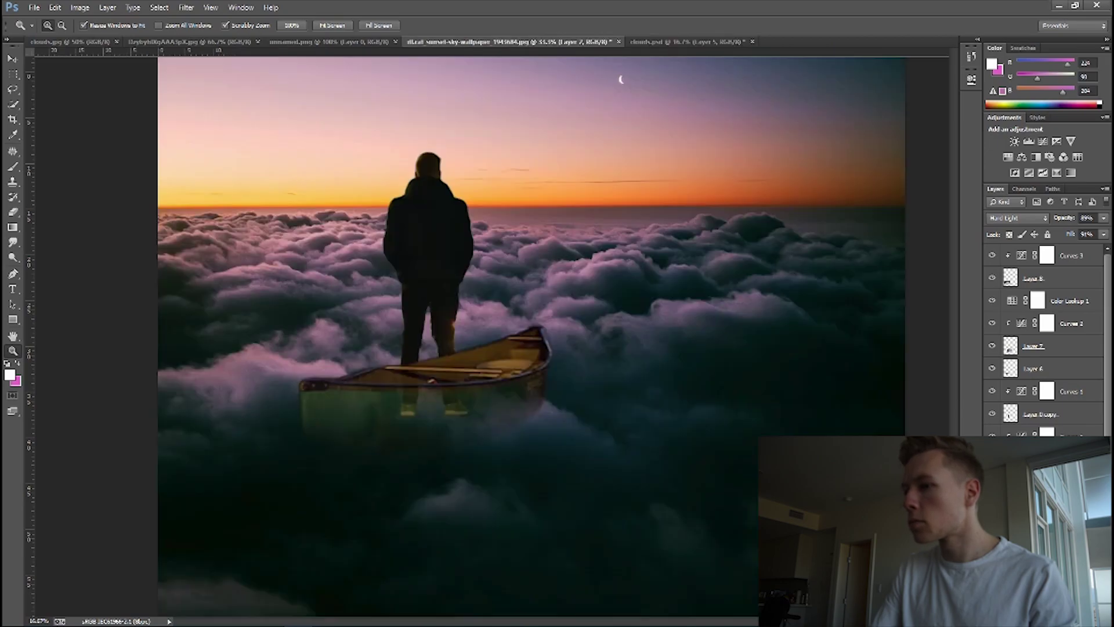
left_click(545, 41)
left_click(1018, 218)
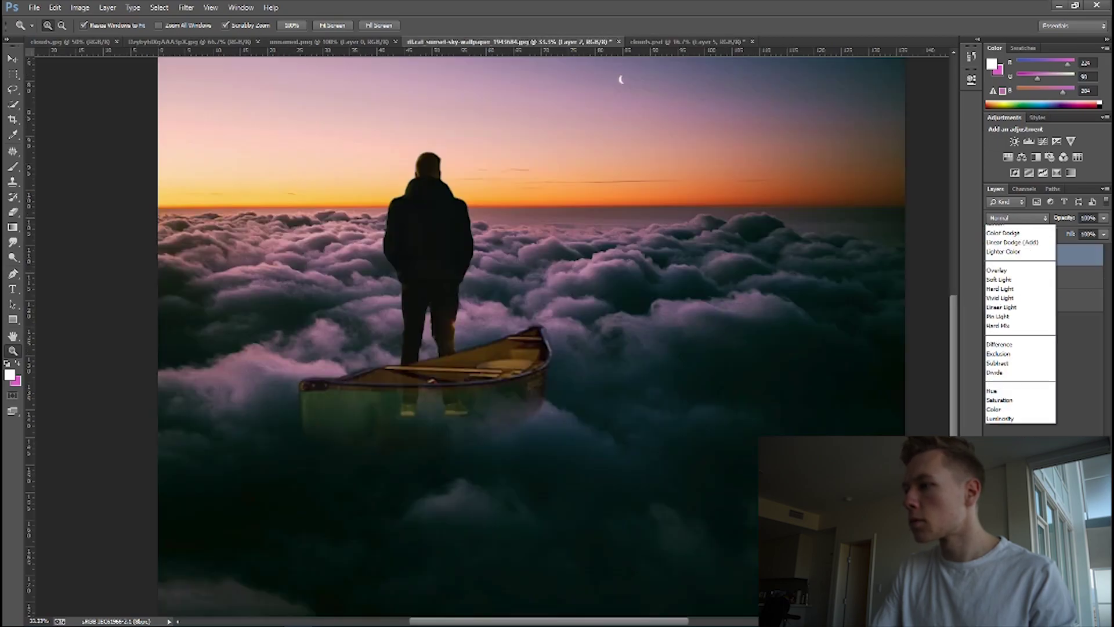
left_click(1019, 369)
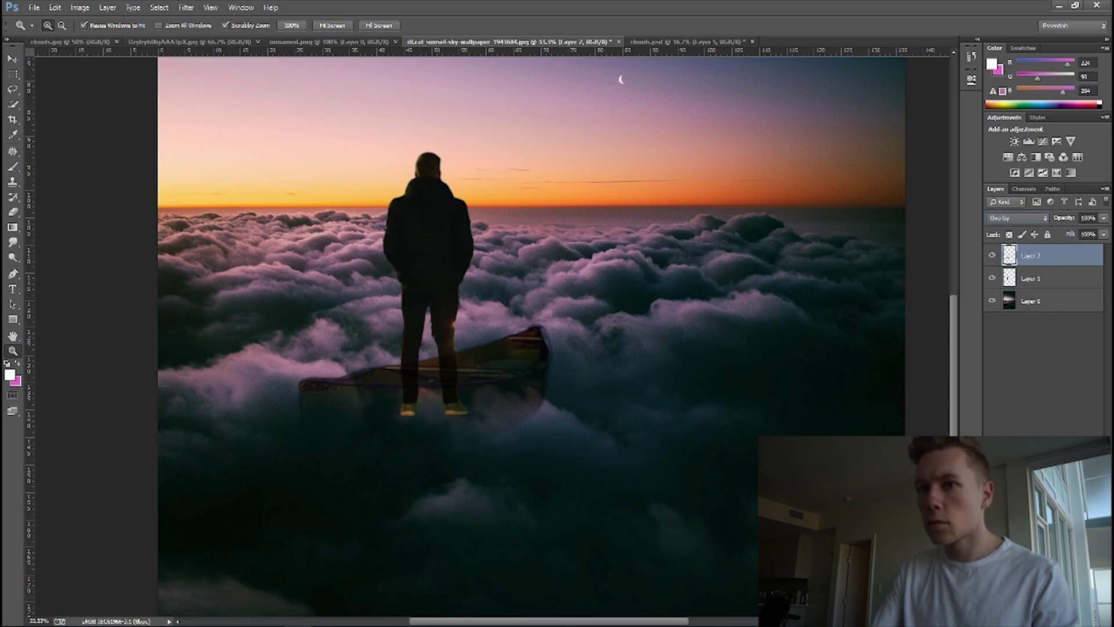
left_click(1044, 278)
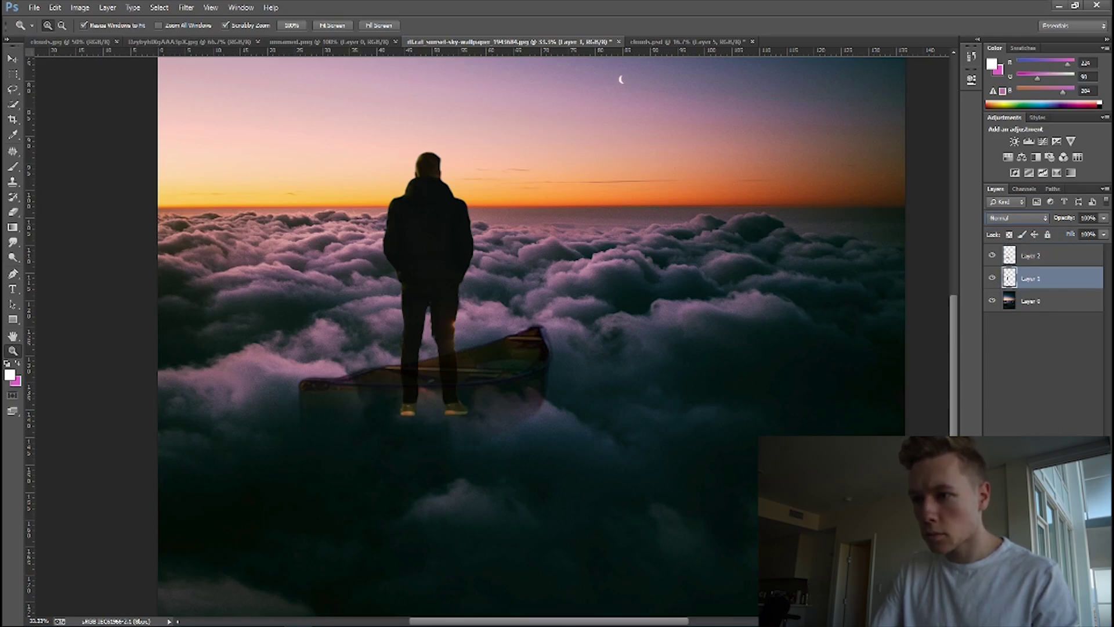
left_click(1044, 256)
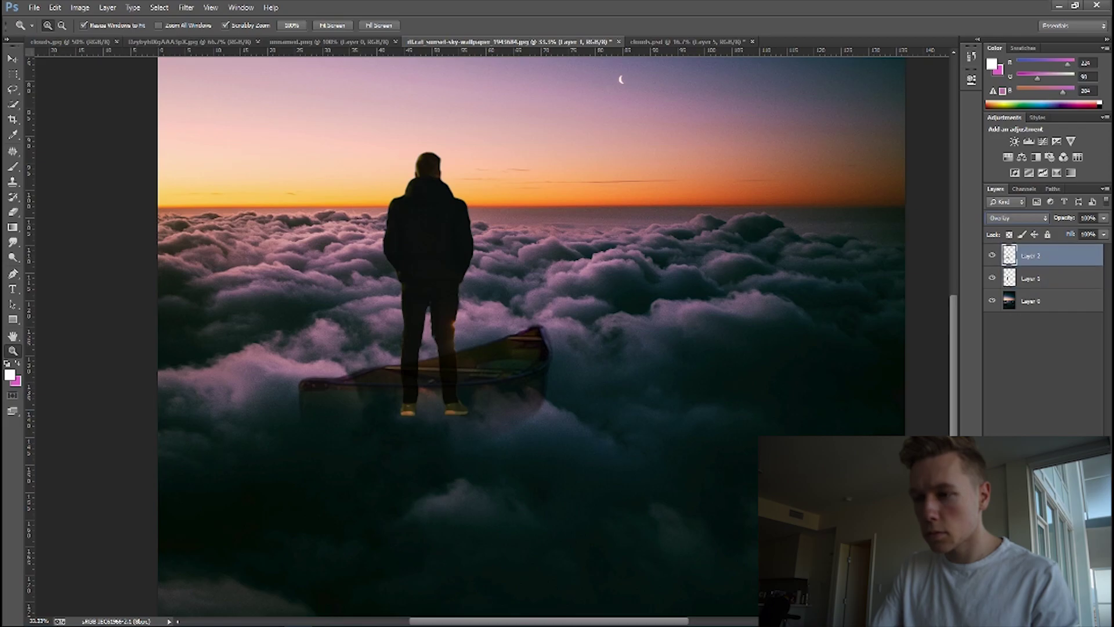
key("w")
mouse_move(446, 369)
left_mouse_down()
mouse_move(427, 383)
mouse_move(511, 377)
mouse_move(377, 377)
left_mouse_up()
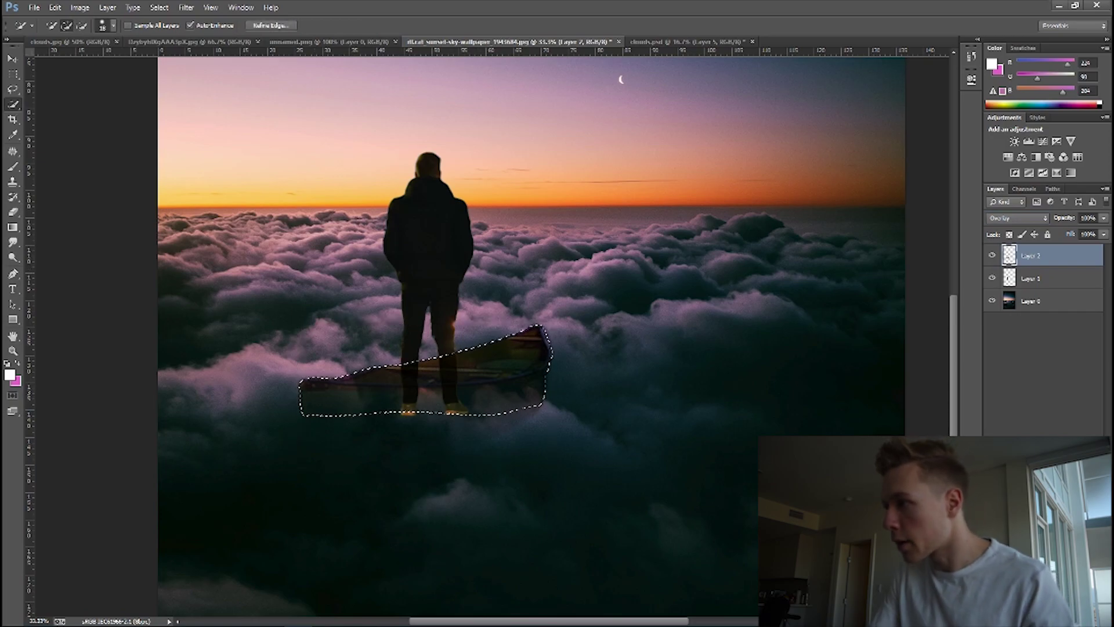
left_click_drag(401, 413, 428, 413)
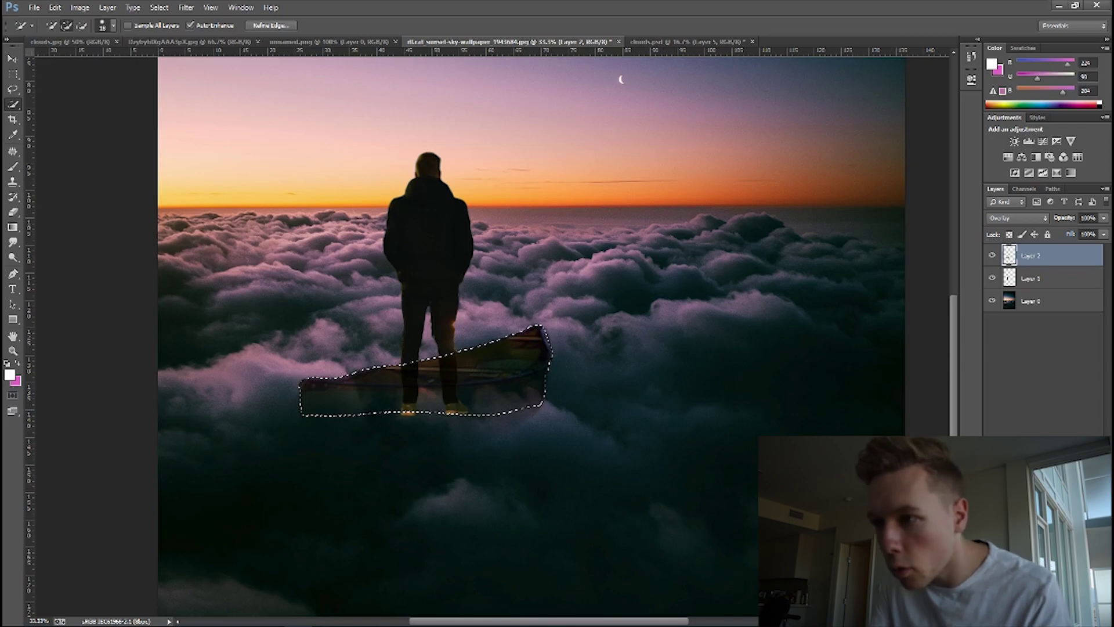
right_click(490, 370)
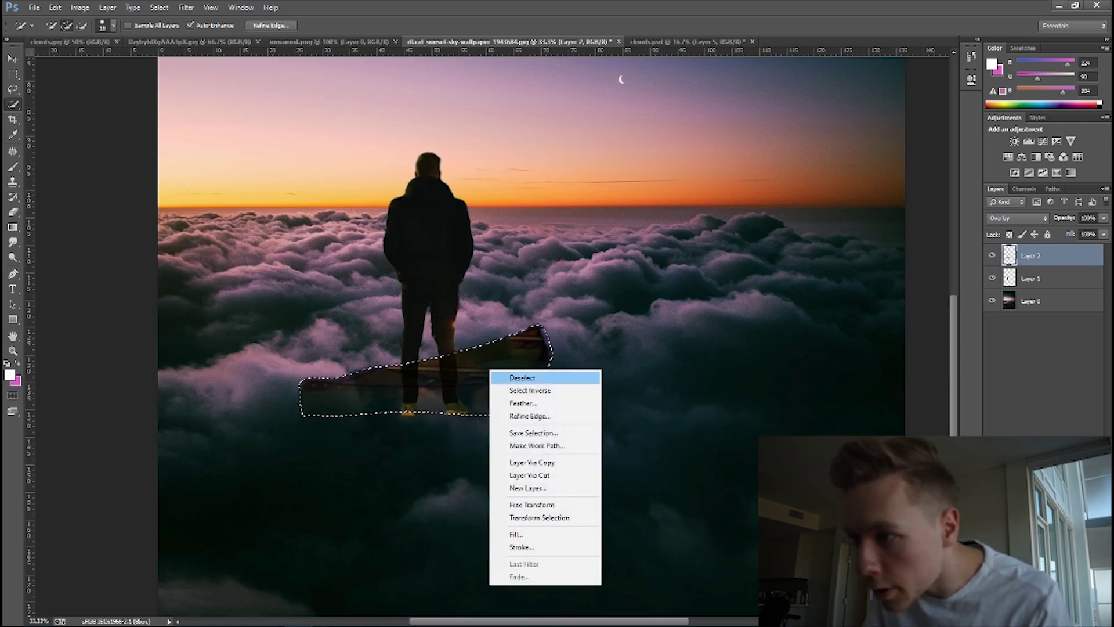
left_click(522, 377)
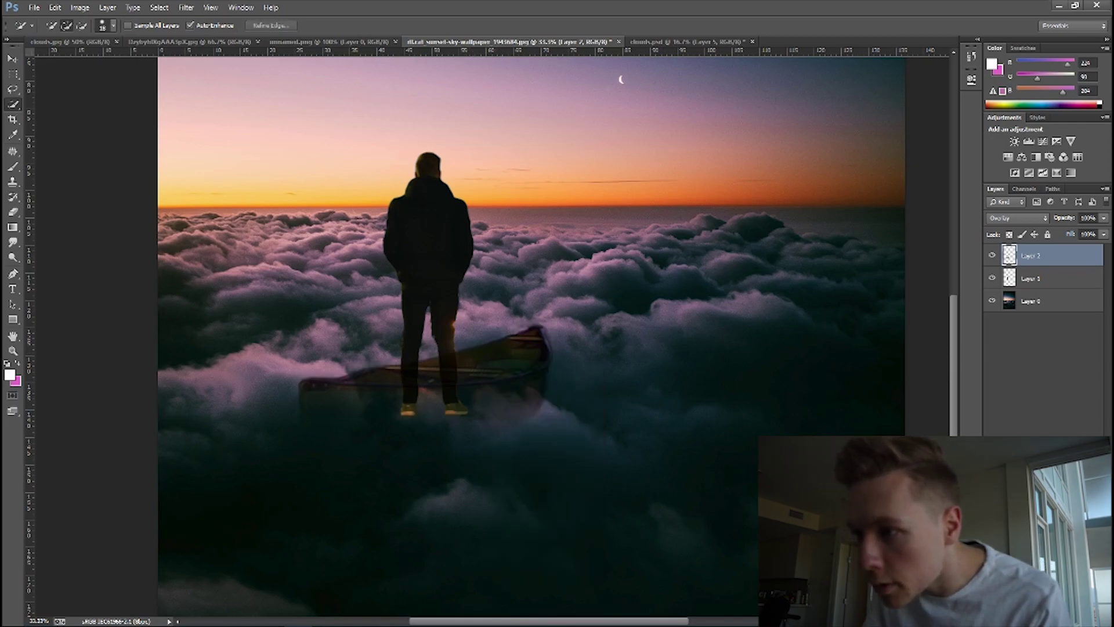
mouse_move(412, 377)
left_mouse_down()
mouse_move(456, 382)
mouse_move(370, 377)
left_mouse_up()
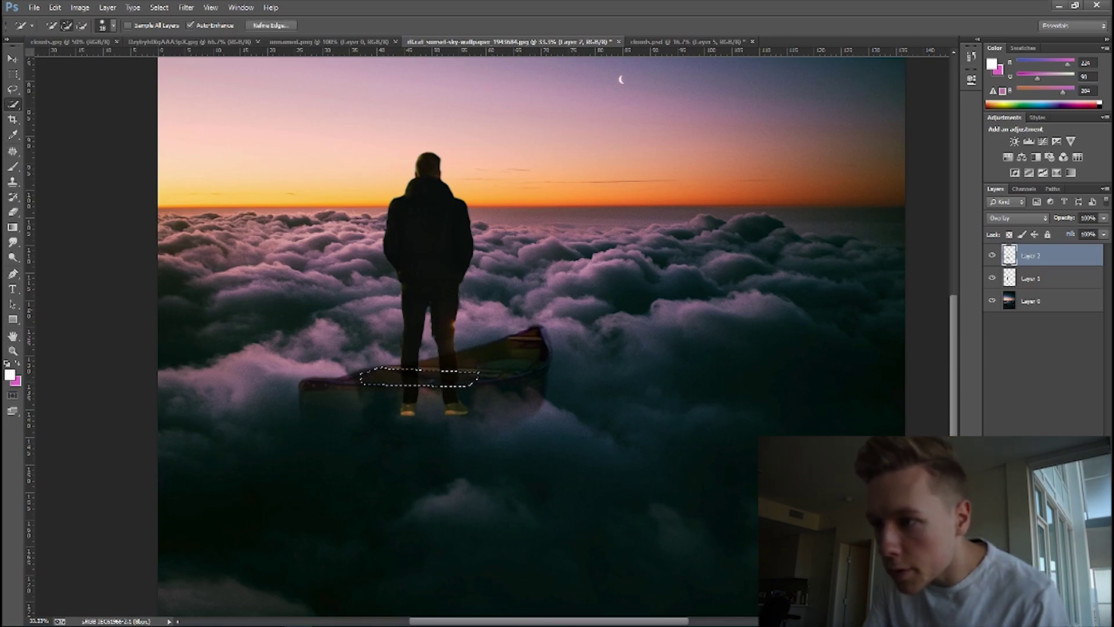
key("ctrl+d")
Step: Select the canoe's outer hull on Layer 2 with Quick Selection, clear the man's legs inside it on Layer 1, and deselect
left_click(425, 395)
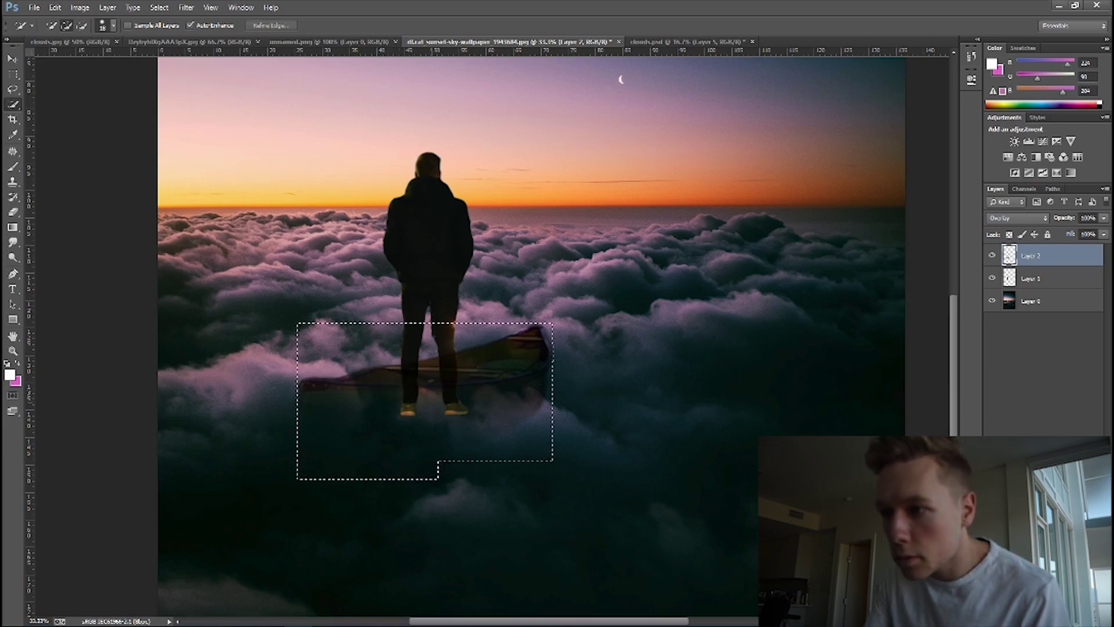
key("alt")
mouse_move(376, 377)
left_mouse_down()
mouse_move(473, 376)
mouse_move(536, 348)
left_mouse_up()
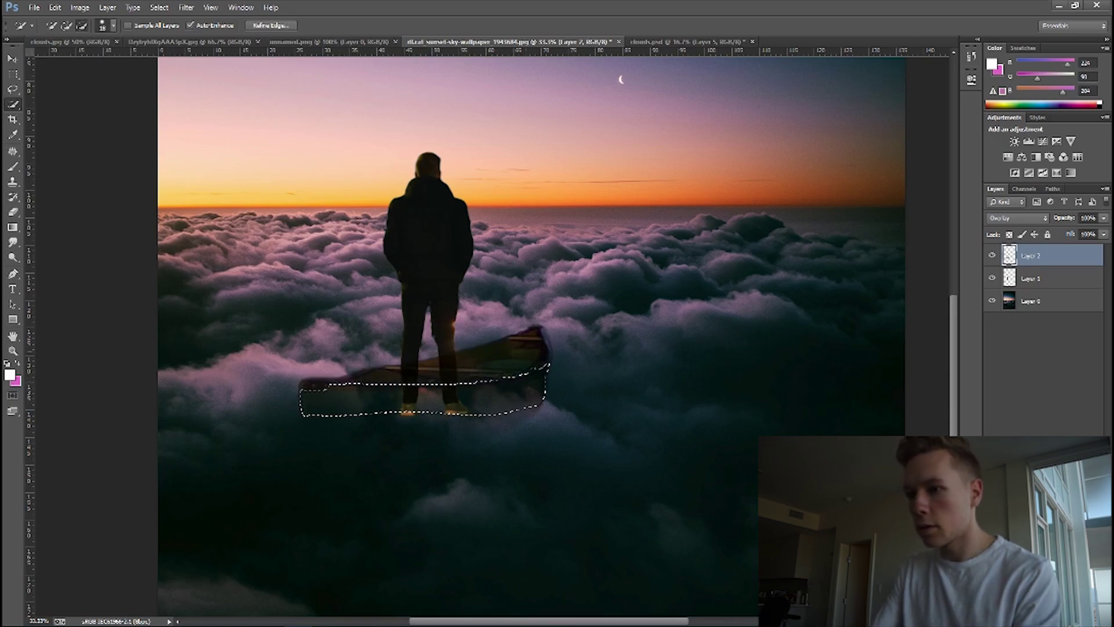
left_click_drag(516, 404, 430, 406)
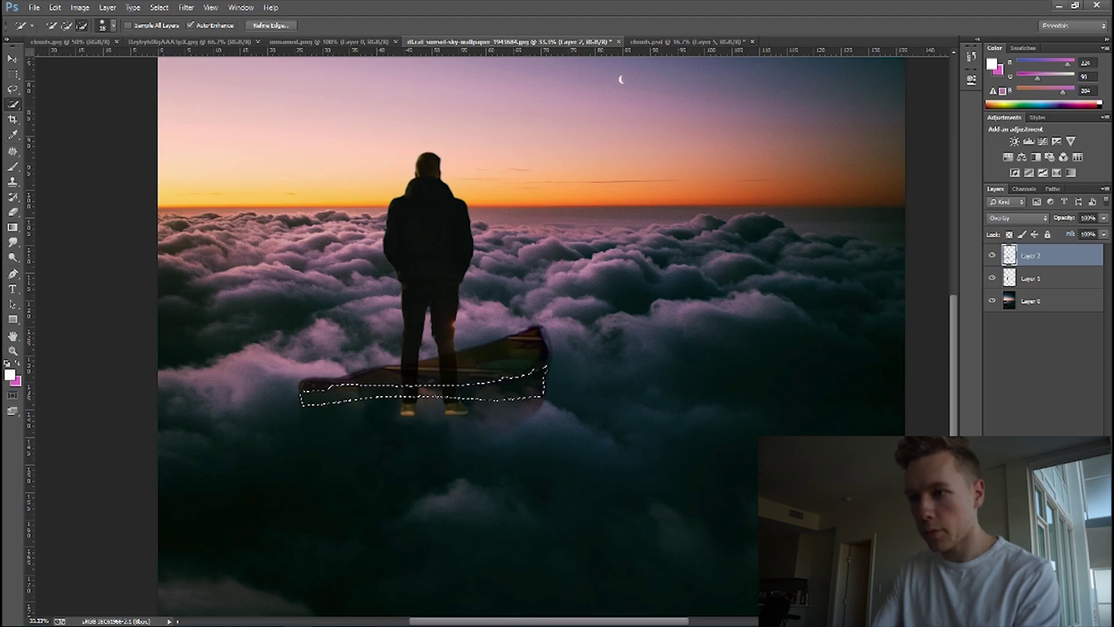
left_click(1039, 279)
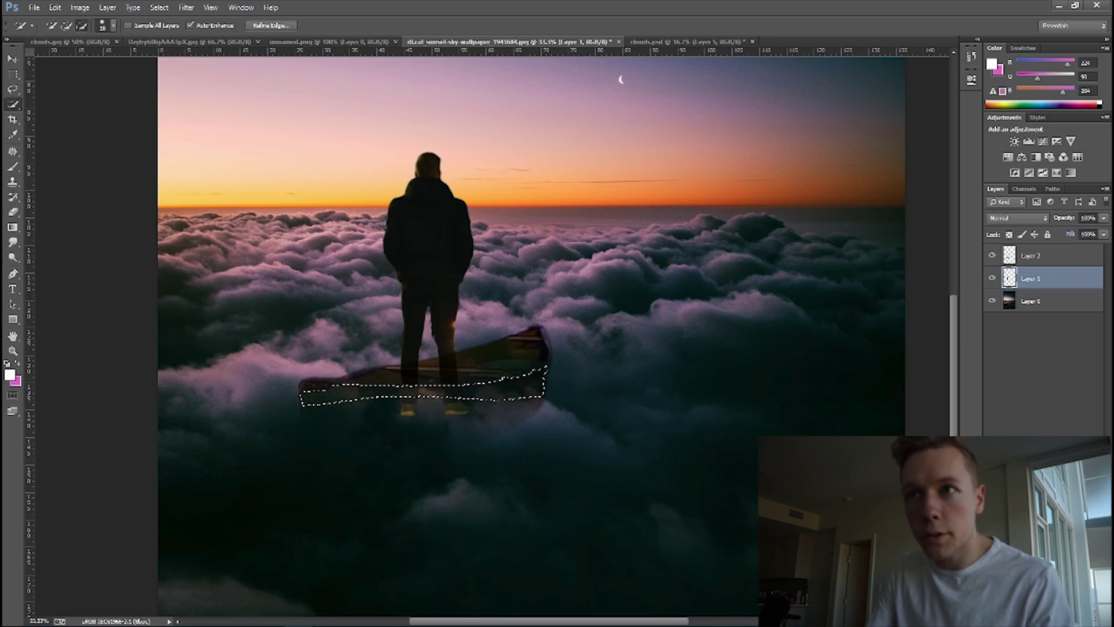
key("ctrl+d")
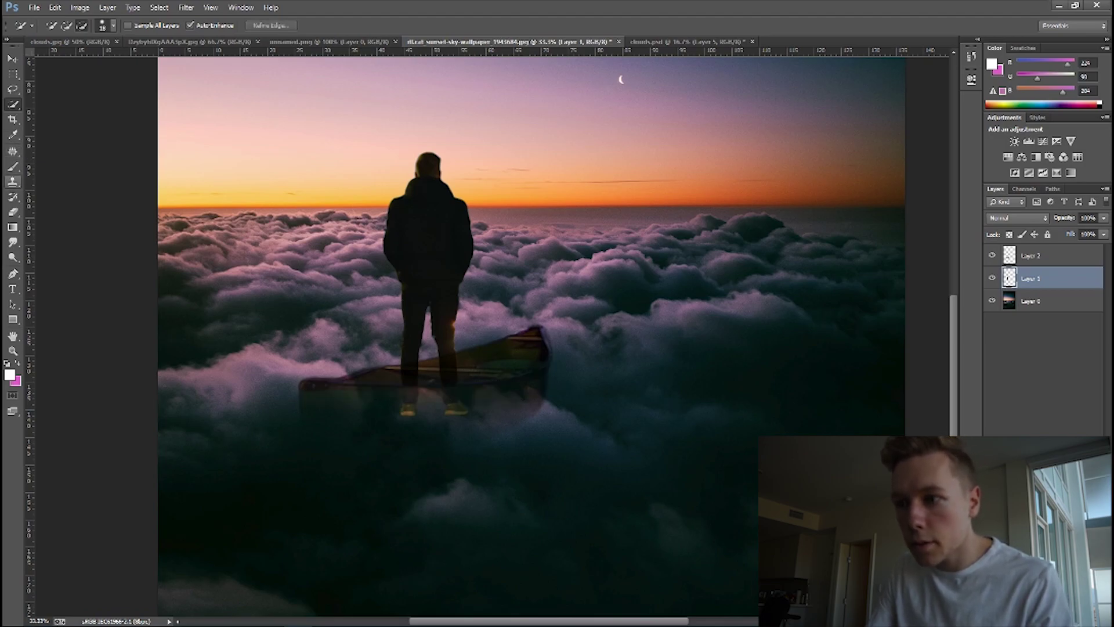
Step: Erase the man's feet showing below the canoe on Layer 1 with a soft 163 px eraser at 0% hardness
left_click(13, 212)
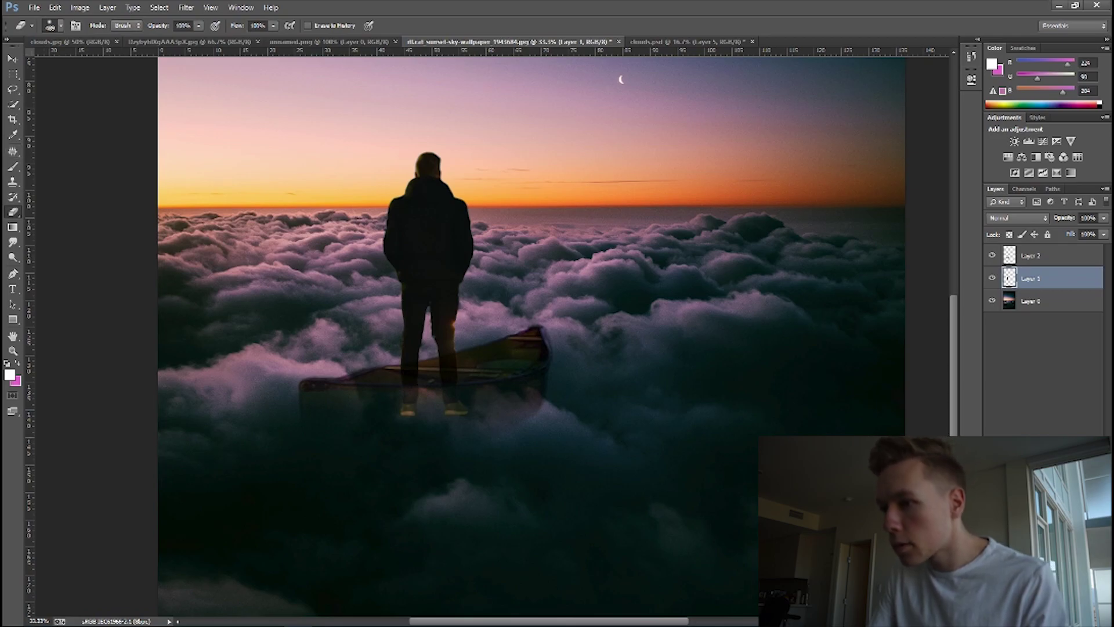
left_click(53, 26)
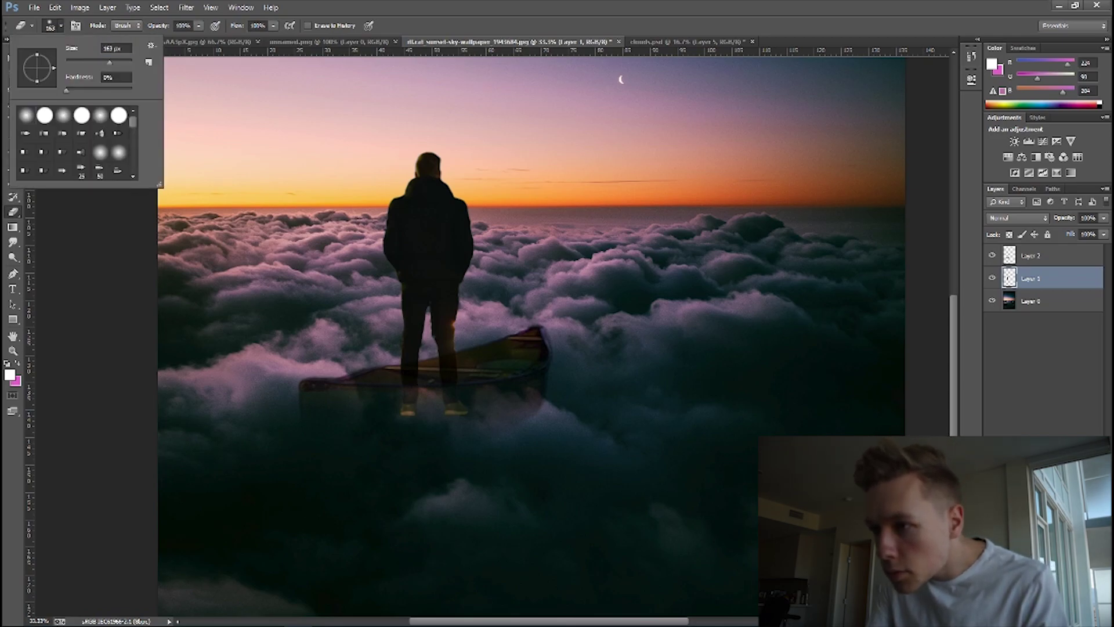
key("Return")
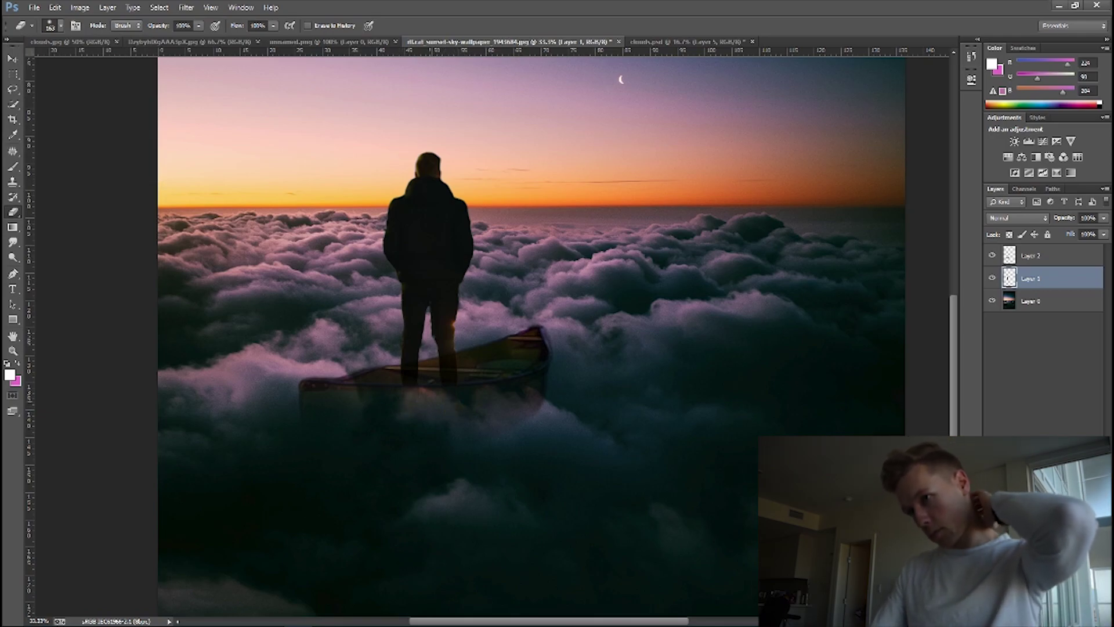
scroll(531, 334, "down", 1)
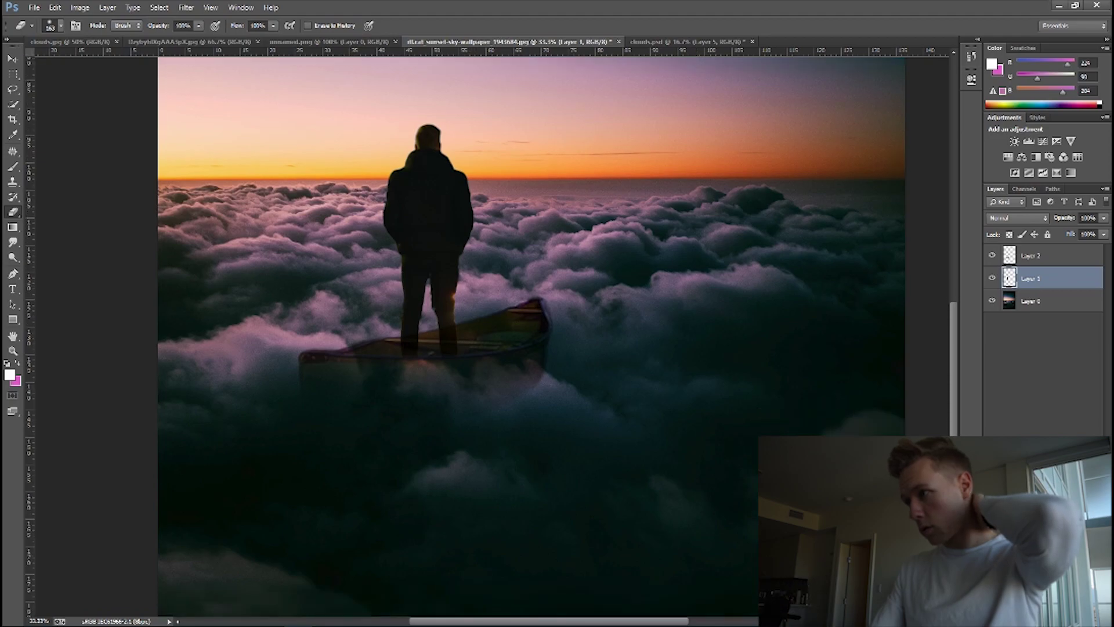
scroll(694, 334, "up", 3)
scroll(694, 335, "down", 2)
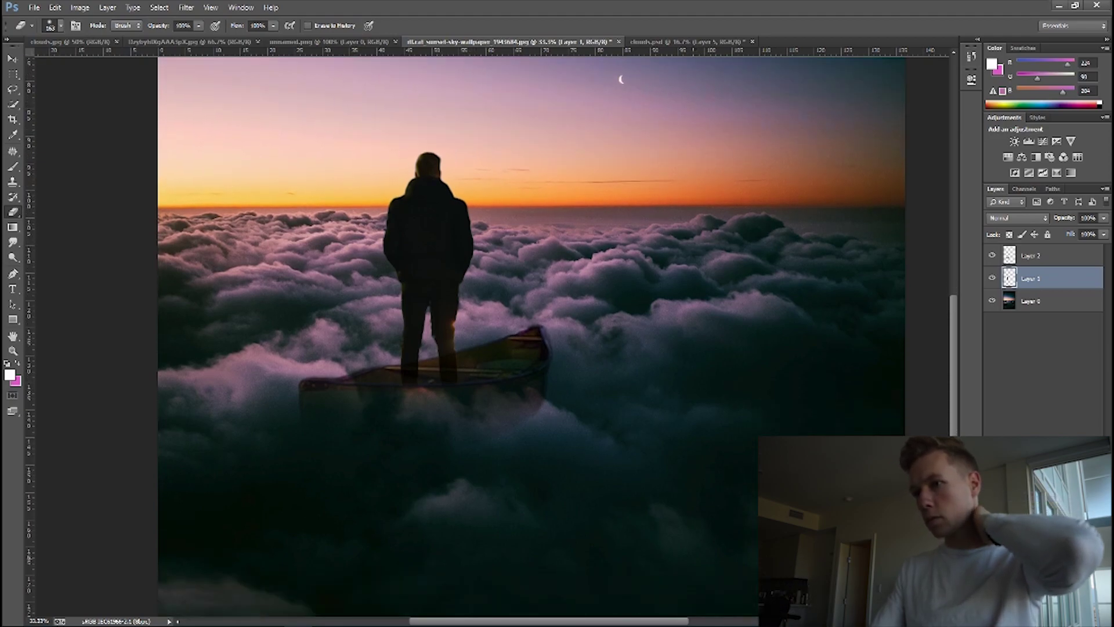
Step: Move the man's layer, Layer 1, above the canoe's Layer 2 in the layer order
left_click(1044, 255)
left_click_drag(1045, 278, 1044, 251)
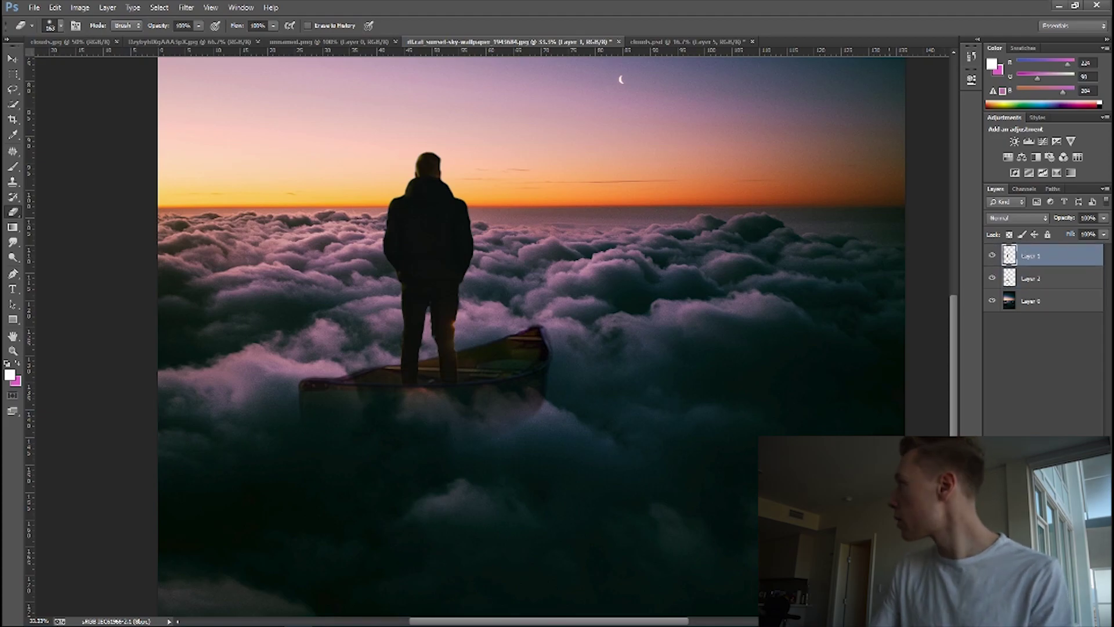
scroll(530, 336, "up", 3)
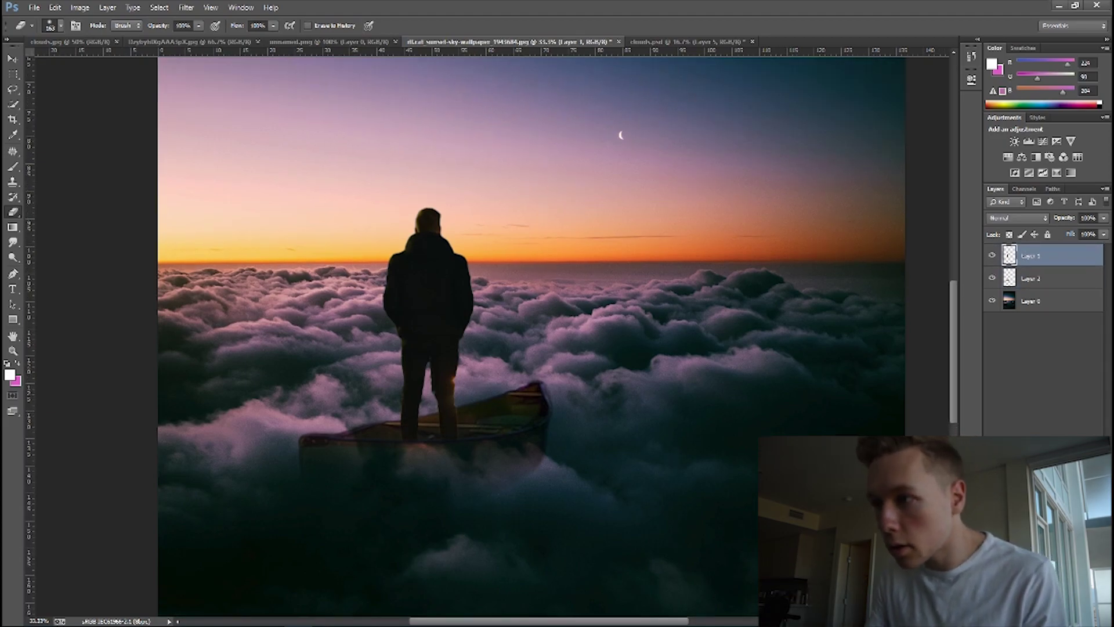
Step: Lower the canoe layer's opacity to 95% and its fill to 93%, comparing the composite with clouds.psd
key("z")
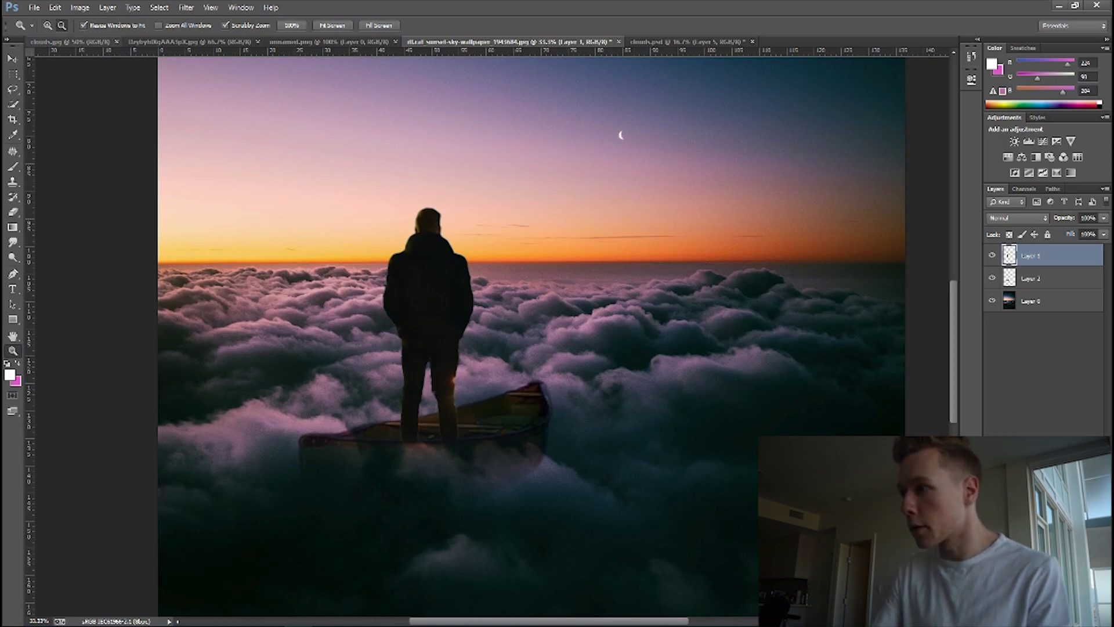
key("ctrl+minus")
key("ctrl+minus")
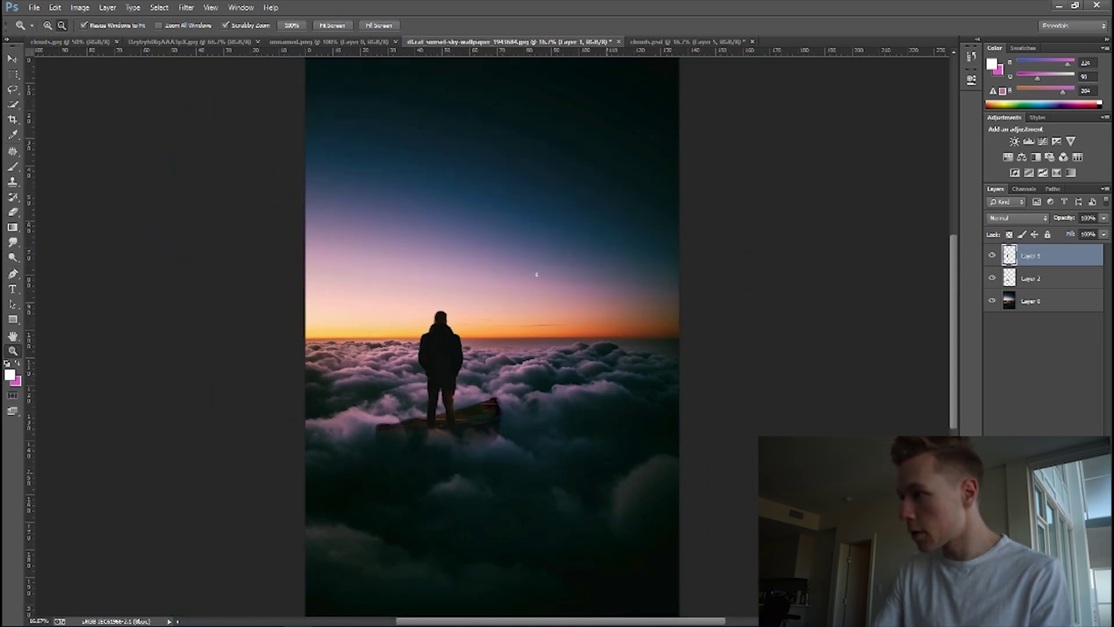
scroll(492, 336, "up", 4)
scroll(492, 336, "down", 5)
scroll(492, 336, "up", 2)
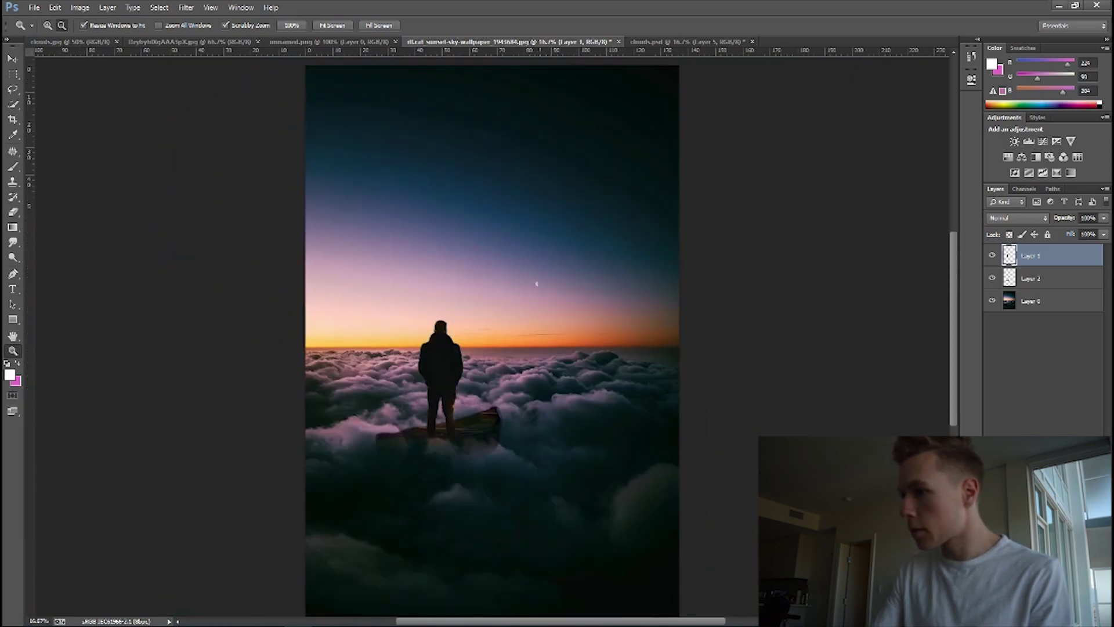
left_click(1038, 279)
left_click(1104, 217)
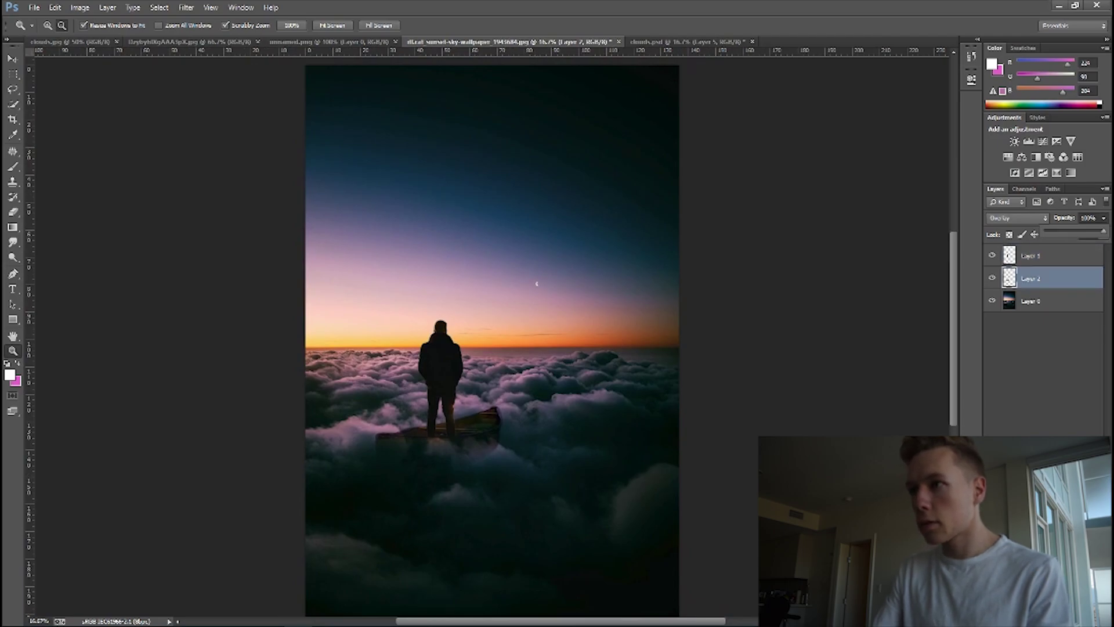
left_click(1104, 234)
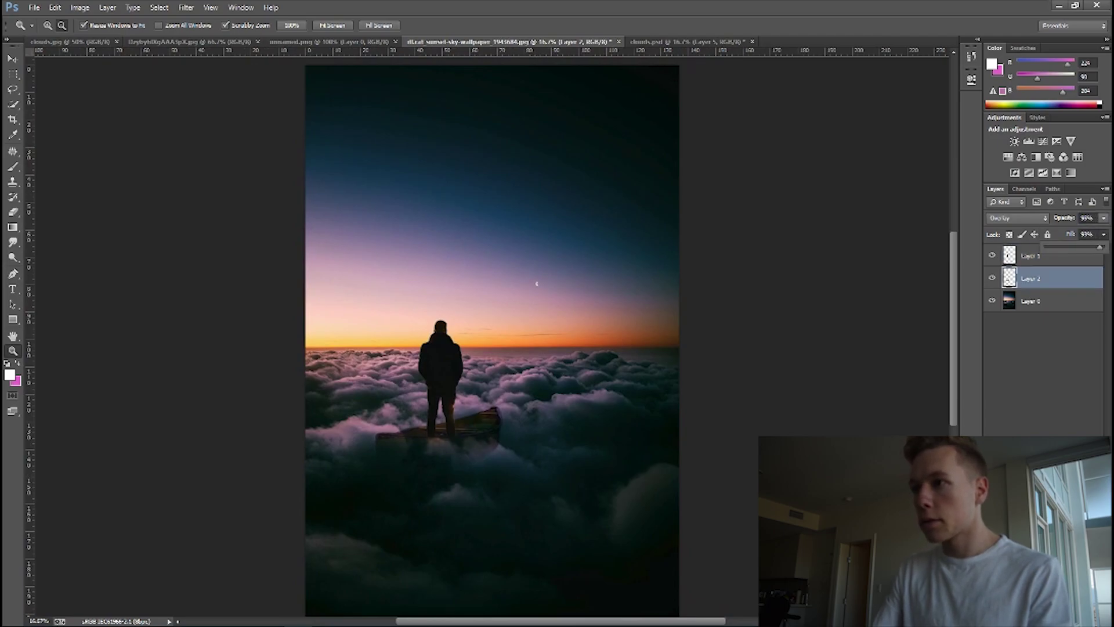
left_click(1104, 234)
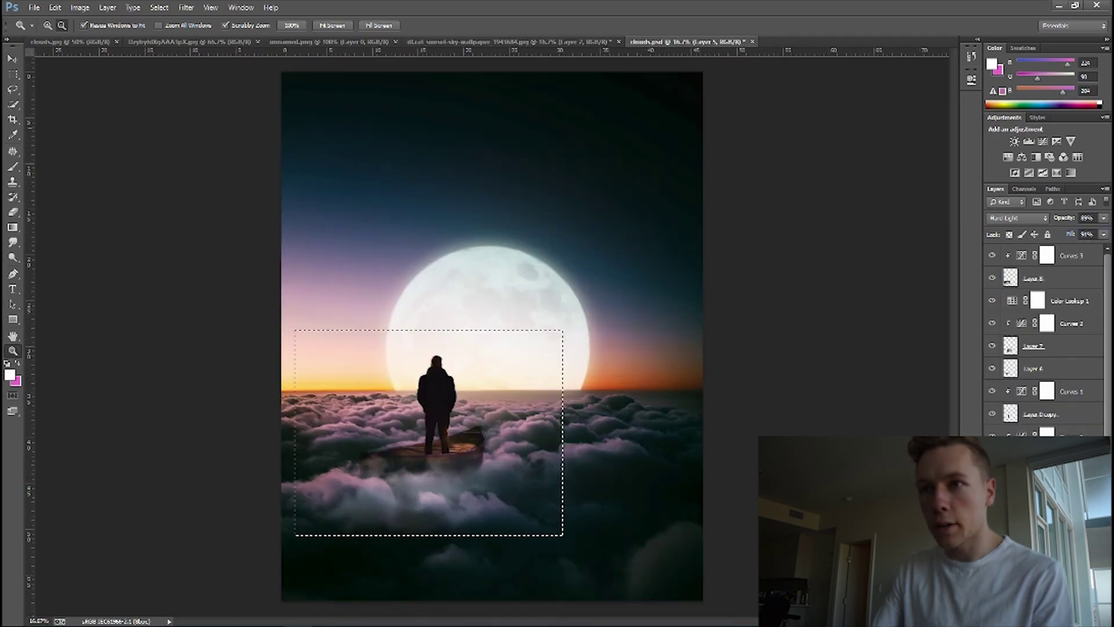
left_click(556, 41)
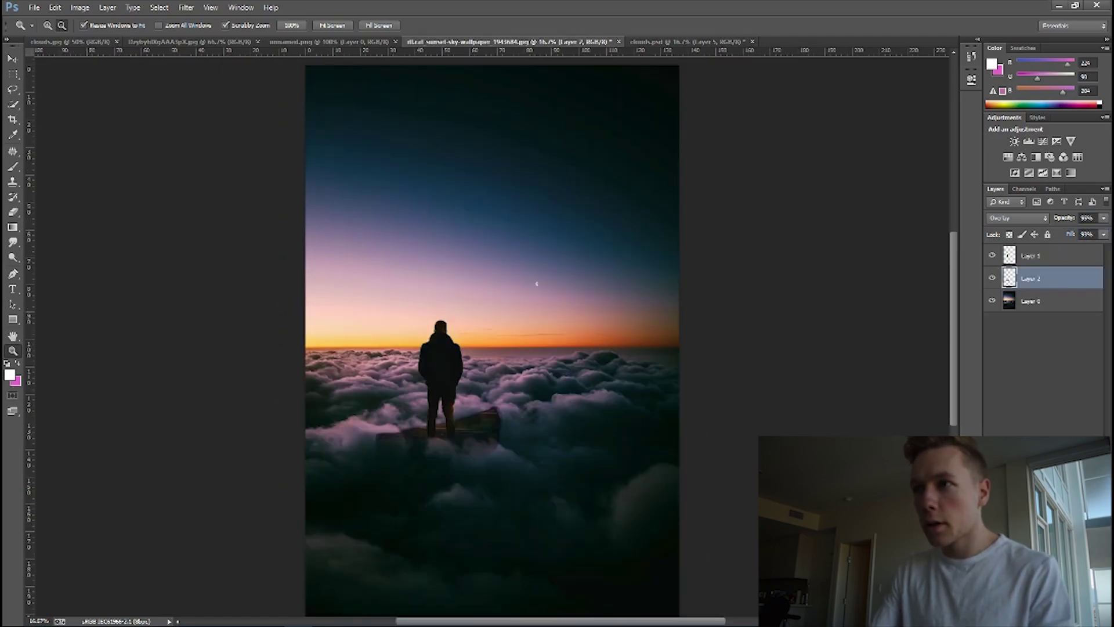
Step: Copy all the clouds from unnamed.png and paste them as the top layer of the sunset composite
left_click(327, 42)
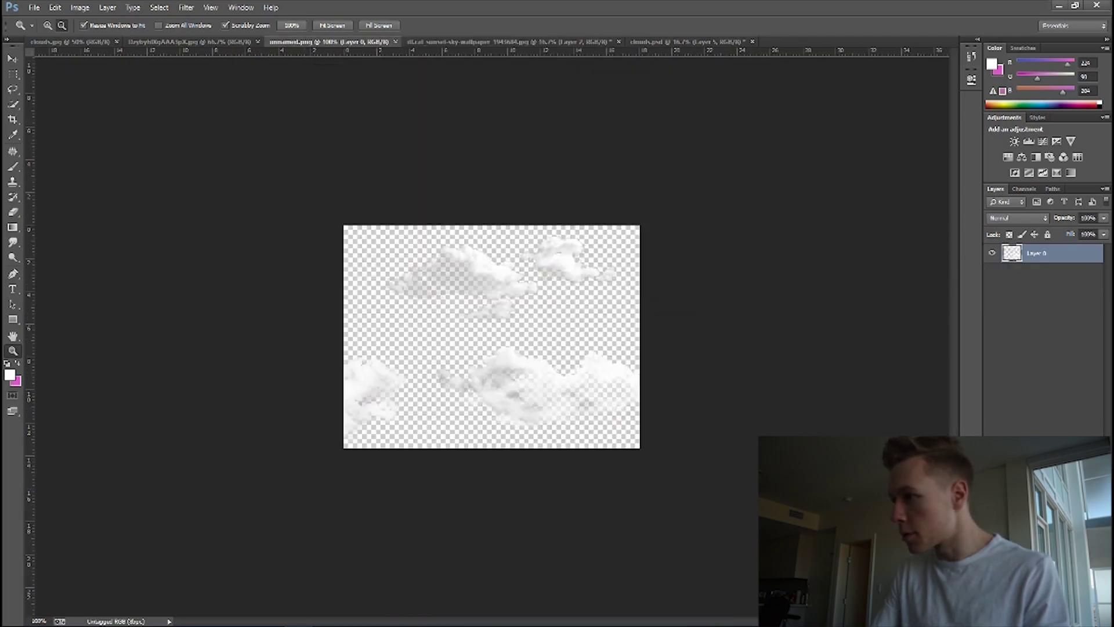
left_click(12, 74)
left_click_drag(264, 178, 713, 493)
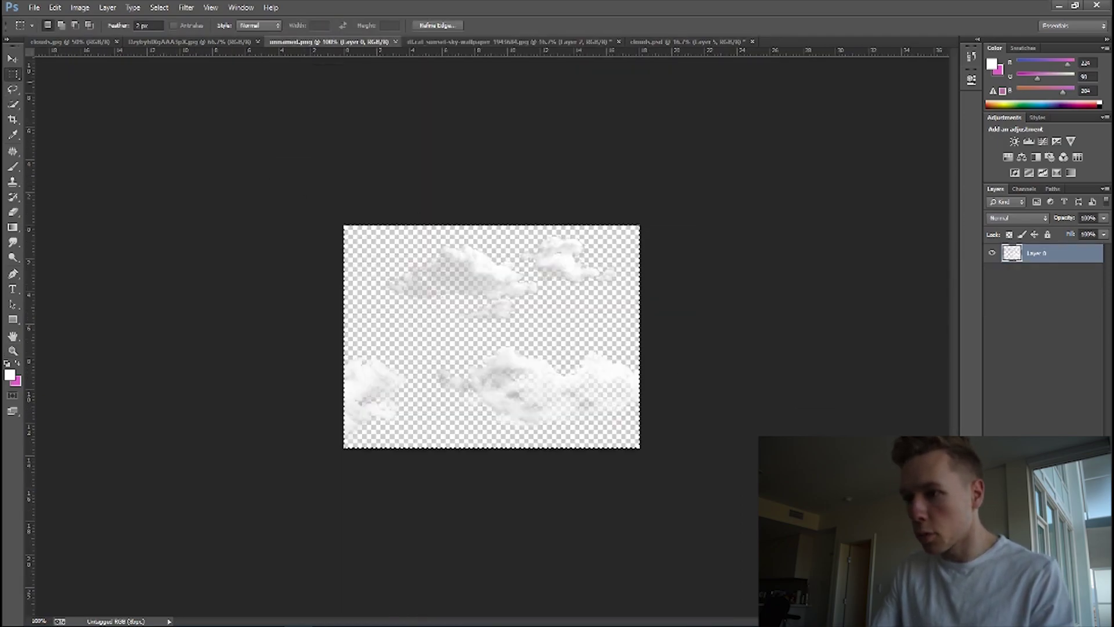
left_click(510, 42)
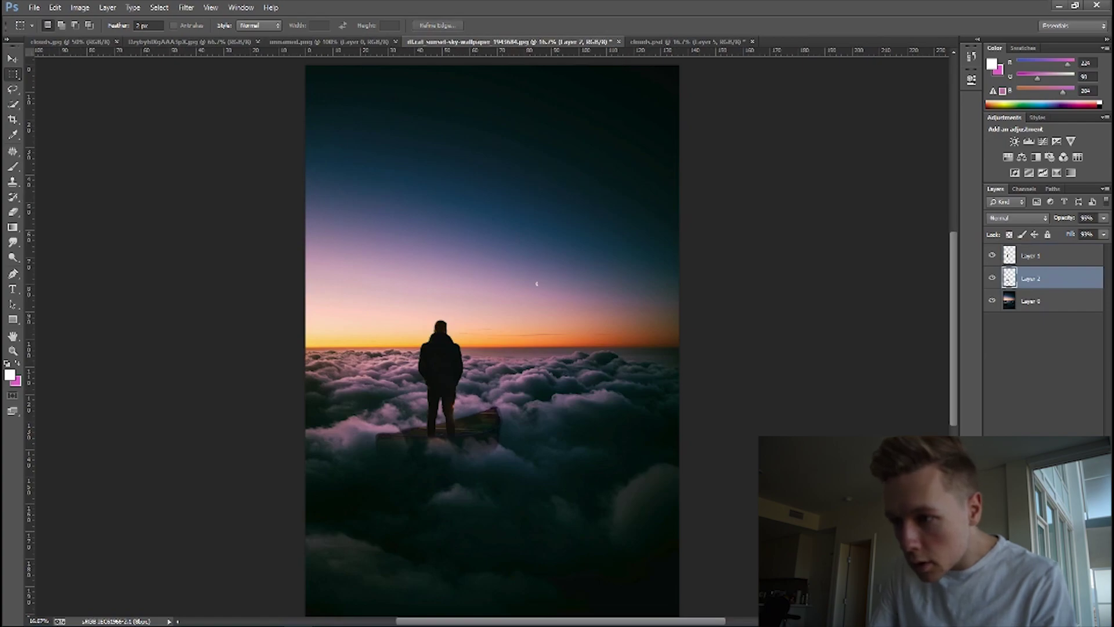
key("alt+bracketright")
key("ctrl+v")
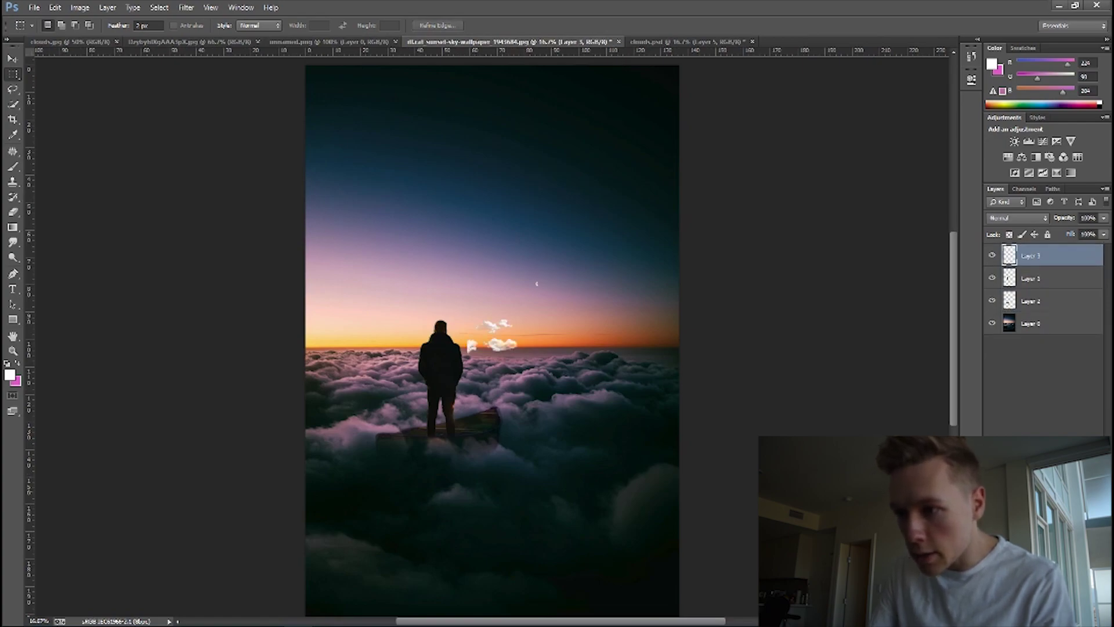
Step: Enlarge the pasted clouds on Layer 3 and place them below the canoe
key("ctrl+t")
left_click_drag(496, 328, 557, 563)
left_click_drag(433, 451, 400, 450)
key("s")
key("Return")
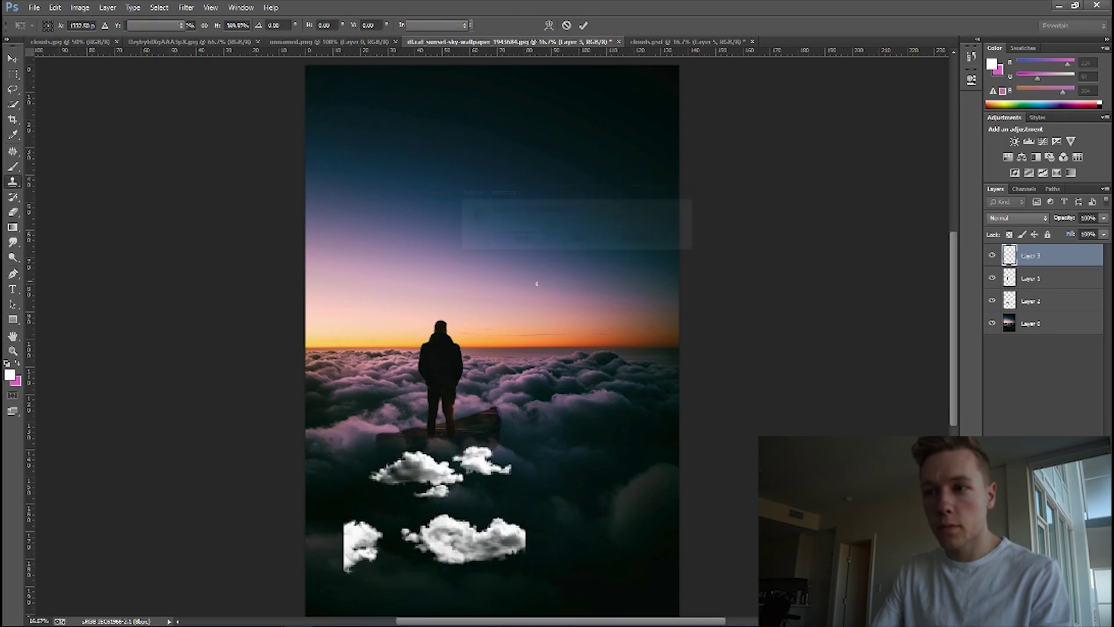
Step: Apply Auto Tone, Auto Contrast and Auto Color to the cloud layer, Layer 3
key("z")
left_click(503, 490)
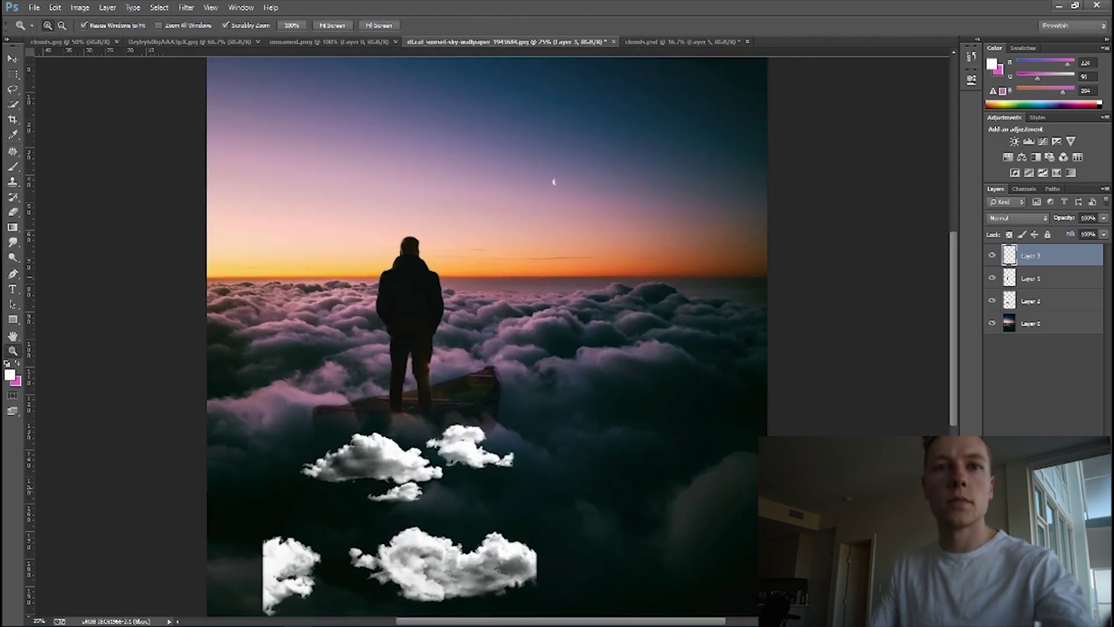
scroll(502, 491, "down", 2)
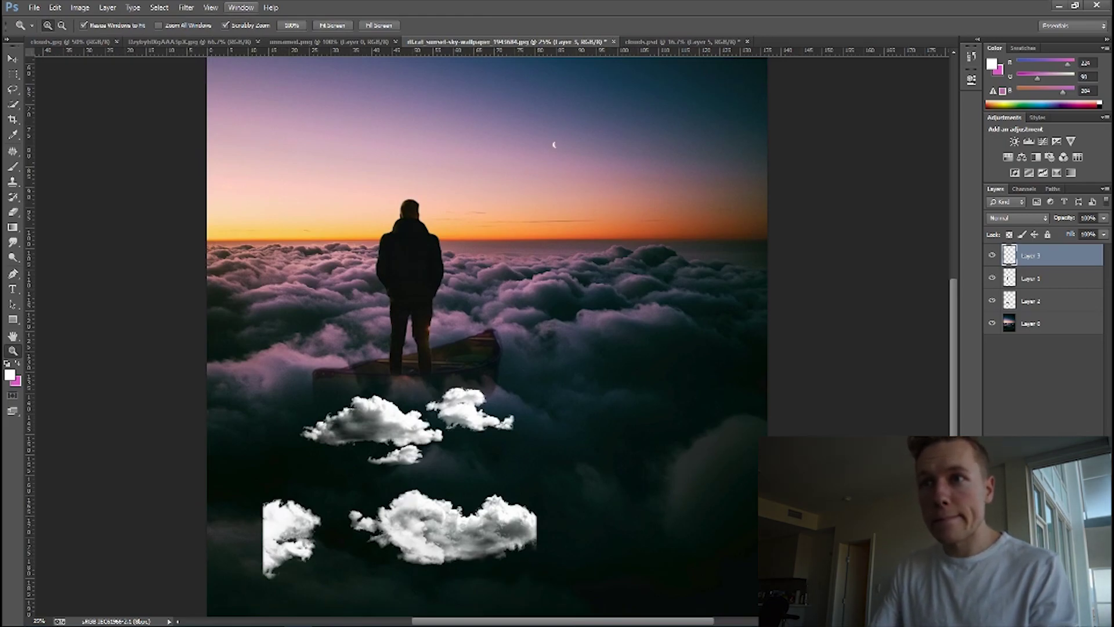
scroll(488, 337, "down", 2)
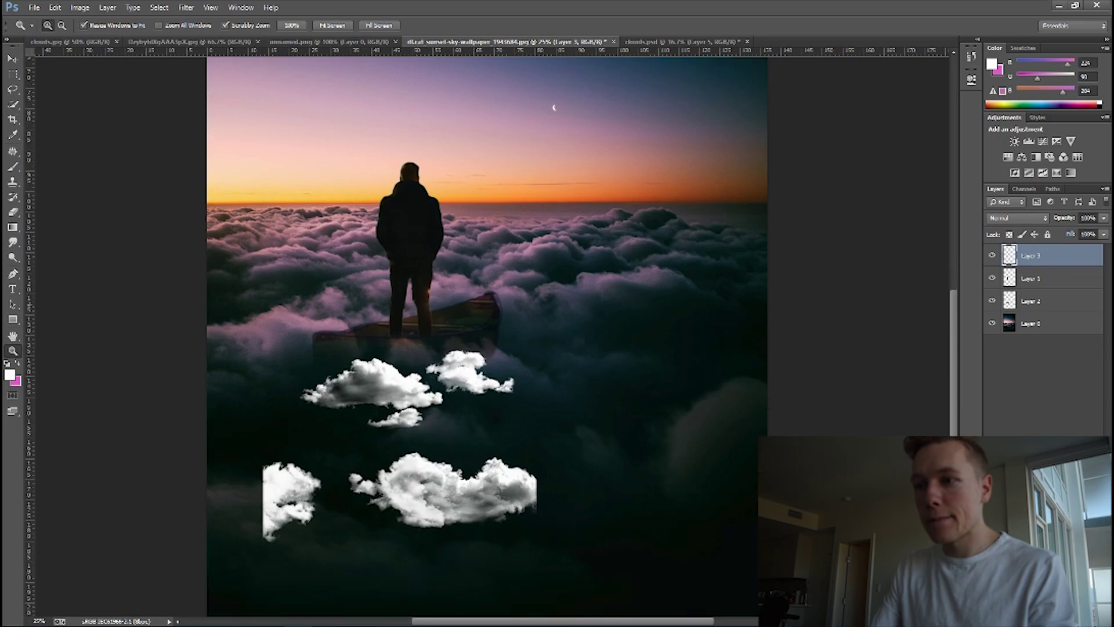
left_click(107, 7)
mouse_move(80, 7)
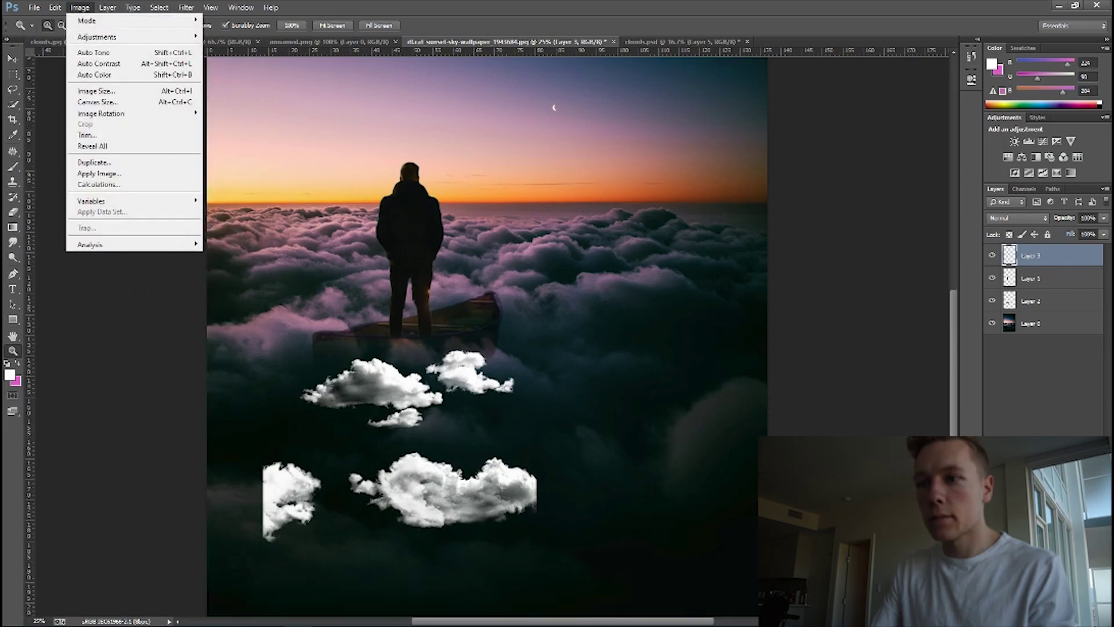
left_click(96, 53)
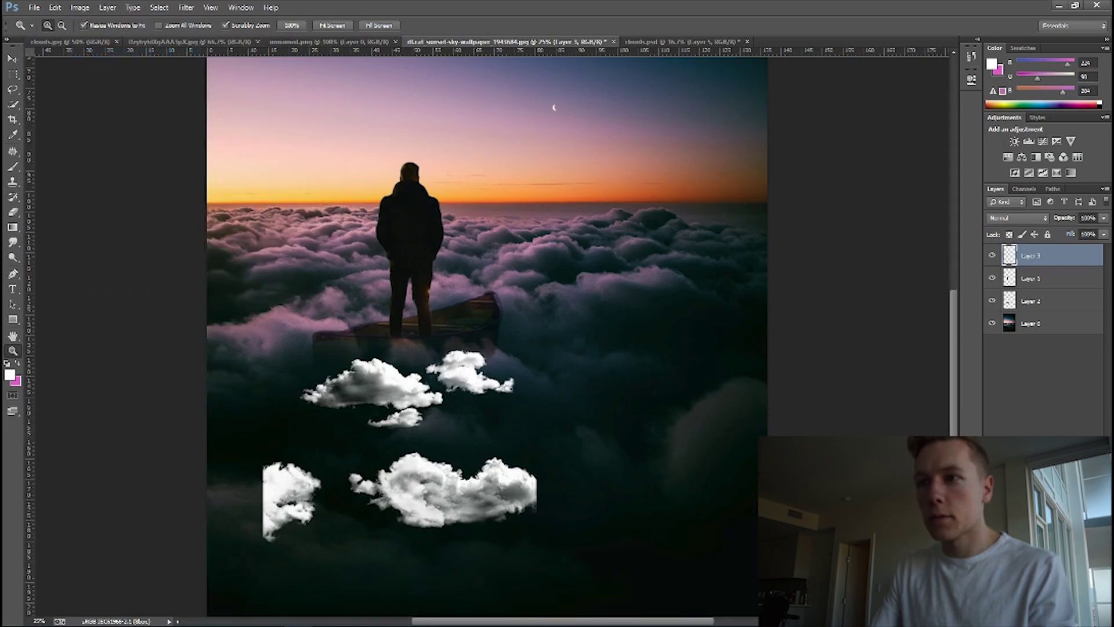
left_click(79, 7)
left_click(96, 64)
left_click(80, 6)
left_click(96, 75)
Step: Tint Layer 3's clouds with Color Balance: magenta -73 in midtones, -15 in highlights, -11 in shadows, and cyan -8 in highlights and shadows
left_click(80, 7)
mouse_move(97, 36)
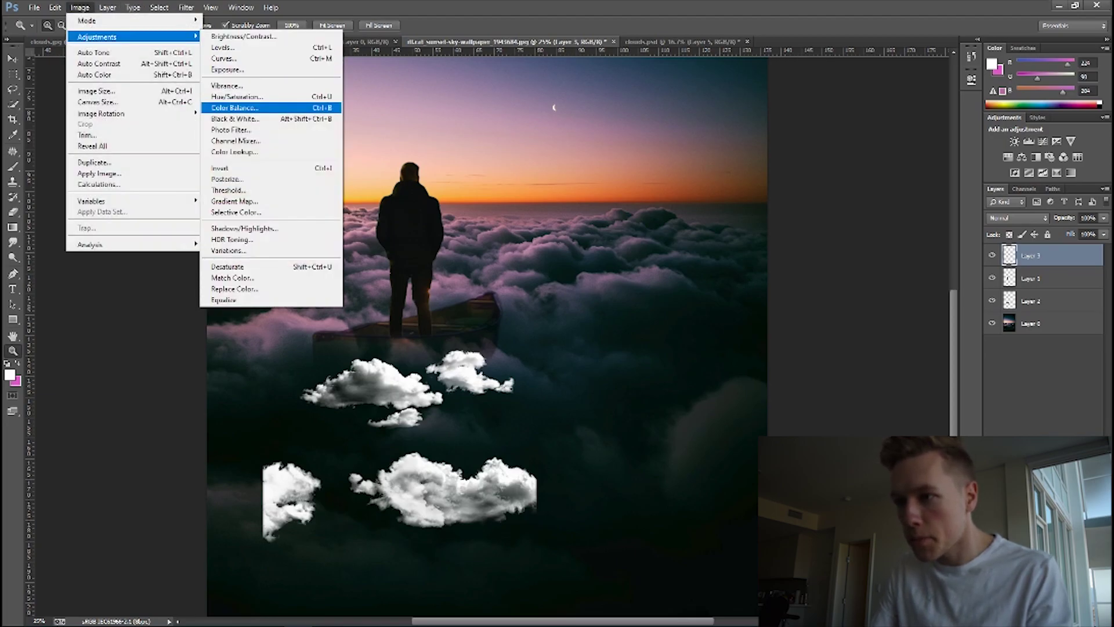
left_click(232, 107)
mouse_move(697, 495)
left_mouse_down()
mouse_move(673, 495)
mouse_move(696, 495)
left_mouse_up()
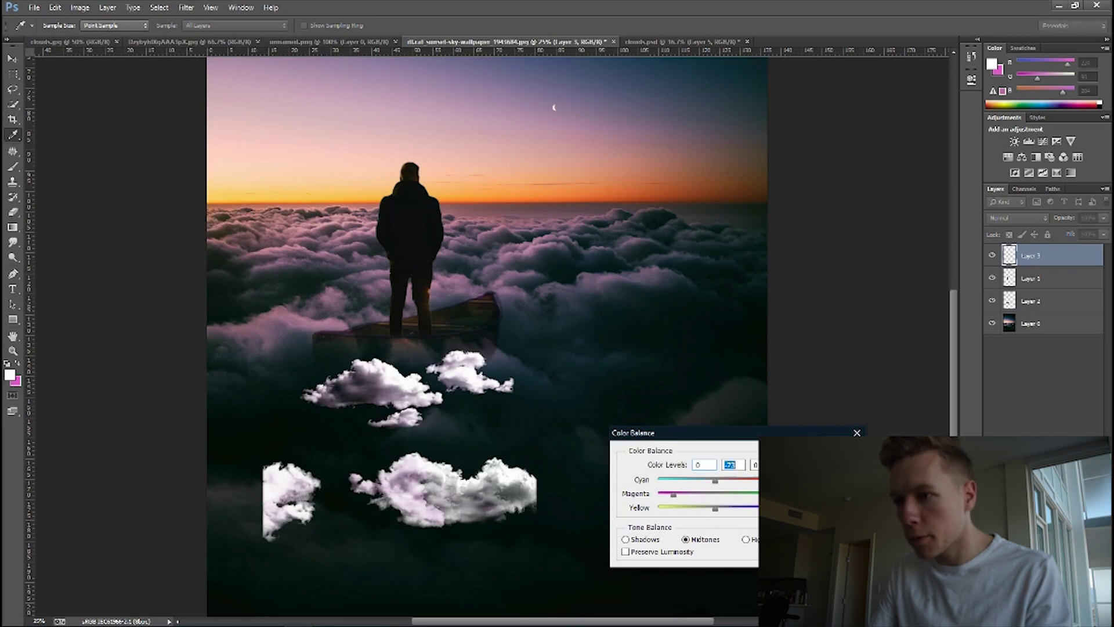
mouse_move(695, 480)
left_mouse_down()
mouse_move(712, 481)
mouse_move(719, 509)
mouse_move(710, 481)
left_mouse_up()
left_click(746, 540)
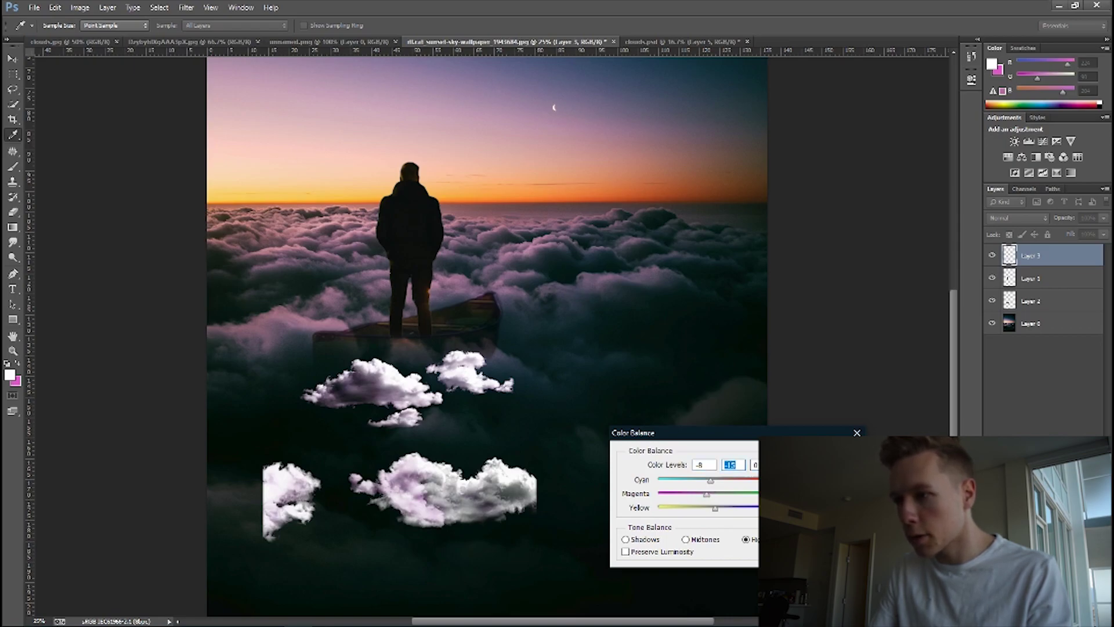
left_click(625, 539)
mouse_move(715, 495)
left_mouse_down()
mouse_move(665, 494)
mouse_move(715, 494)
mouse_move(691, 481)
mouse_move(711, 480)
left_mouse_up()
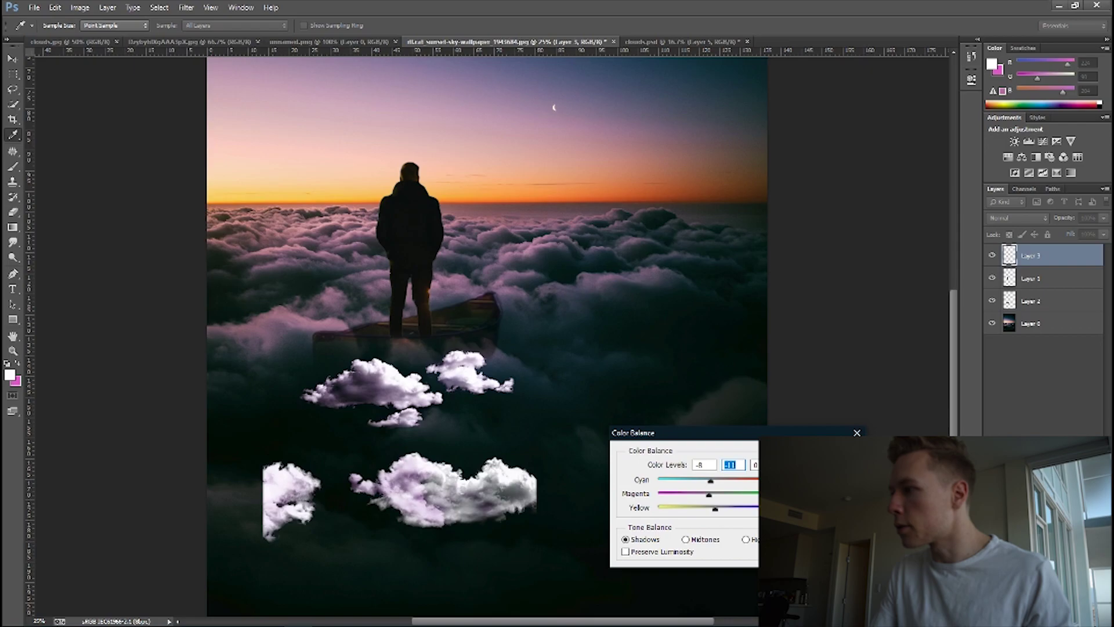
key("Return")
key("z")
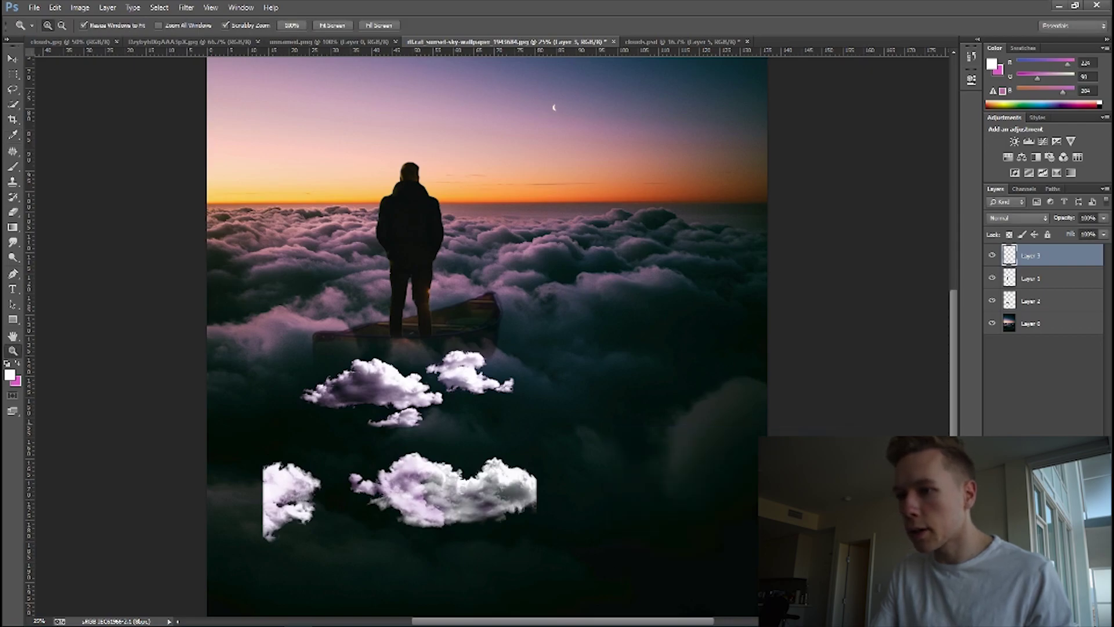
Step: Lower Layer 3's opacity to 62% and fill to 82%, and set its blending mode to Screen
left_click(1018, 217)
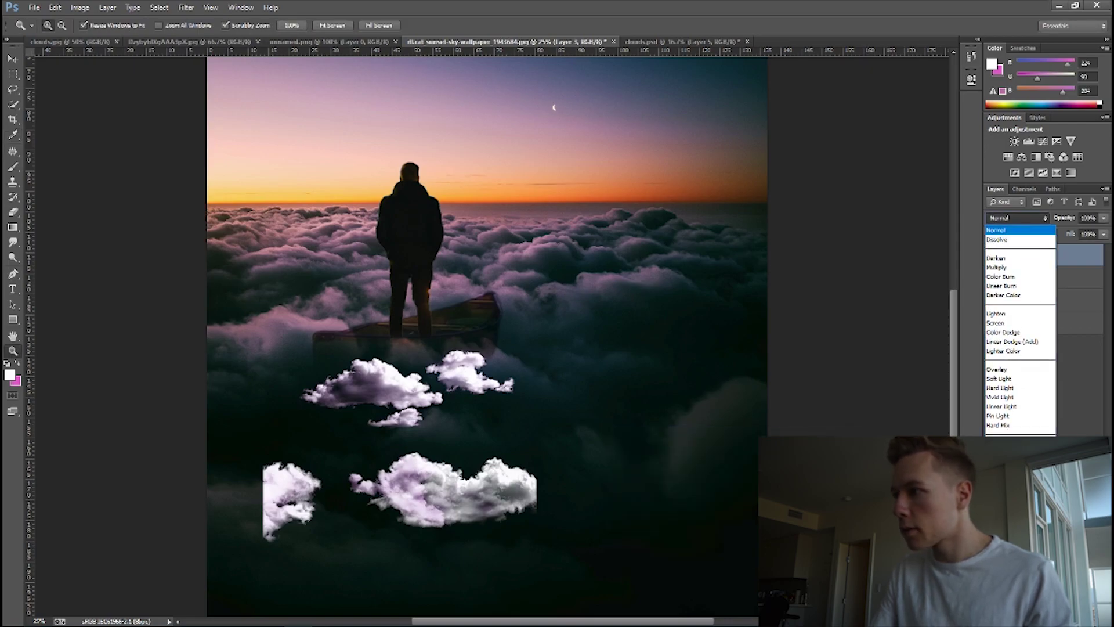
left_click(1104, 218)
left_click(1104, 218)
mouse_move(1104, 231)
left_mouse_down()
mouse_move(1069, 231)
mouse_move(1094, 248)
left_mouse_up()
left_click(1103, 218)
left_click(1104, 234)
left_click(1018, 218)
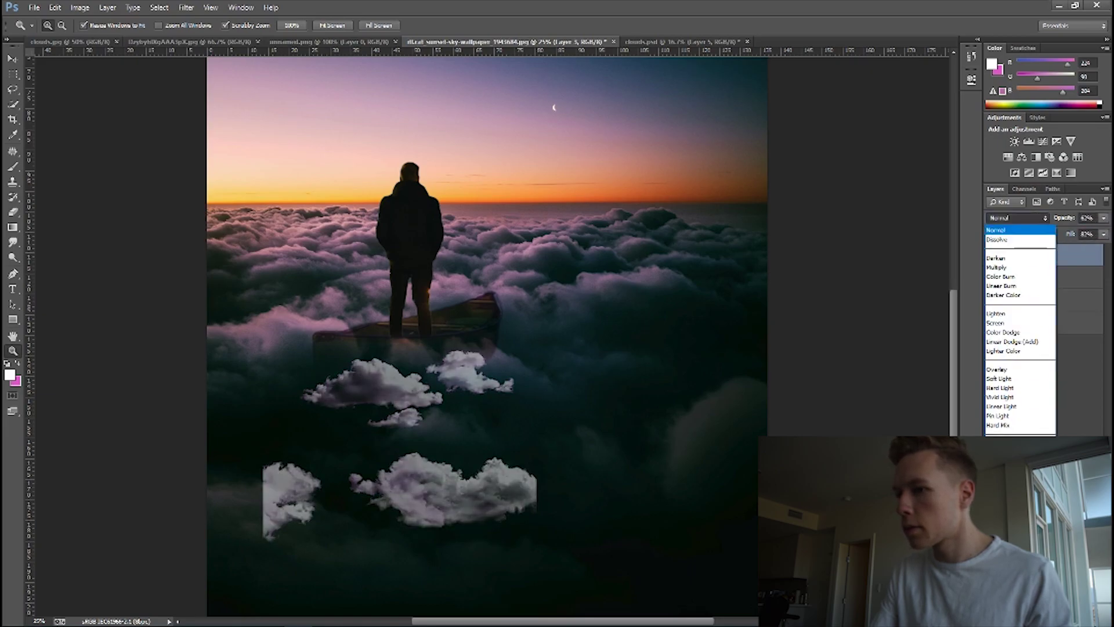
left_click(995, 323)
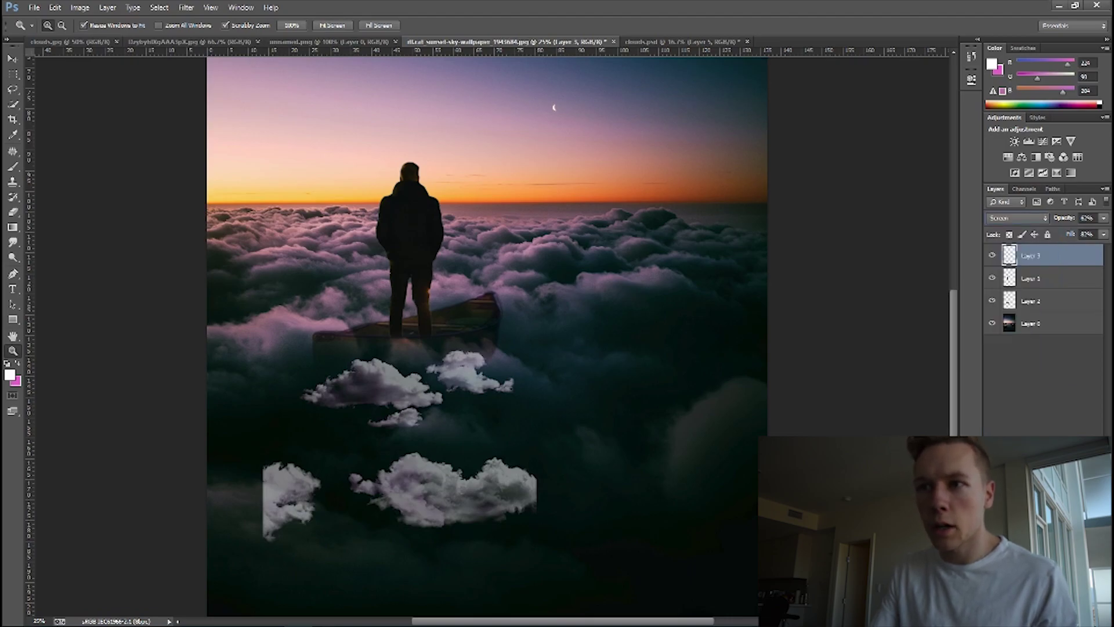
left_click(1018, 218)
left_click(995, 322)
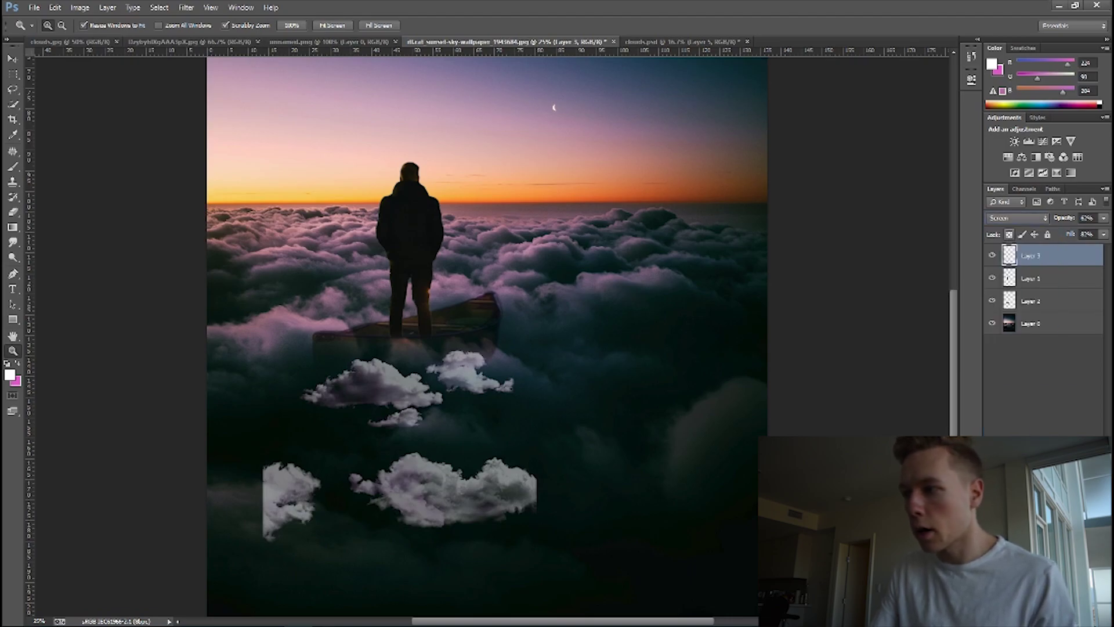
left_click(186, 7)
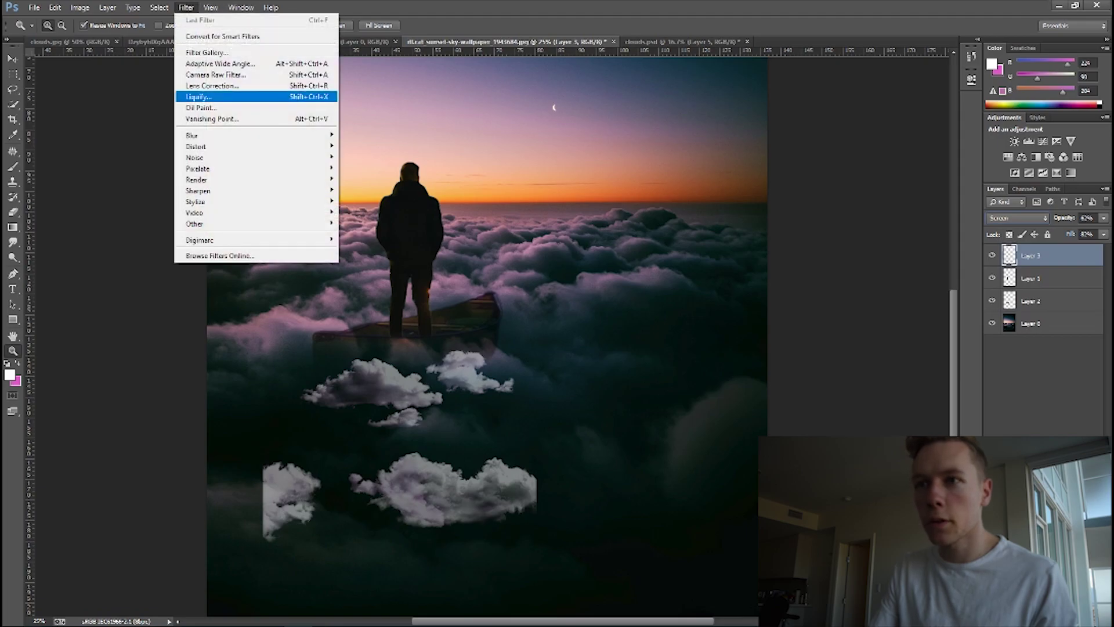
mouse_move(261, 135)
left_click(375, 220)
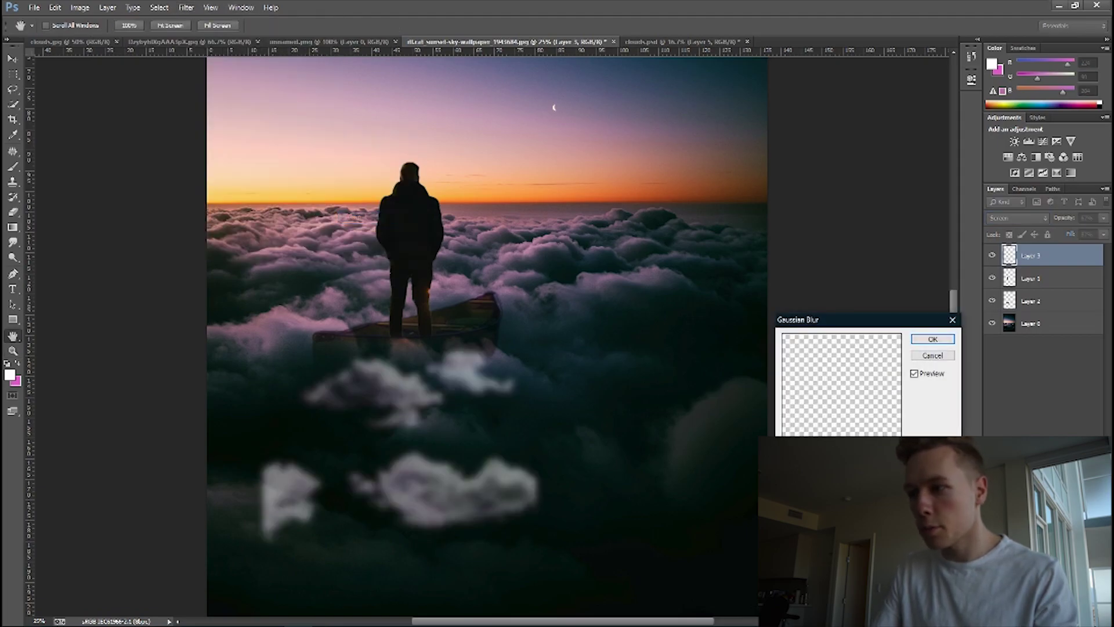
left_click(933, 355)
Step: Soften the clouds on Layer 3 with a slight Gaussian Blur
left_click(186, 7)
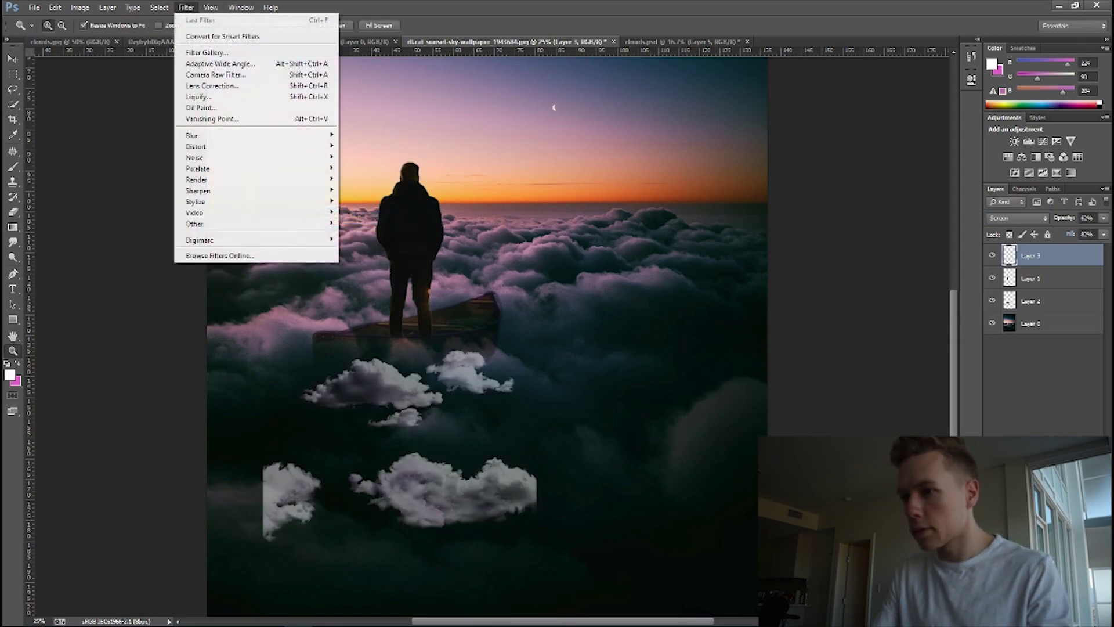
mouse_move(261, 134)
left_click(374, 216)
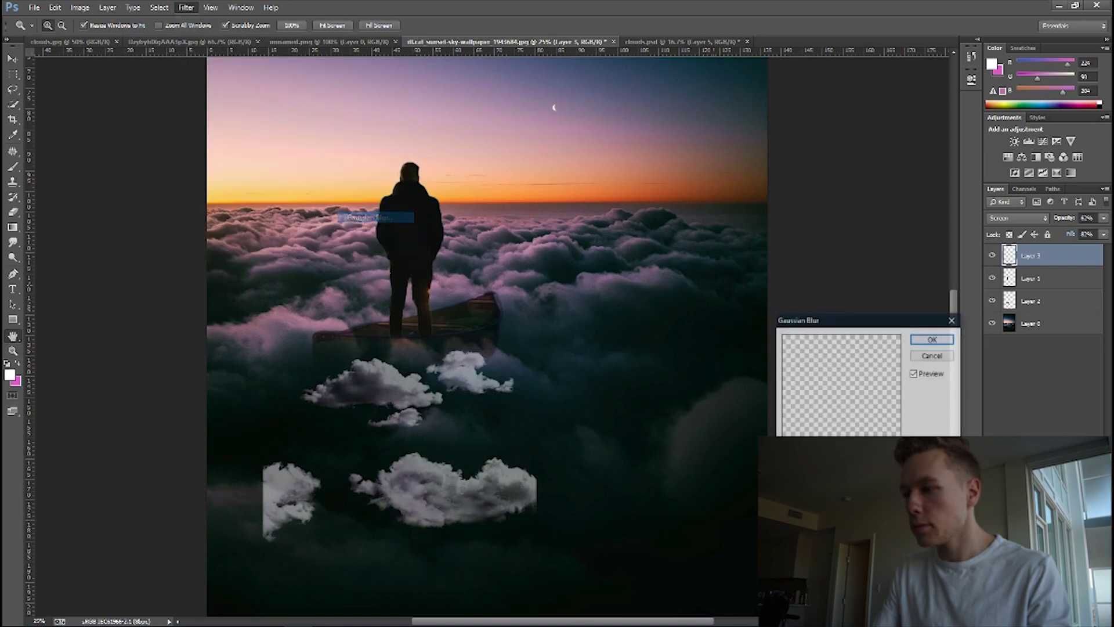
left_click_drag(831, 491, 824, 491)
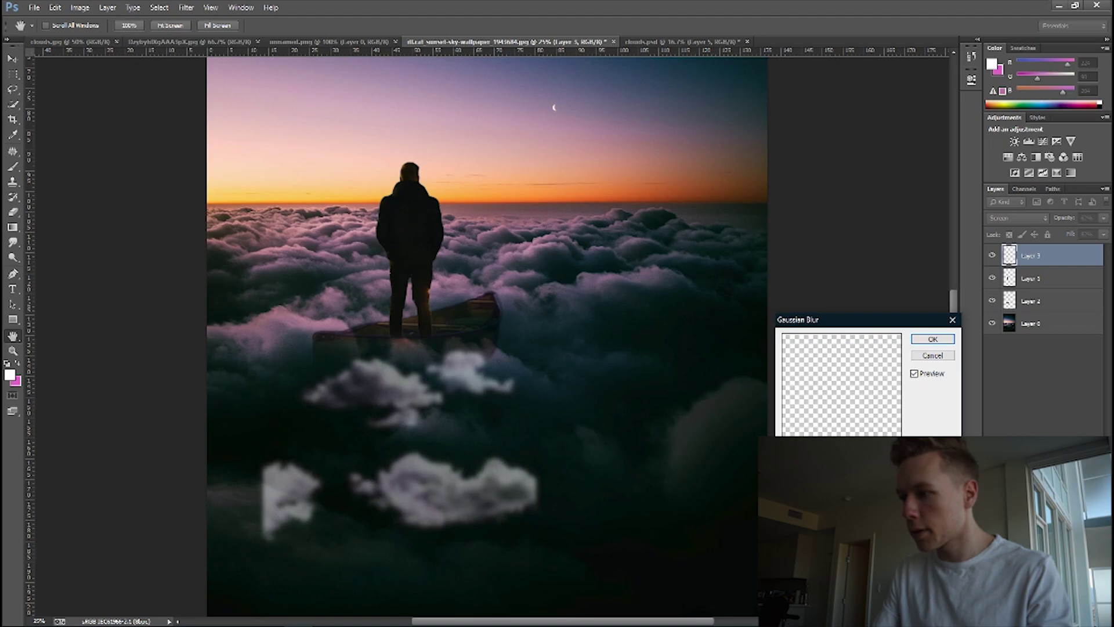
left_click_drag(824, 491, 816, 491)
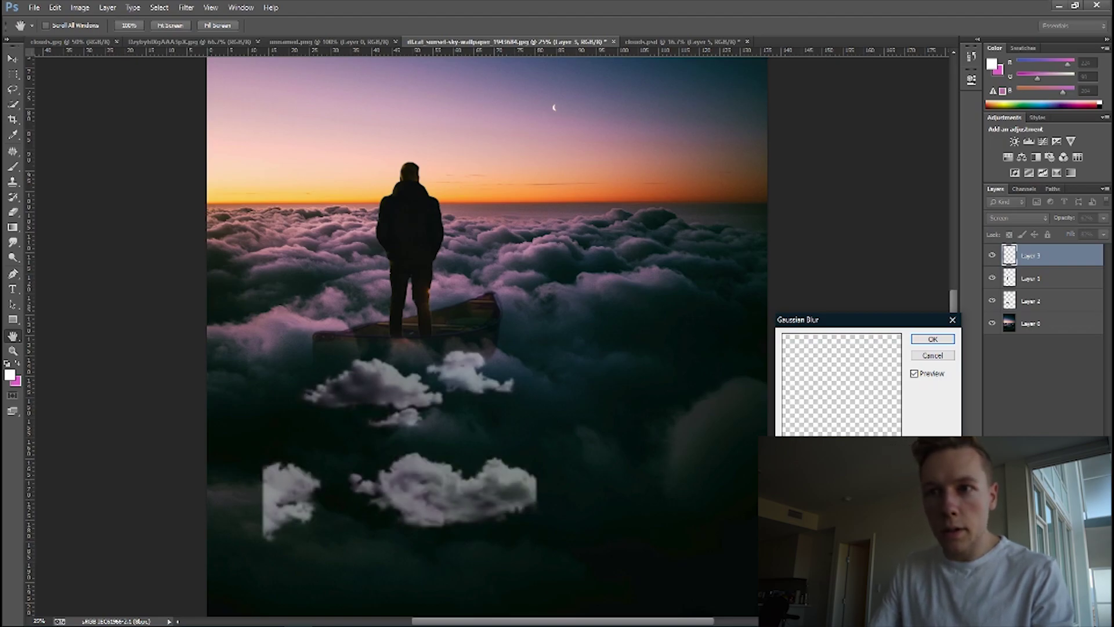
key("Return")
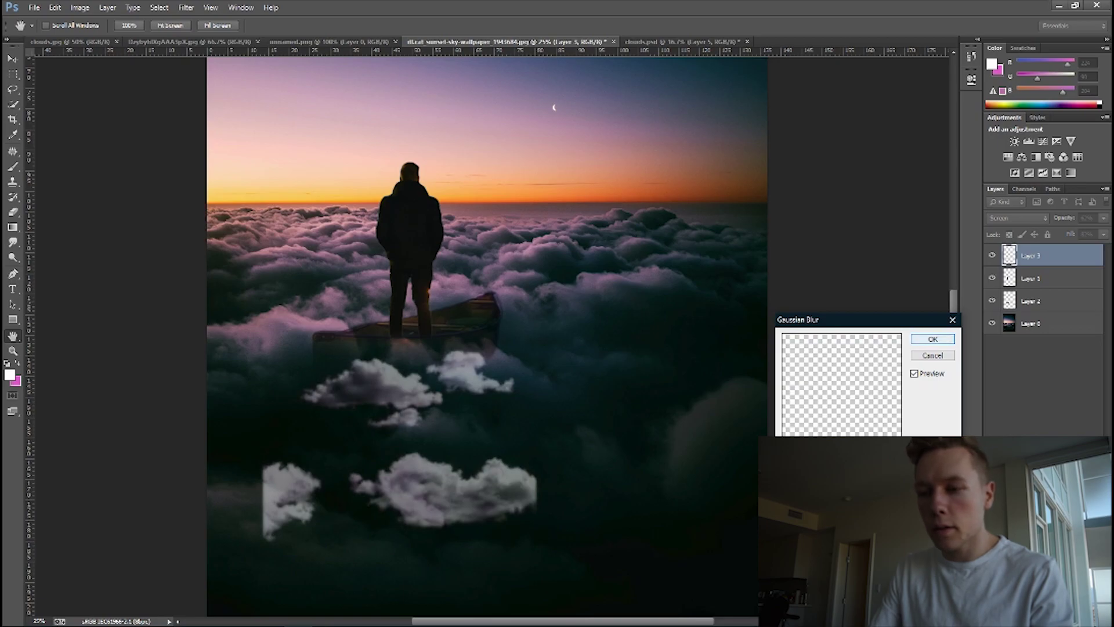
Step: Erase the straight-edged lower-left cloud on Layer 3 with a soft eraser at 0% hardness
key("z")
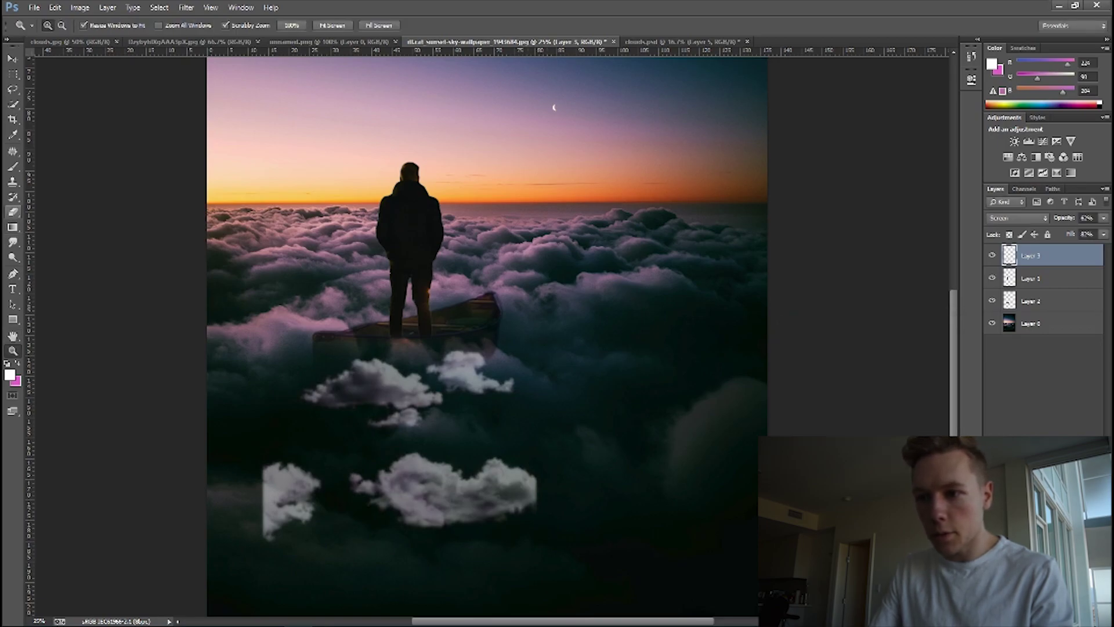
key("m")
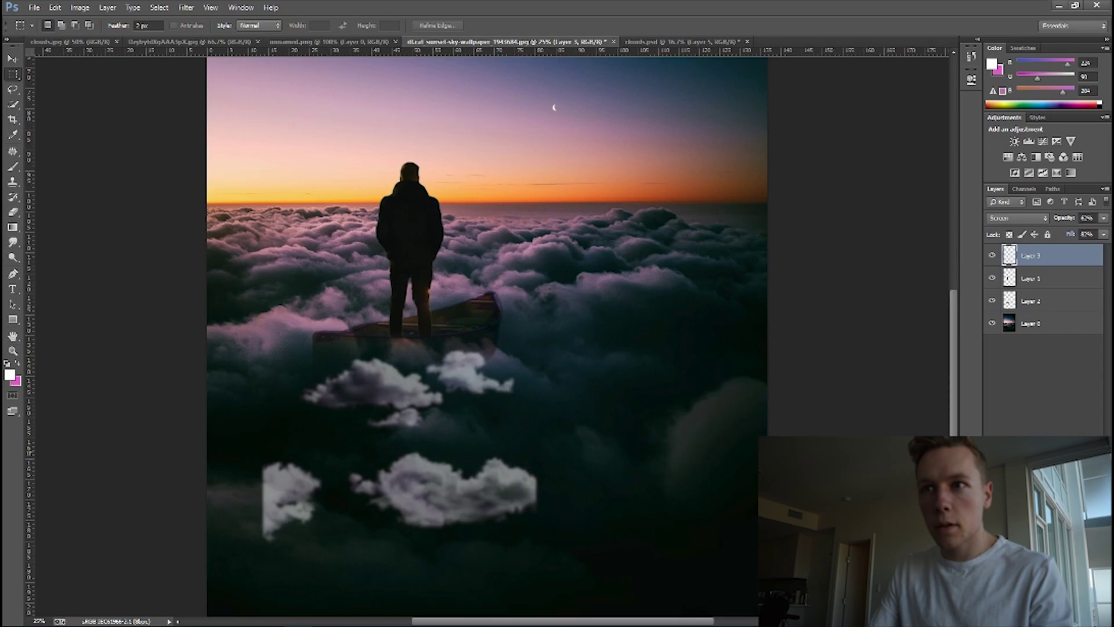
left_click(12, 212)
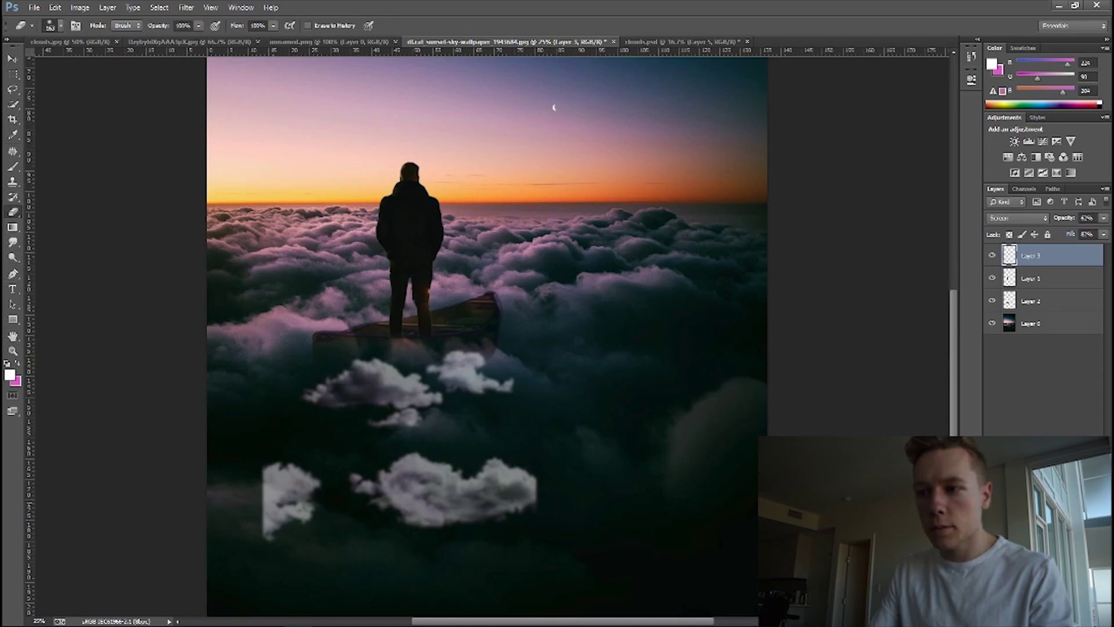
left_click(61, 26)
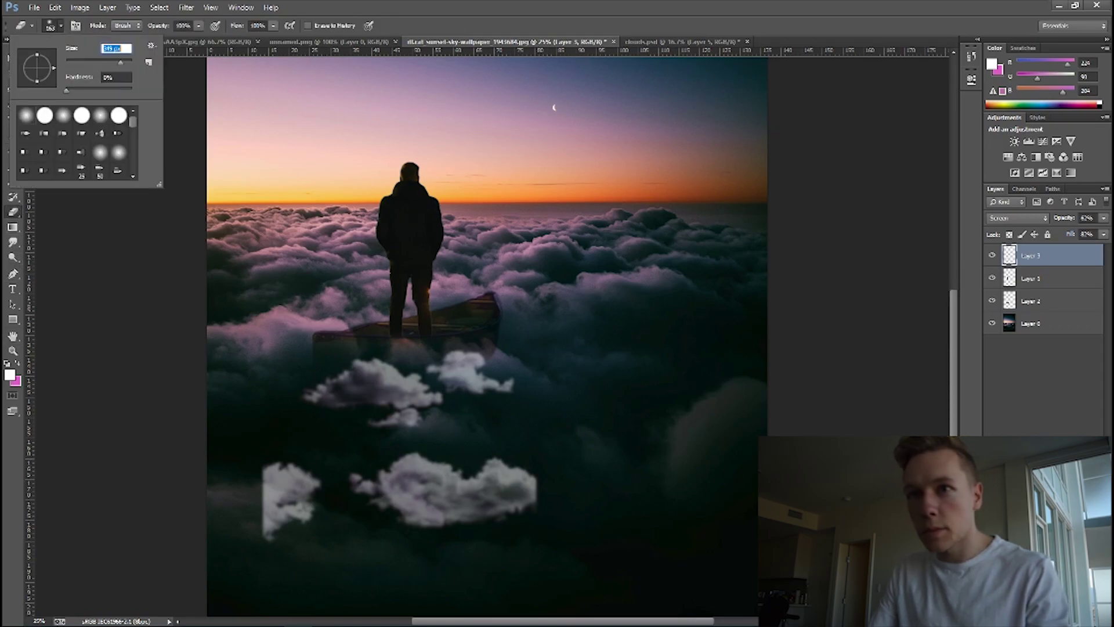
key("Return")
left_click_drag(260, 485, 290, 514)
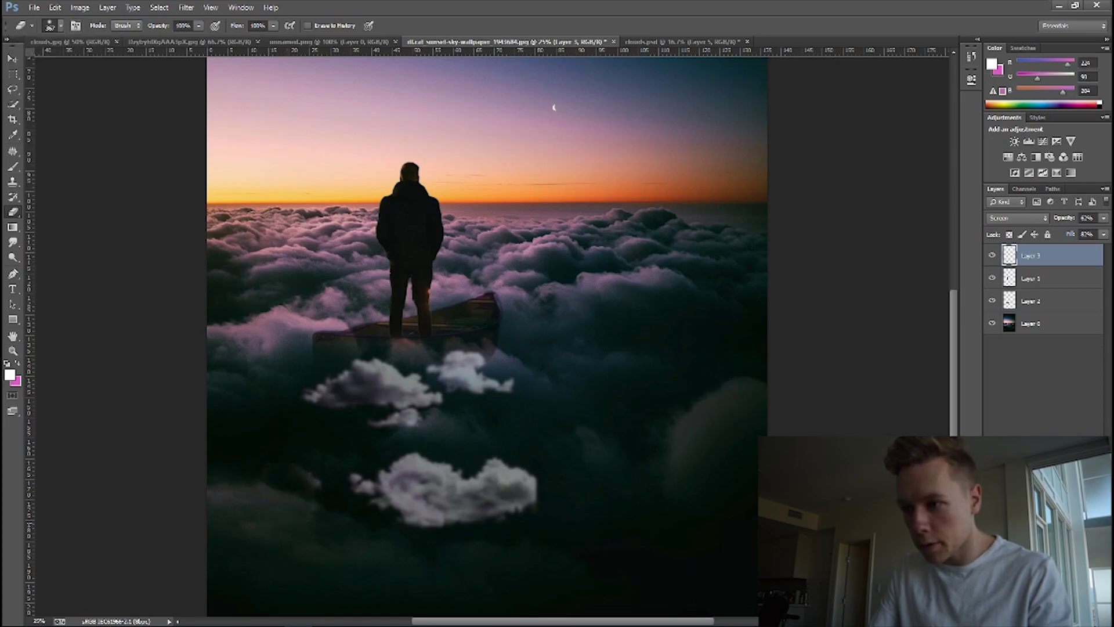
Step: Select the large lower cloud on Layer 3 with a rectangular marquee and cut it onto its own layer
key("m")
left_click_drag(343, 446, 559, 537)
right_click(513, 503)
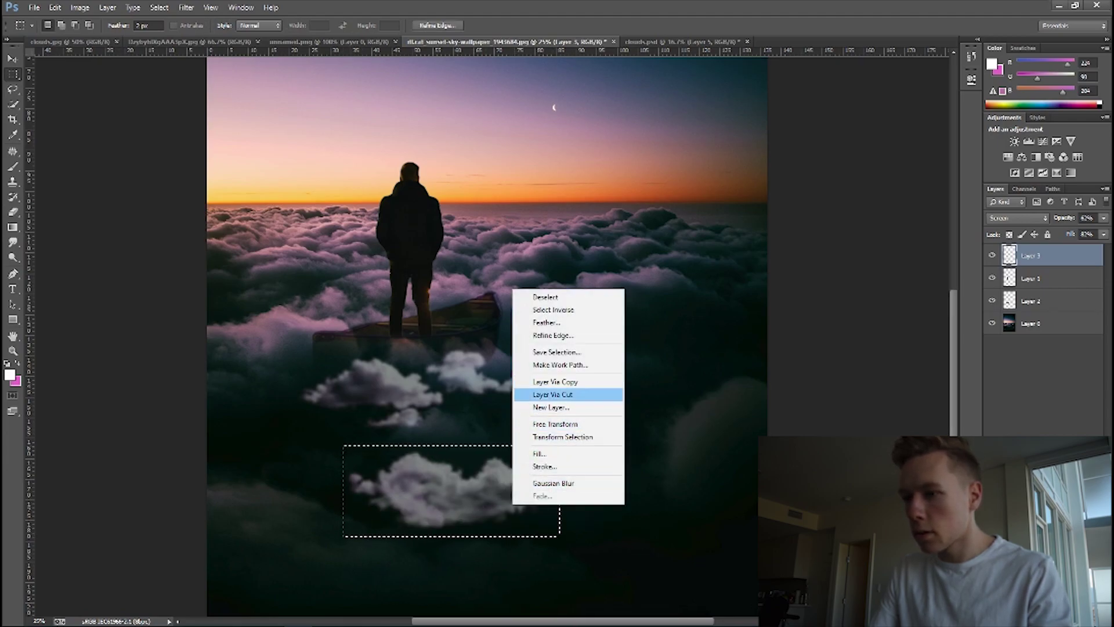
left_click(552, 394)
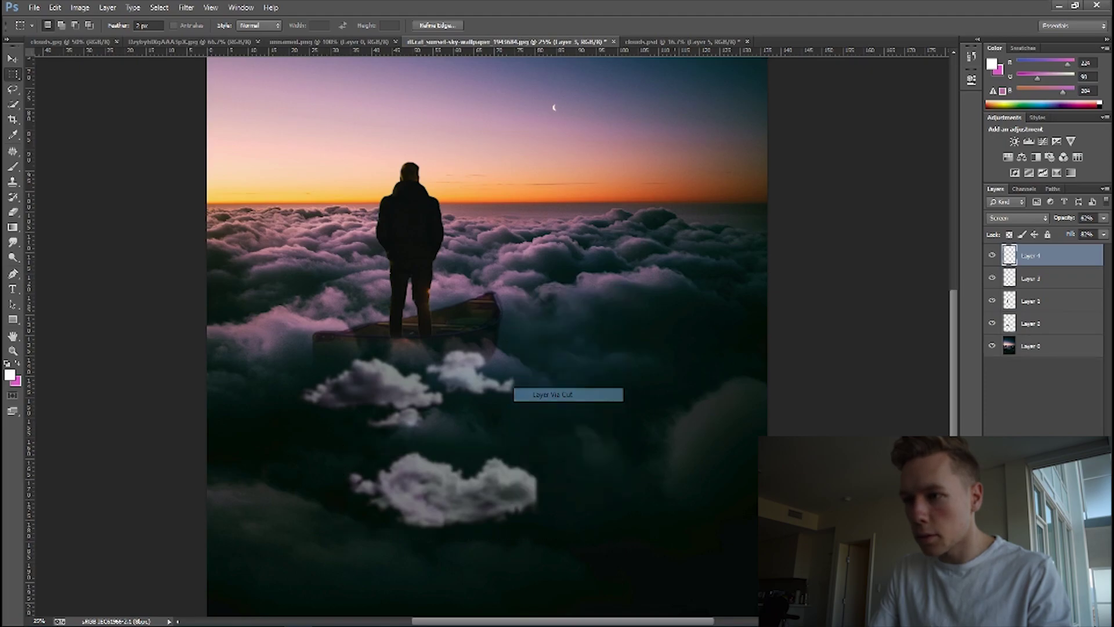
Step: Rotate the cut-out cloud on Layer 4 counterclockwise and move it over the other clouds just beneath the canoe
key("ctrl+t")
left_click_drag(513, 450, 578, 324)
left_click_drag(357, 314, 340, 361)
left_click_drag(542, 337, 455, 380)
key("b")
key("Return")
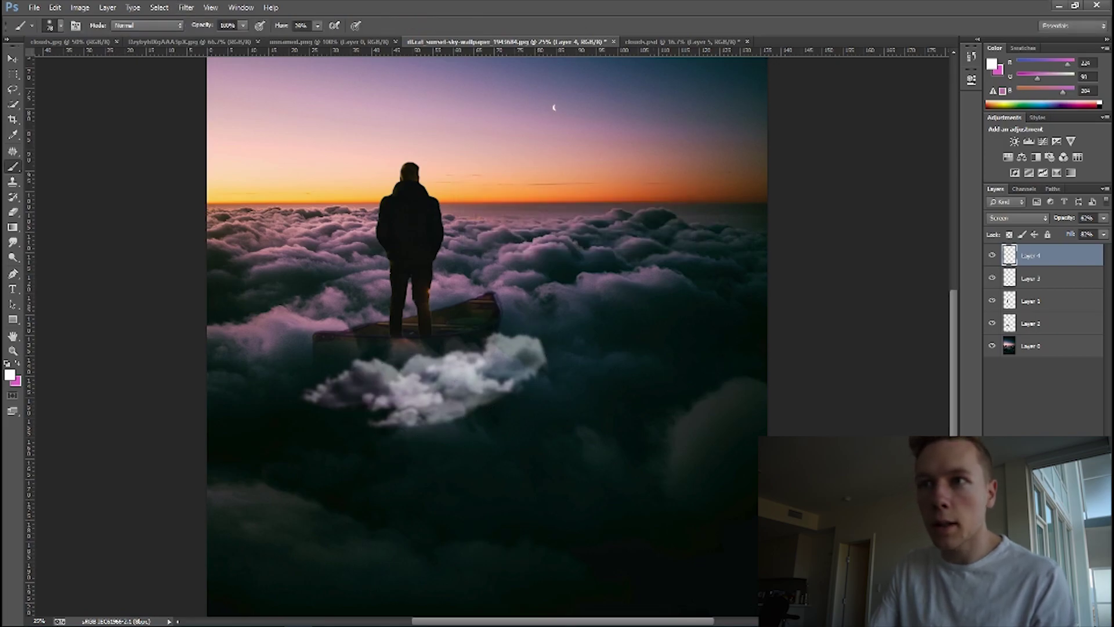
Step: Lower Layer 4's opacity to 36% and soften its cloud with a Gaussian Blur
left_click(1104, 218)
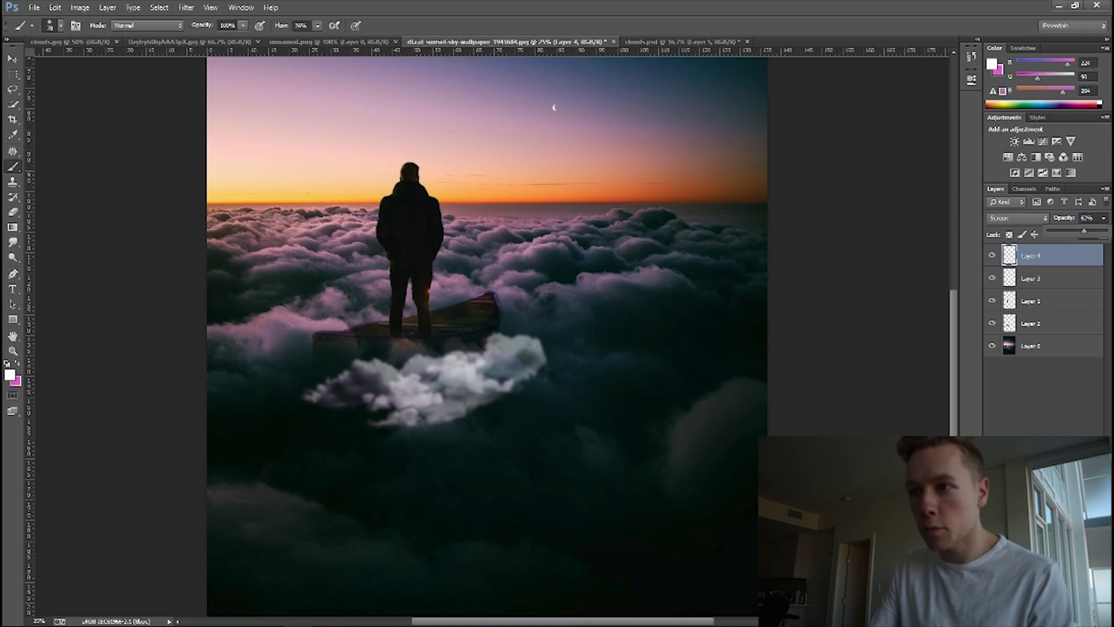
left_click_drag(1084, 231, 1068, 232)
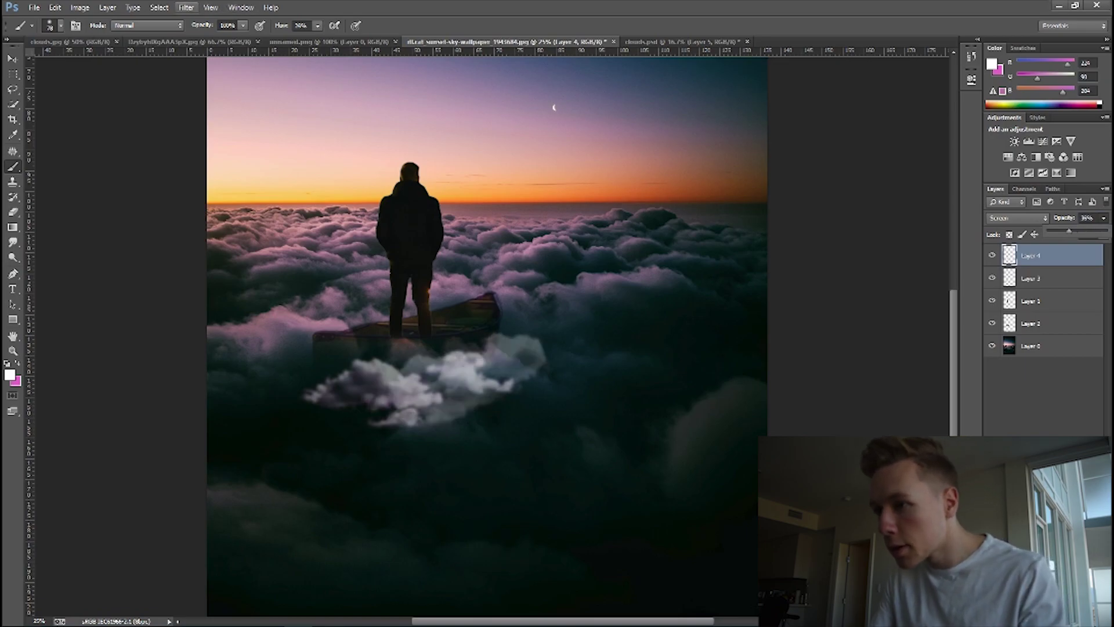
left_click(185, 8)
mouse_move(232, 135)
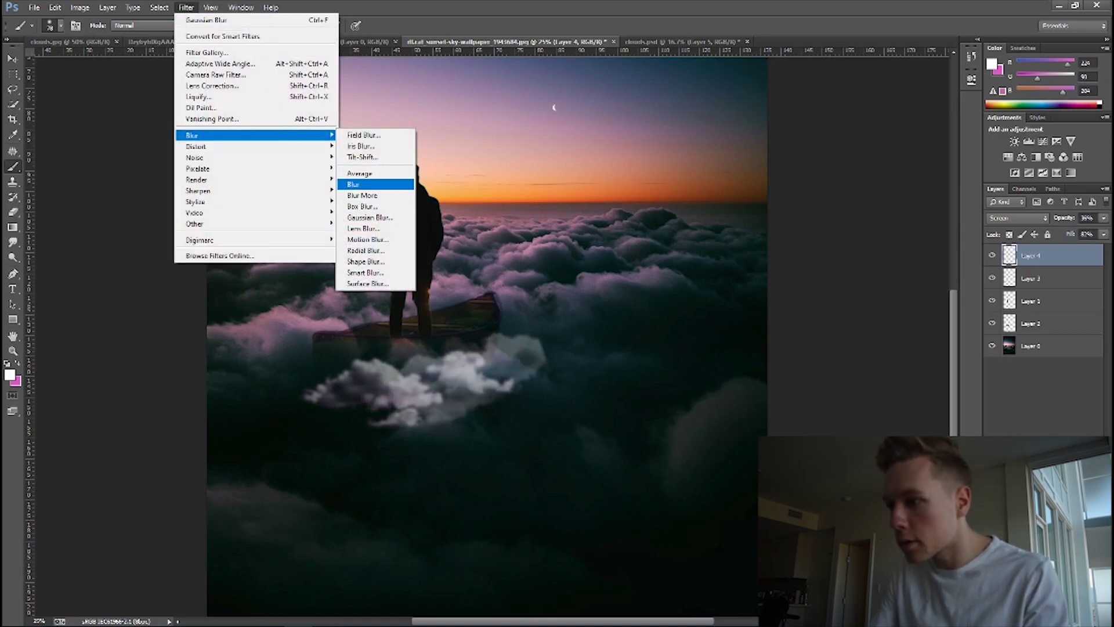
left_click(370, 217)
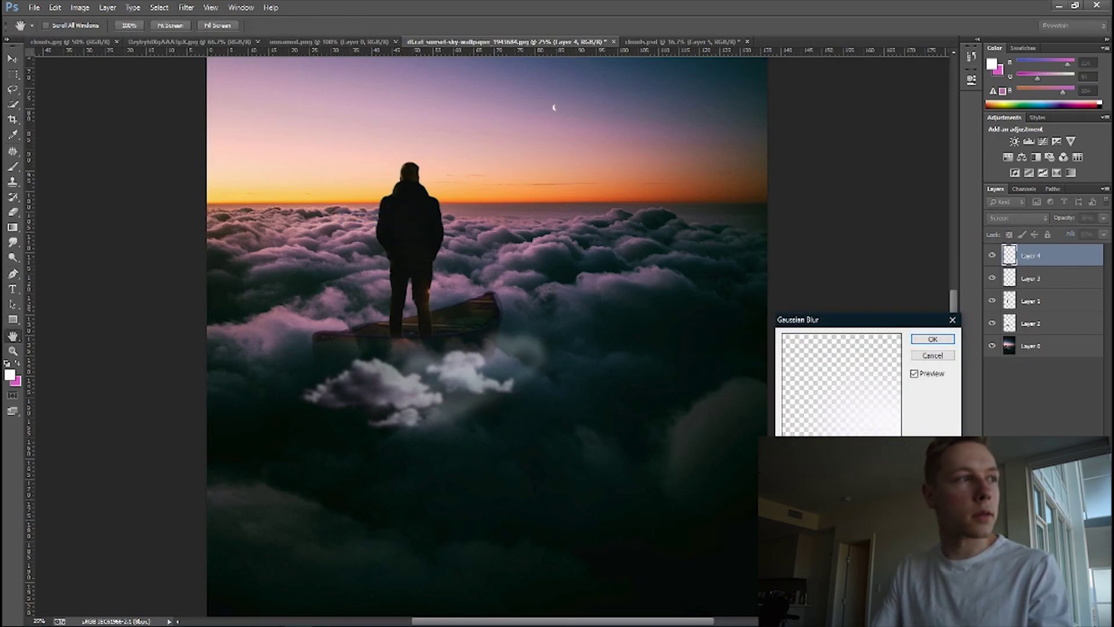
left_click(932, 339)
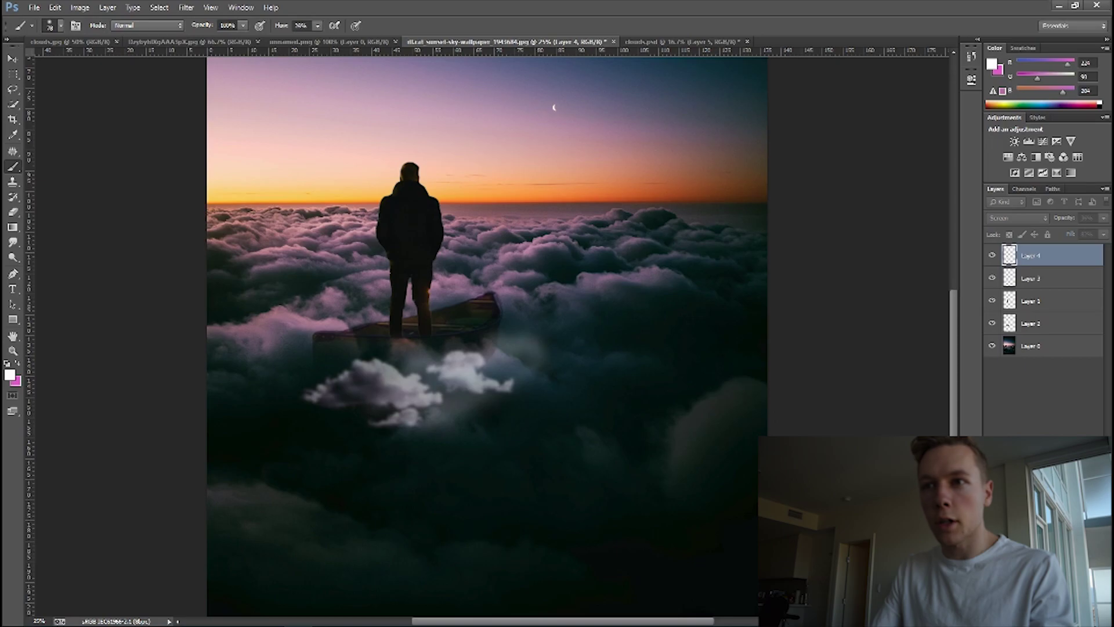
Step: Tint the Layer 4 cloud's shadows toward magenta with Color Balance, setting the magenta-green level to -30
left_click(210, 7)
mouse_move(187, 7)
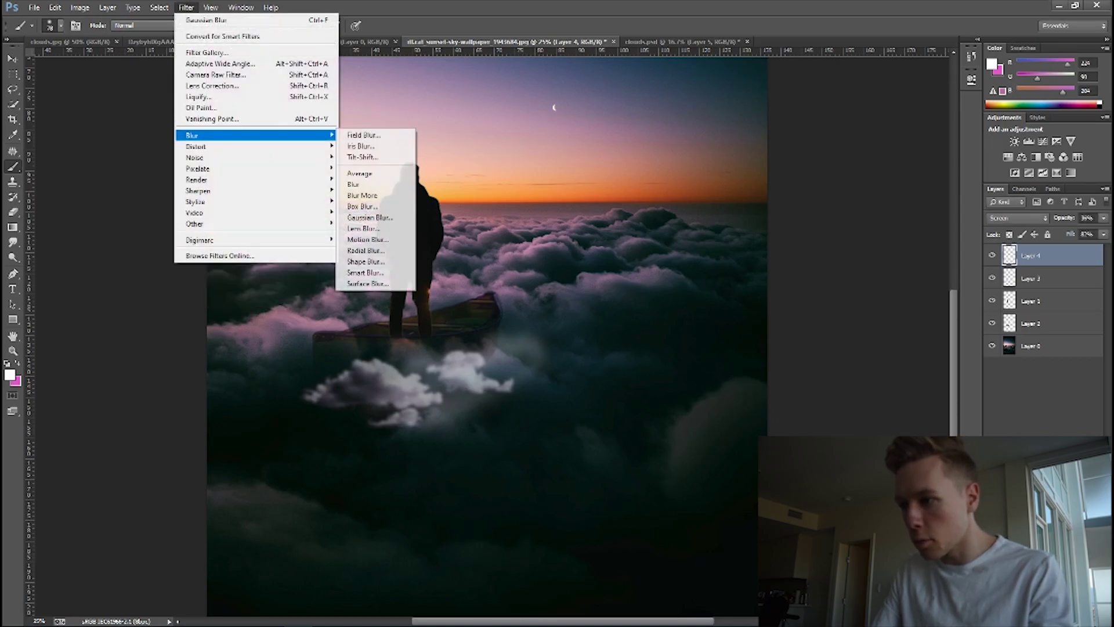
mouse_move(79, 8)
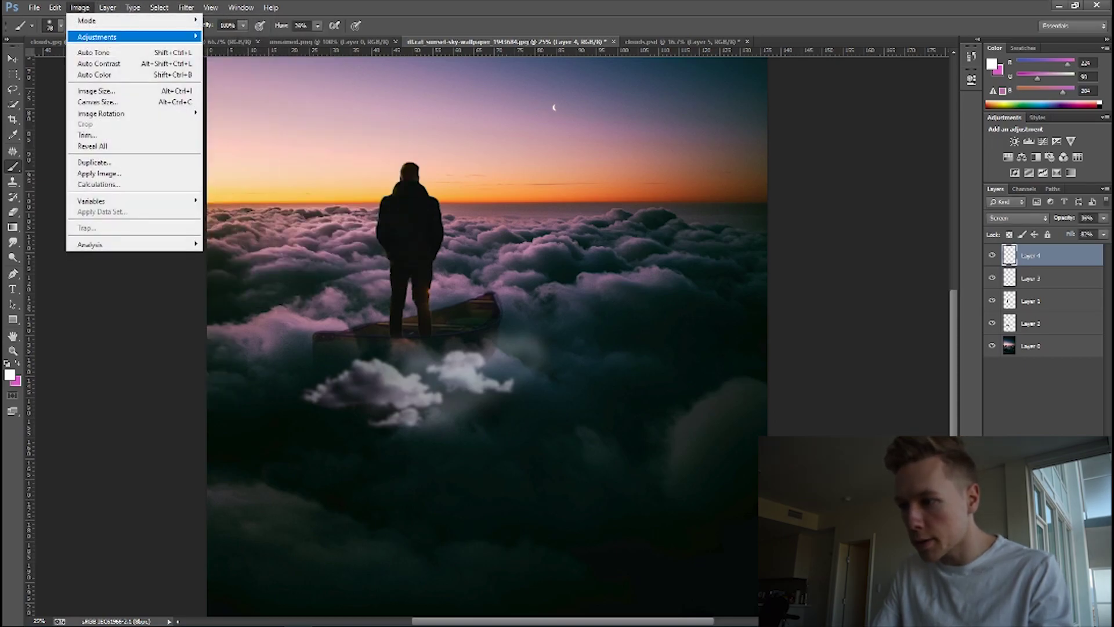
mouse_move(97, 36)
left_click(244, 108)
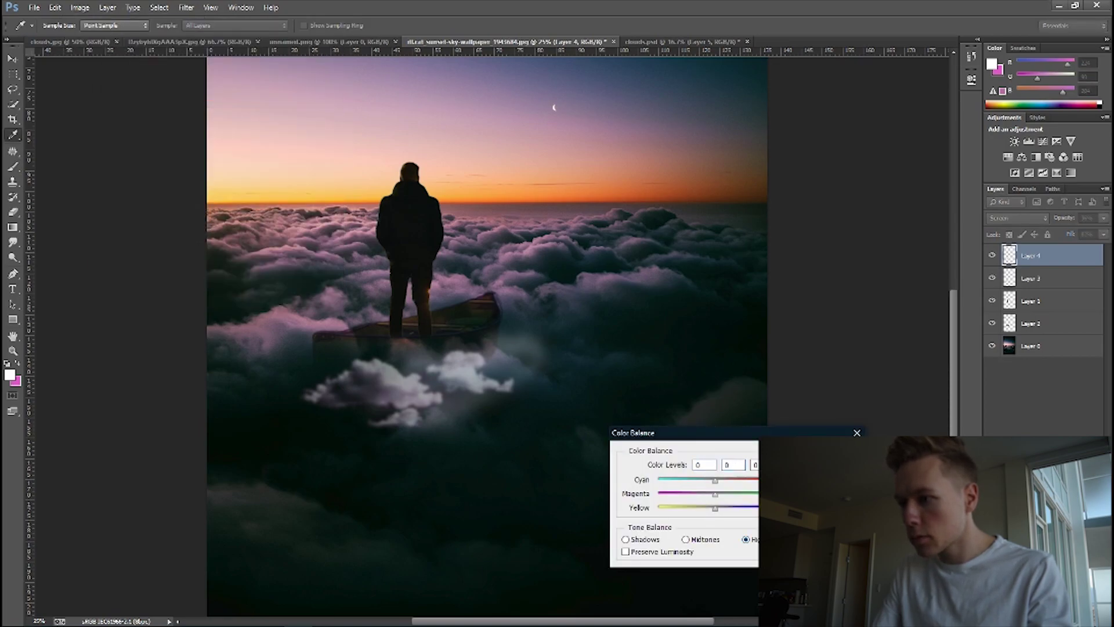
left_click(626, 540)
mouse_move(715, 495)
left_mouse_down()
mouse_move(679, 495)
mouse_move(698, 495)
left_mouse_up()
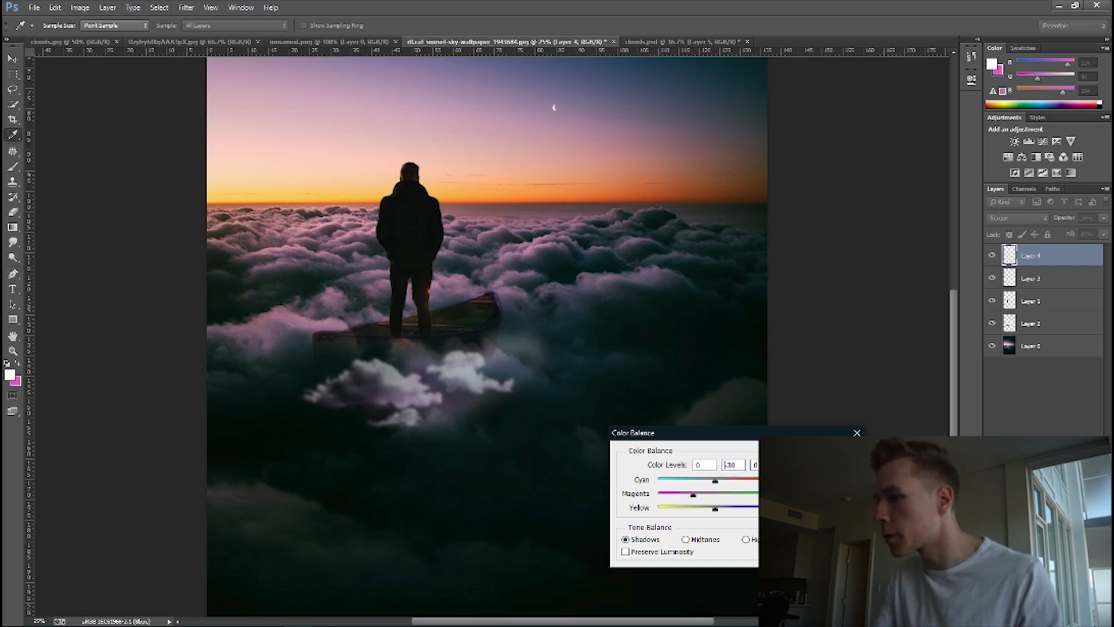
key("Return")
scroll(487, 337, "up", 2)
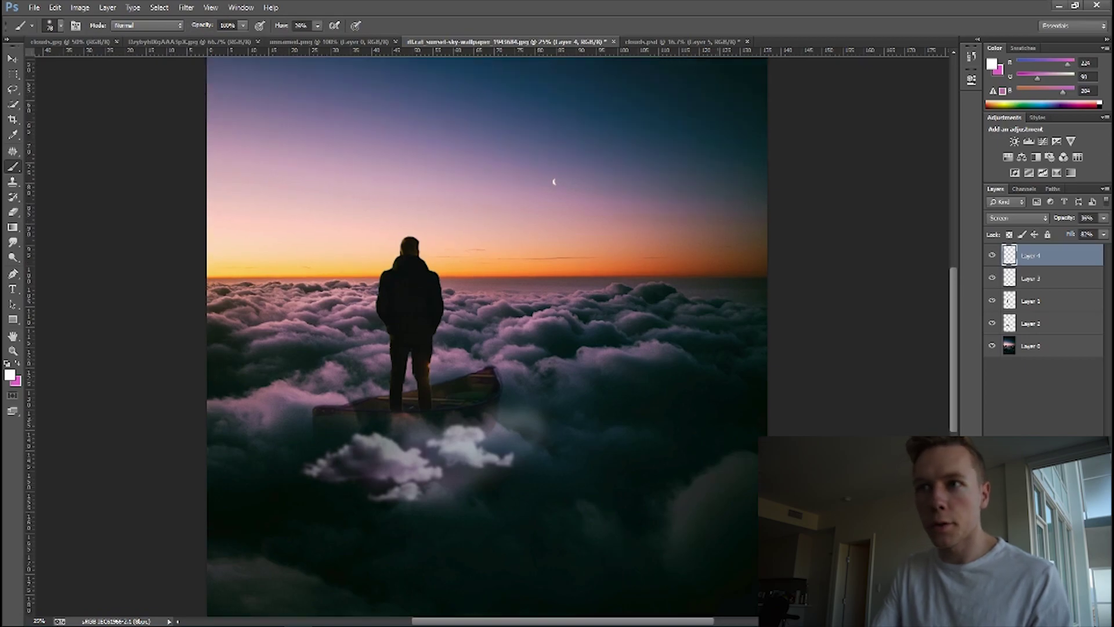
Step: Apply a stronger Gaussian Blur to the clouds on Layer 3 beneath the canoe
left_click(1032, 279)
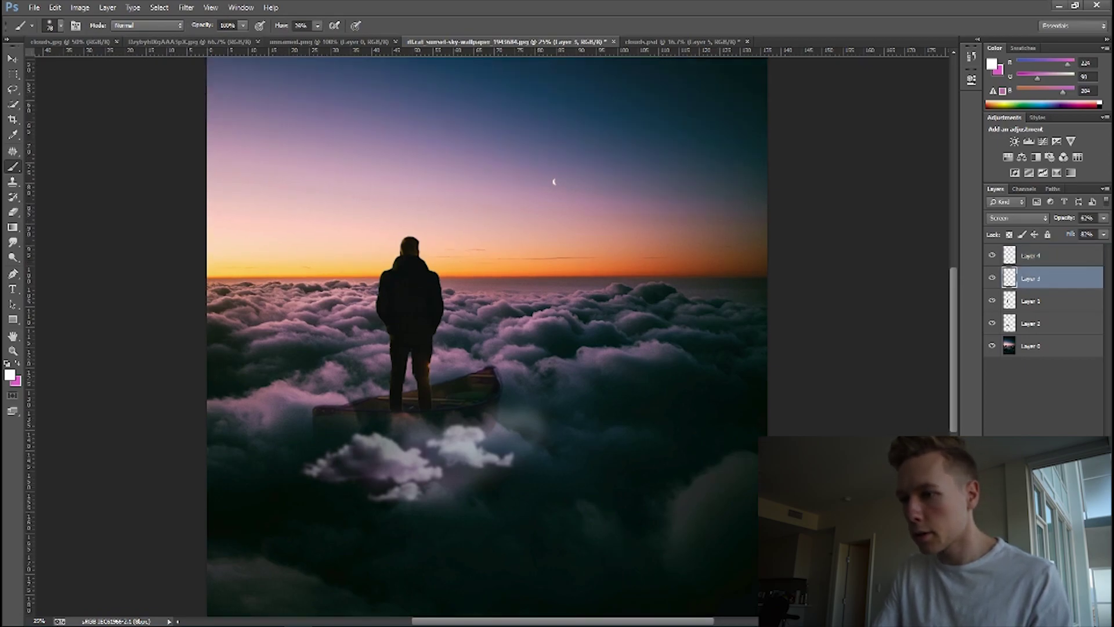
left_click(185, 7)
mouse_move(244, 135)
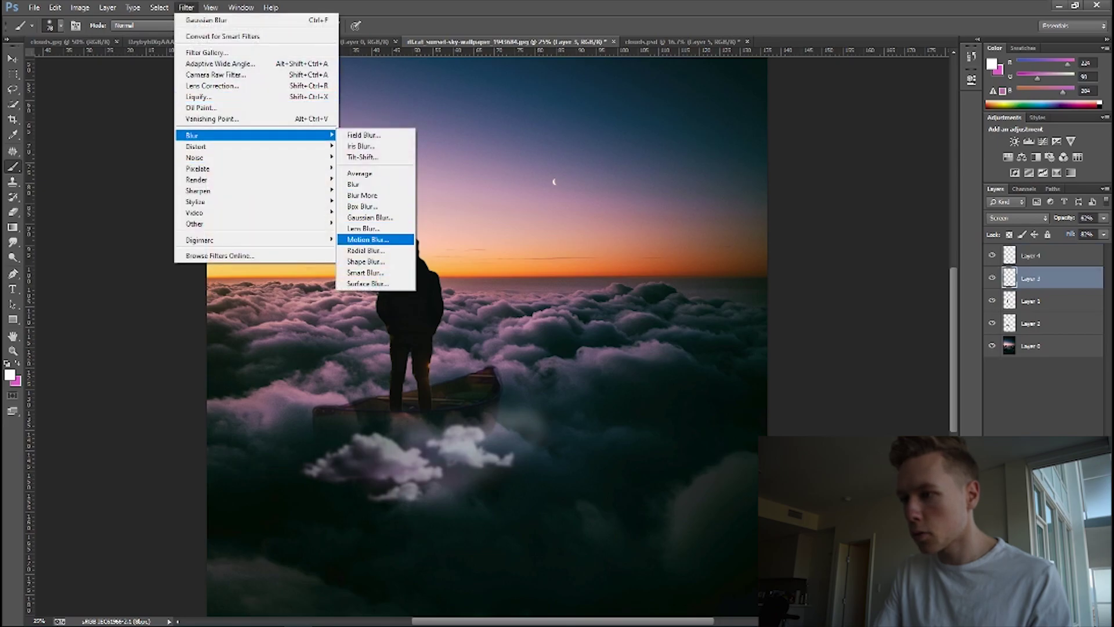
left_click(369, 217)
left_click_drag(856, 492, 827, 492)
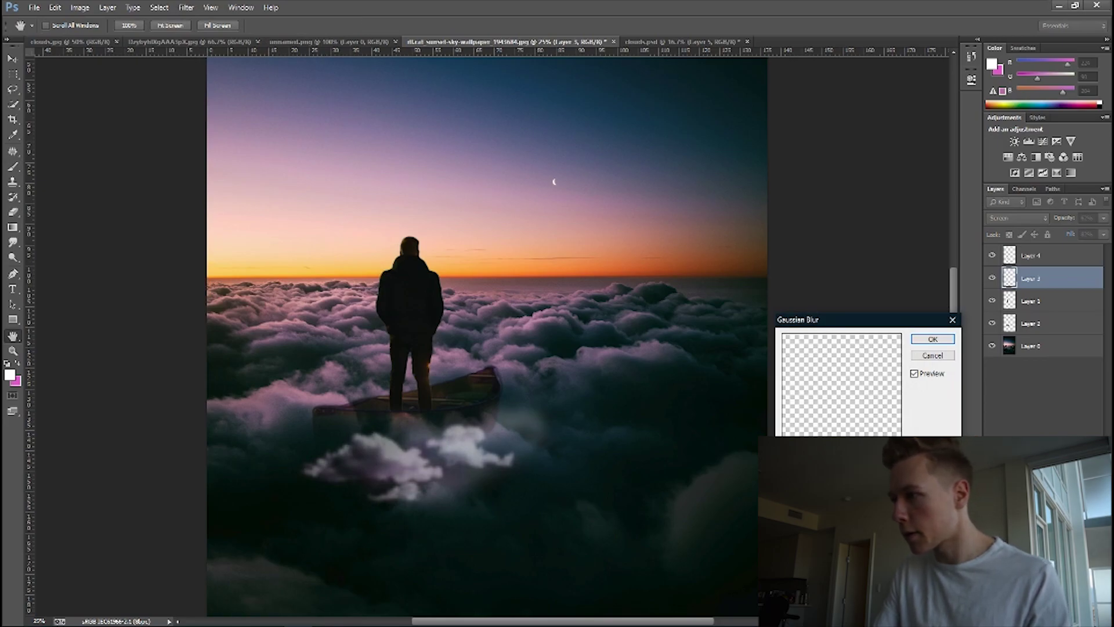
left_click_drag(827, 492, 834, 492)
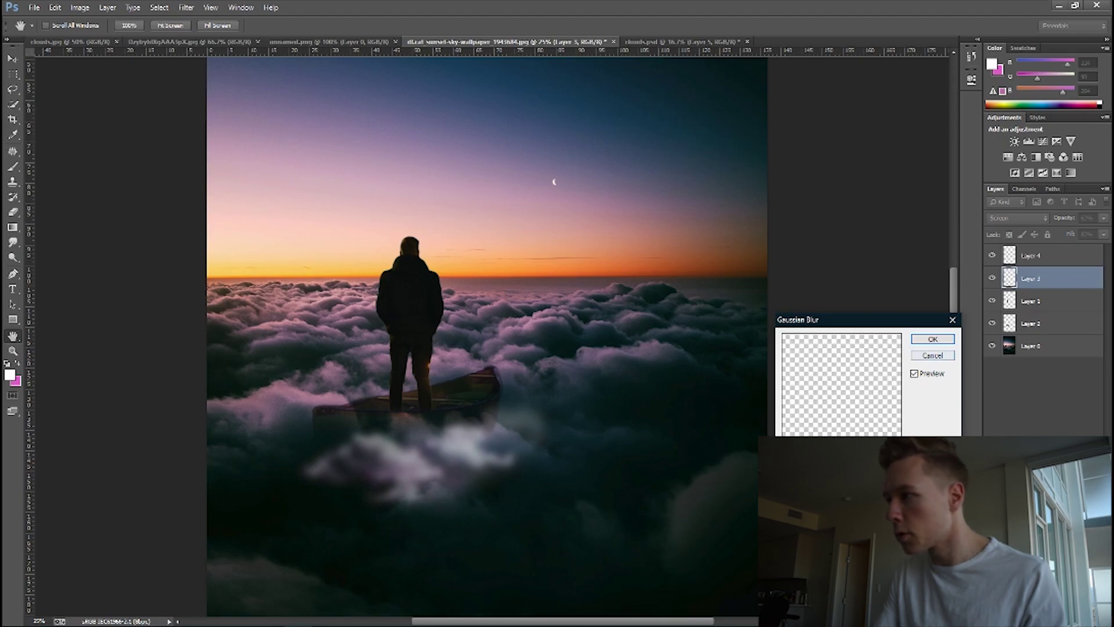
left_click(933, 340)
Step: Reduce Layer 3's opacity to 49% and its fill to 63%
left_click(1103, 218)
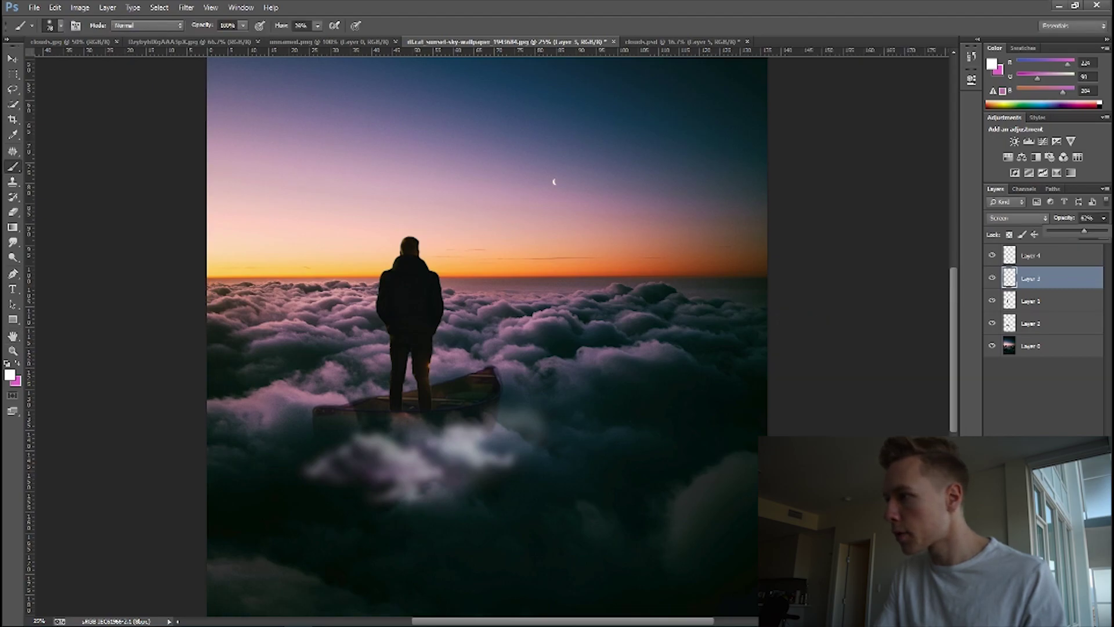
left_click_drag(1084, 230, 1074, 231)
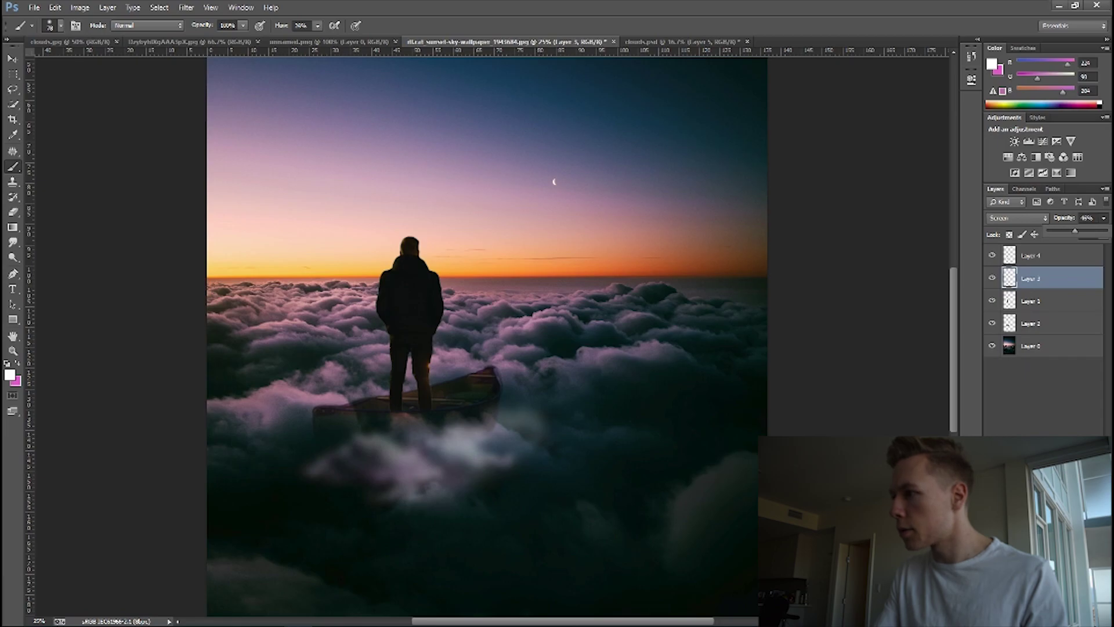
left_click(1104, 219)
left_click(1104, 234)
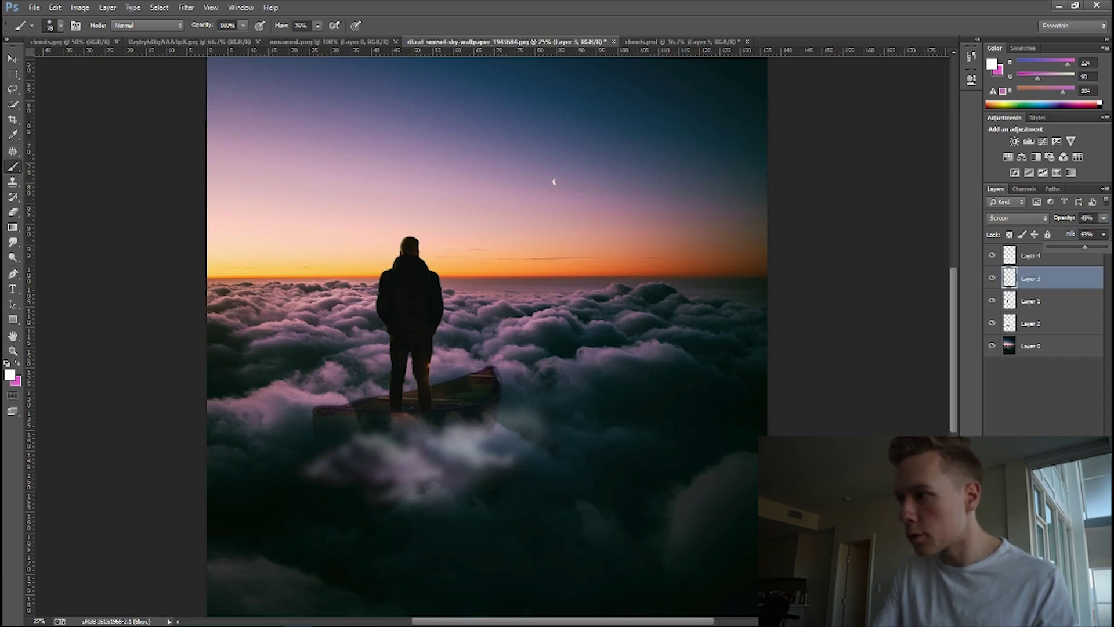
left_click_drag(1106, 247, 1084, 247)
left_click(1104, 235)
Step: Lower Layer 4's fill to 67% and toggle the cloud layers' visibility to compare the blend
left_click(1045, 255)
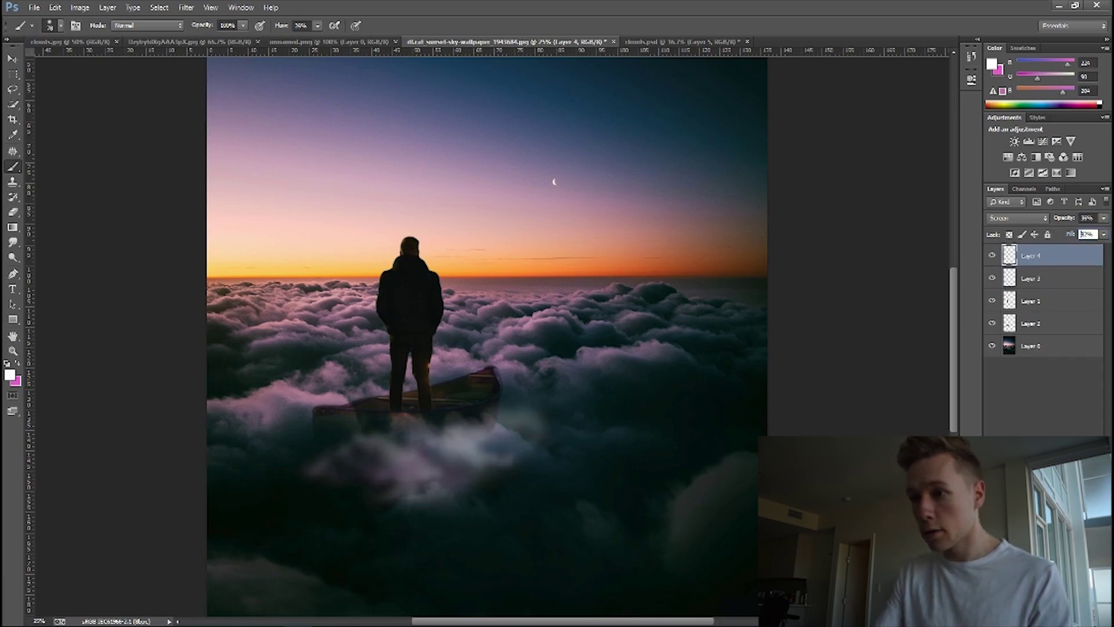
left_click(1103, 235)
left_click(1103, 234)
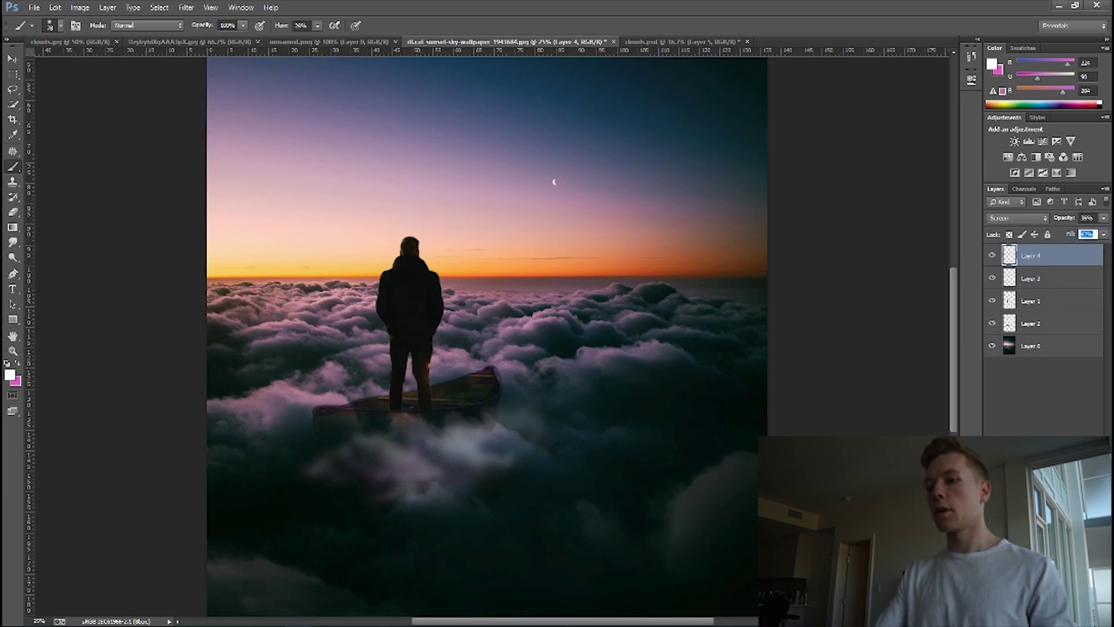
left_click(992, 278)
left_click(992, 278)
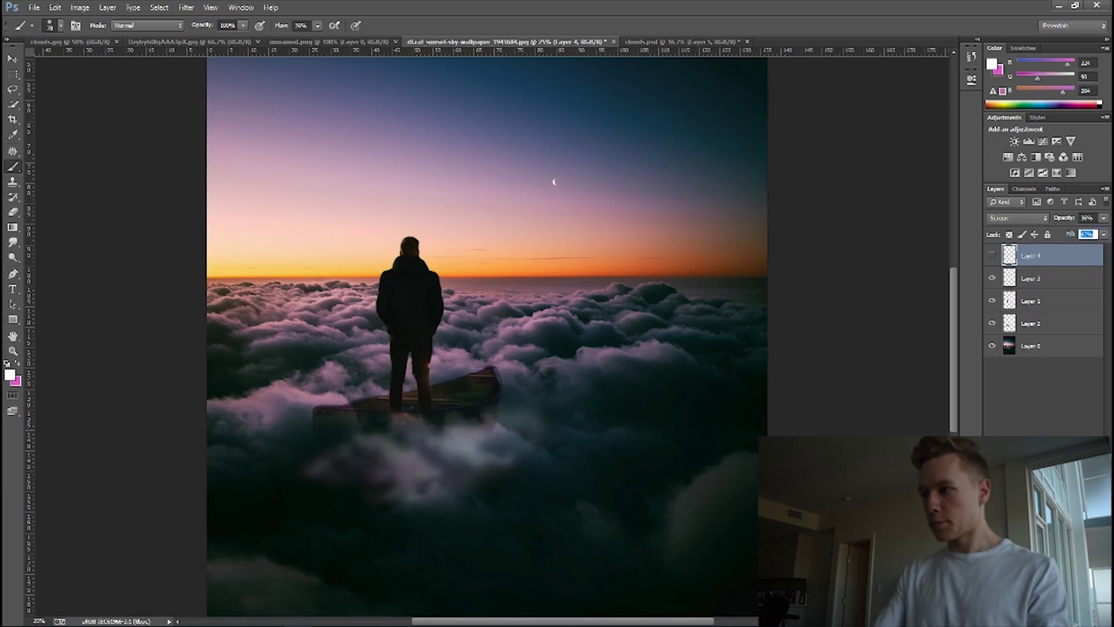
left_click(992, 278)
left_click(992, 255)
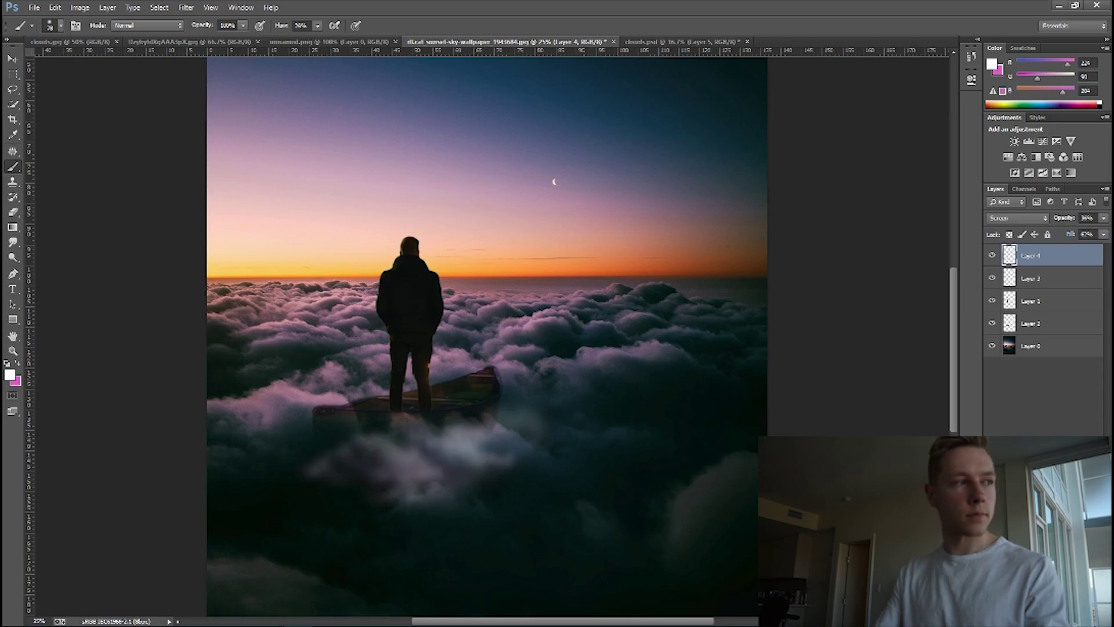
key("ctrl+t")
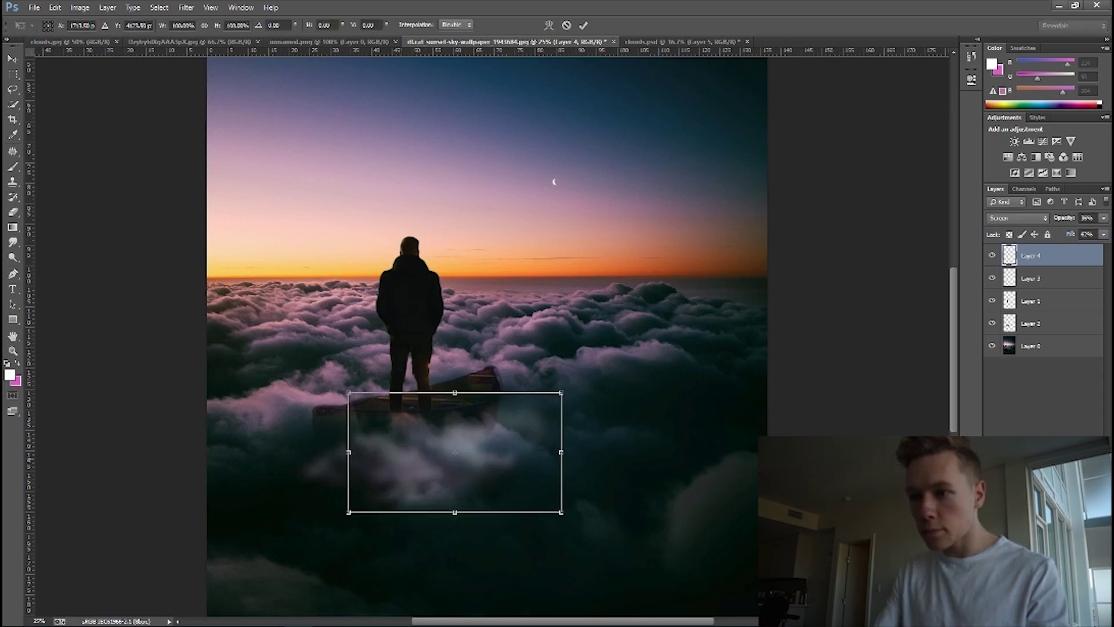
key("Return")
key("b")
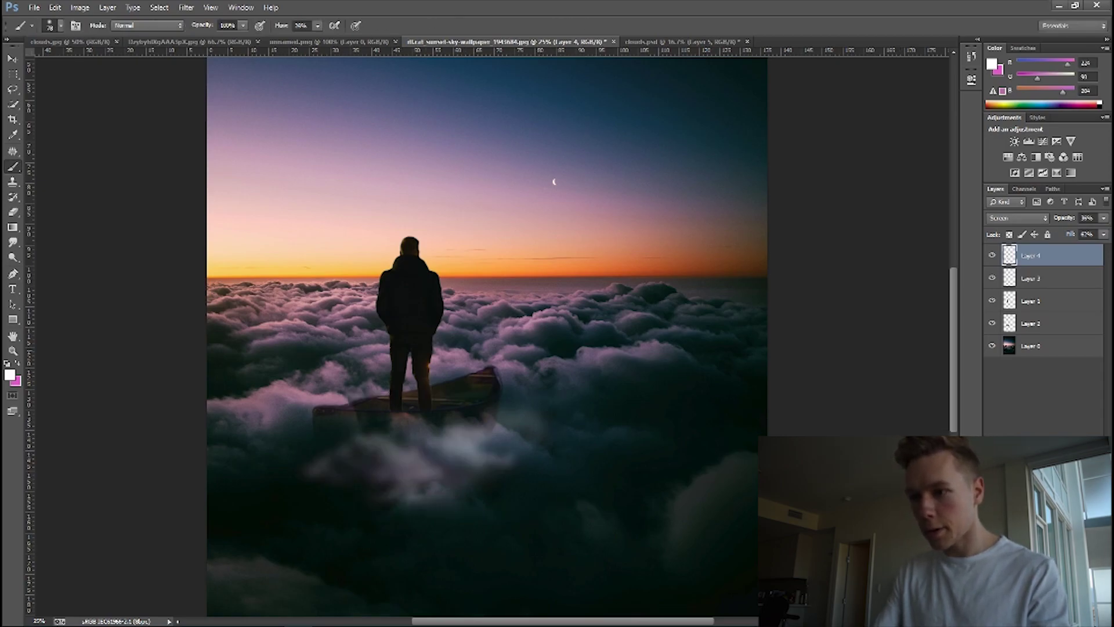
Step: Shift the Layer 3 cloud left beneath the canoe and rotate it by 0.48 degrees
key("alt+bracketleft")
key("ctrl+t")
left_click_drag(396, 430, 357, 425)
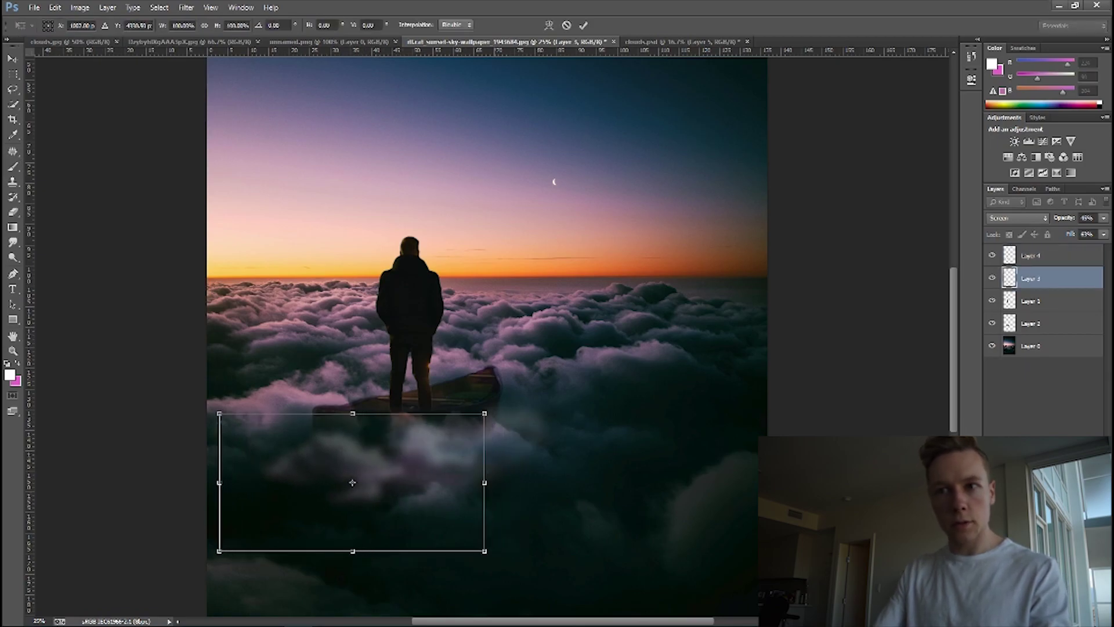
left_click_drag(580, 347, 593, 345)
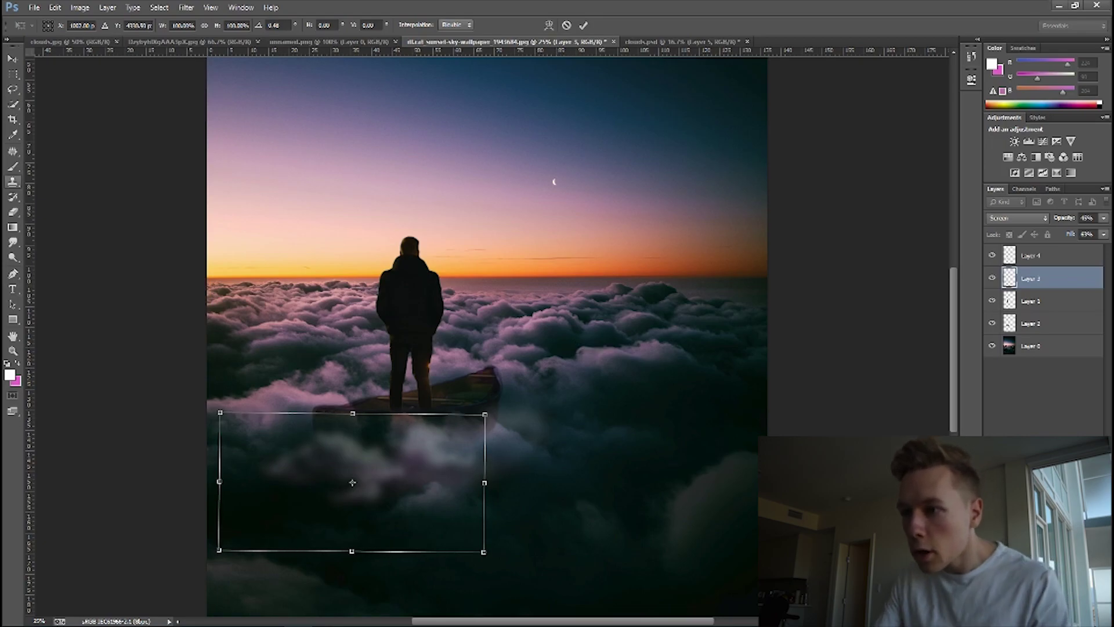
key("b")
key("Return")
scroll(487, 331, "down", 3)
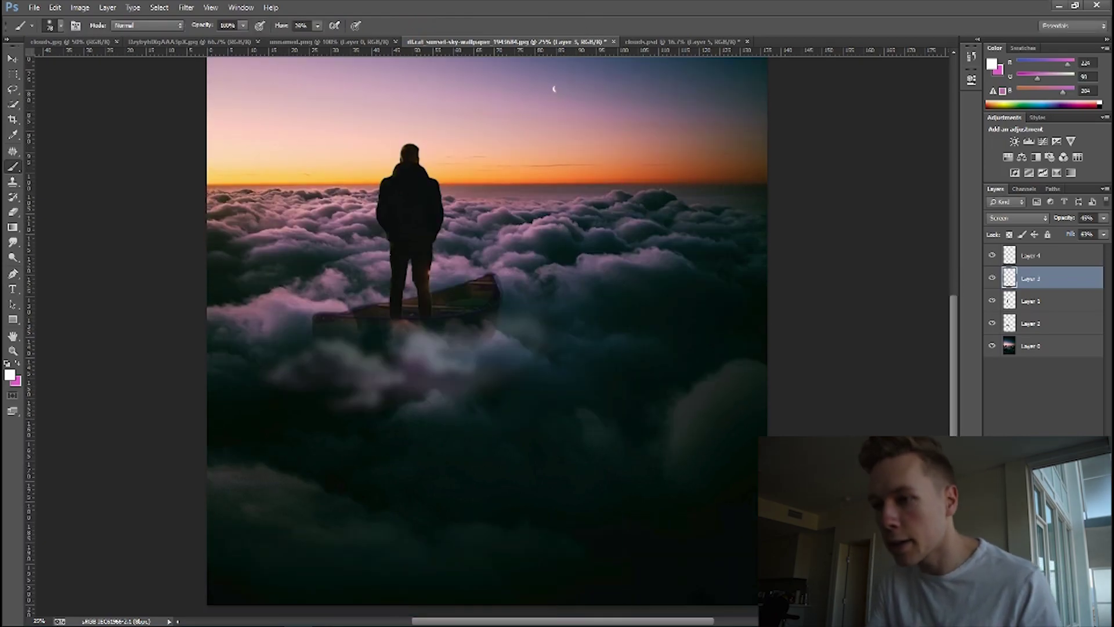
scroll(488, 331, "up", 2)
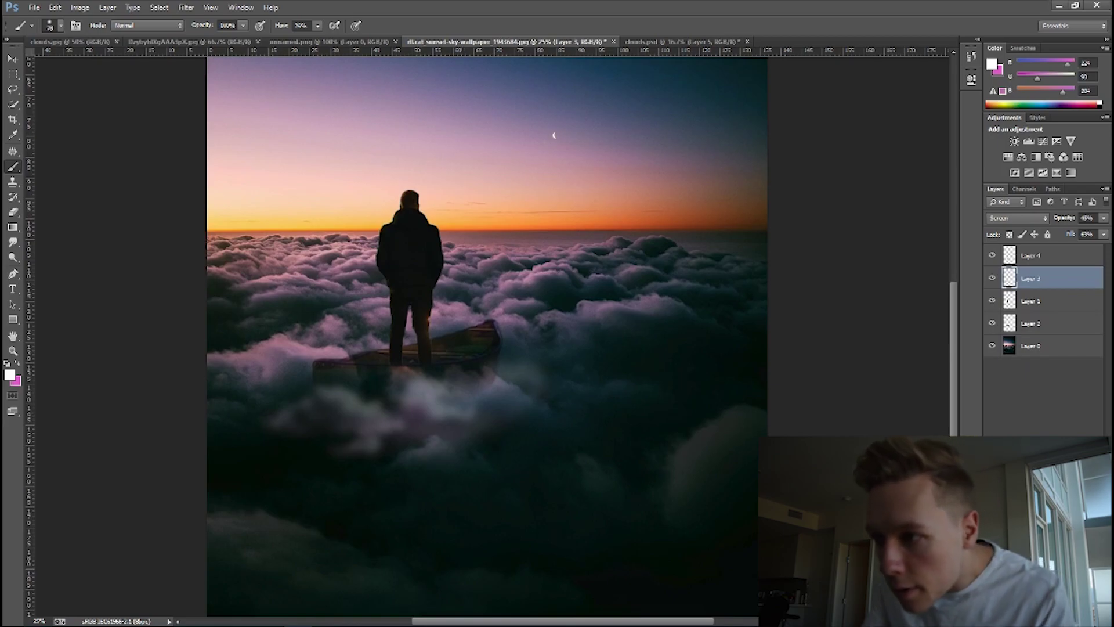
Step: Select Layer 2 and examine how the clouds blend with the canoe, both up close and in the full composition
left_click(1030, 323)
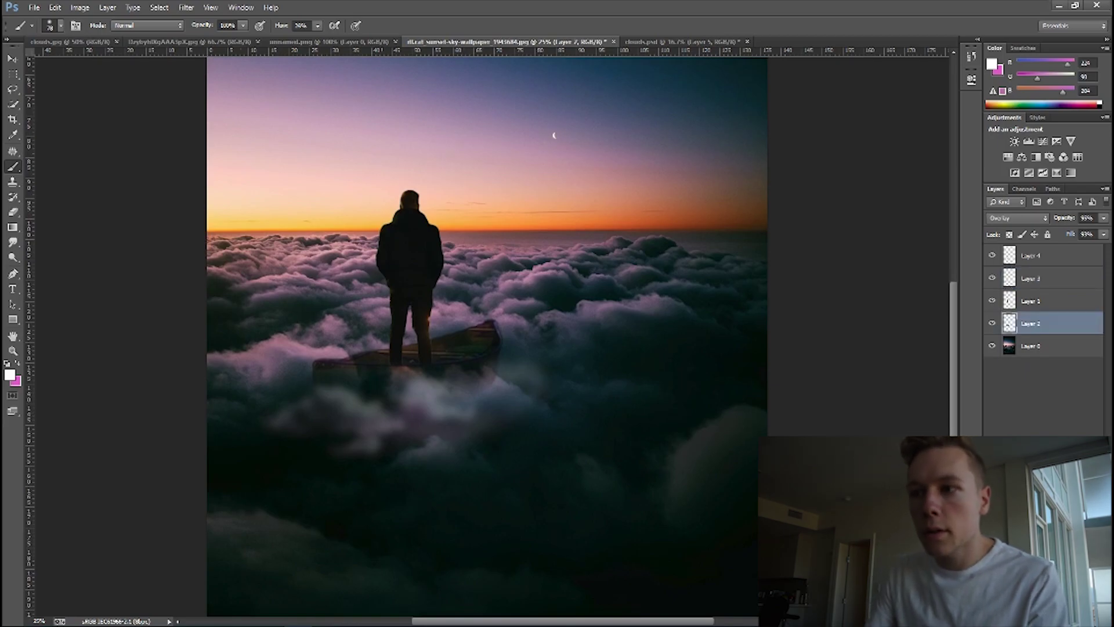
key("g")
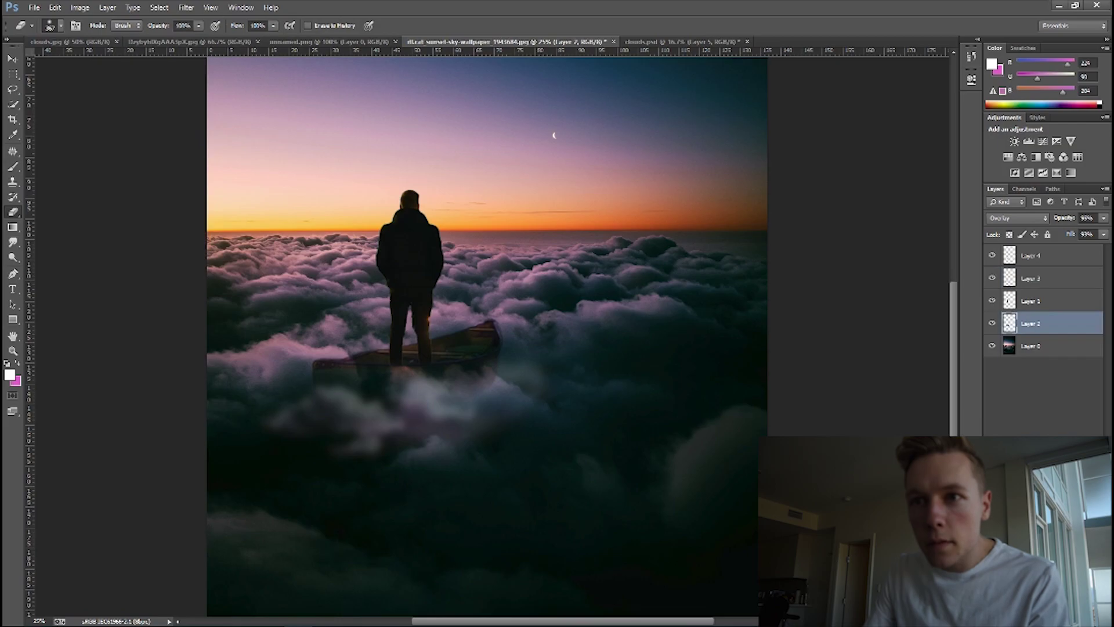
key("z")
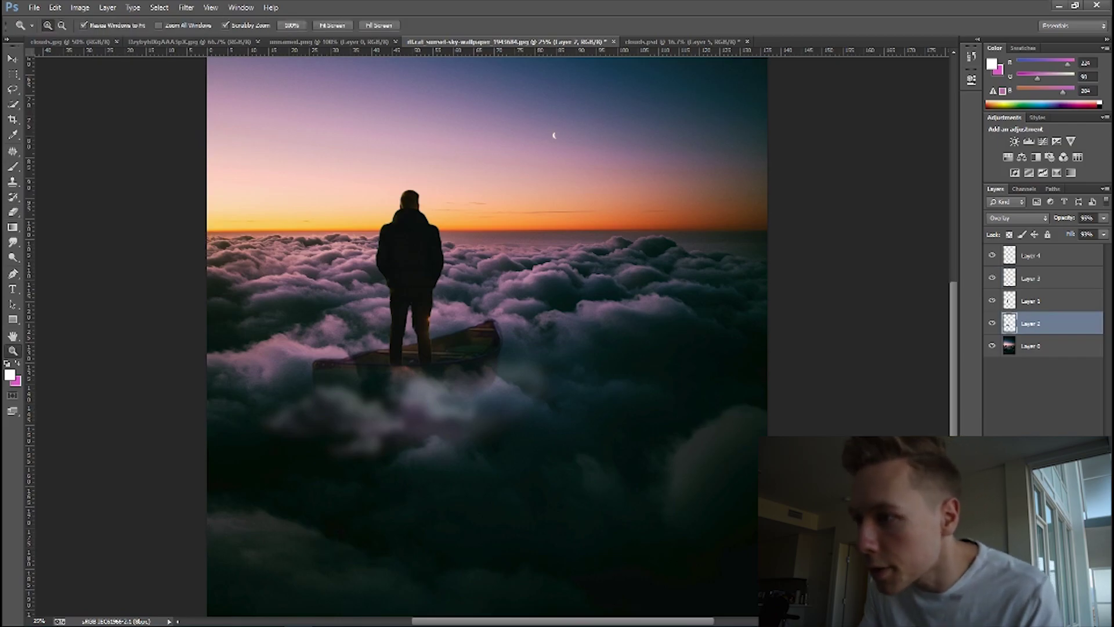
left_click(455, 387)
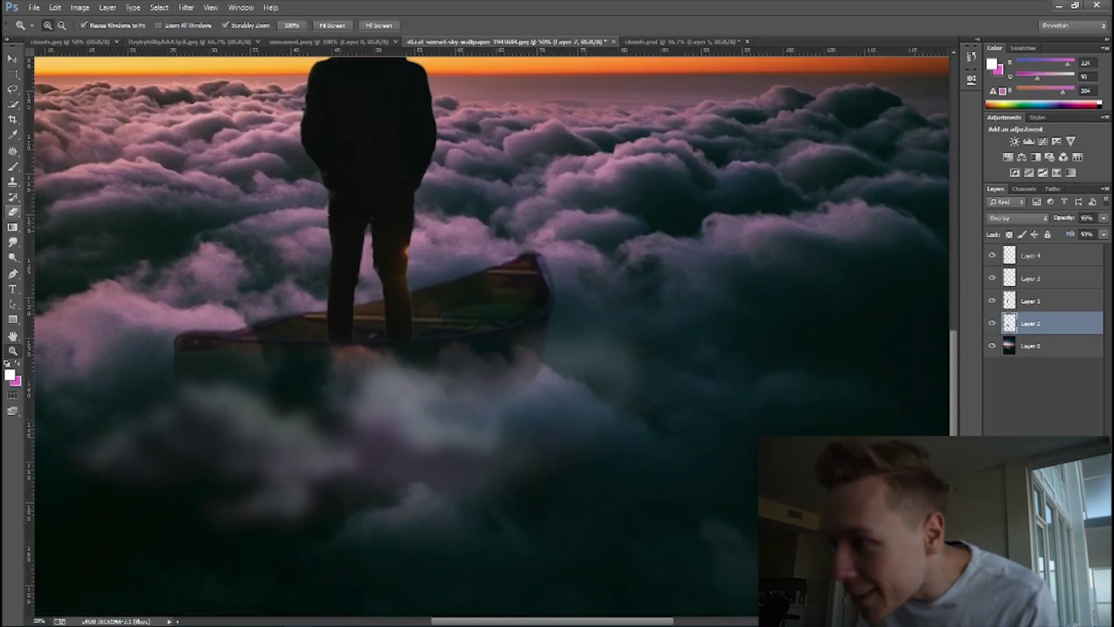
key("e")
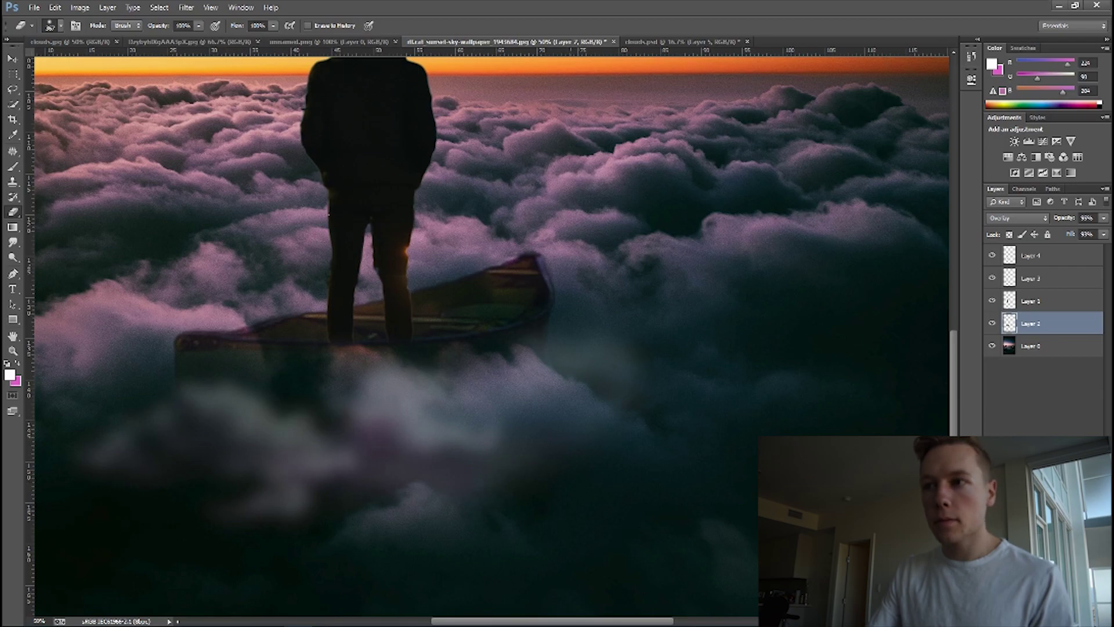
scroll(490, 335, "down", 3)
scroll(490, 335, "up", 4)
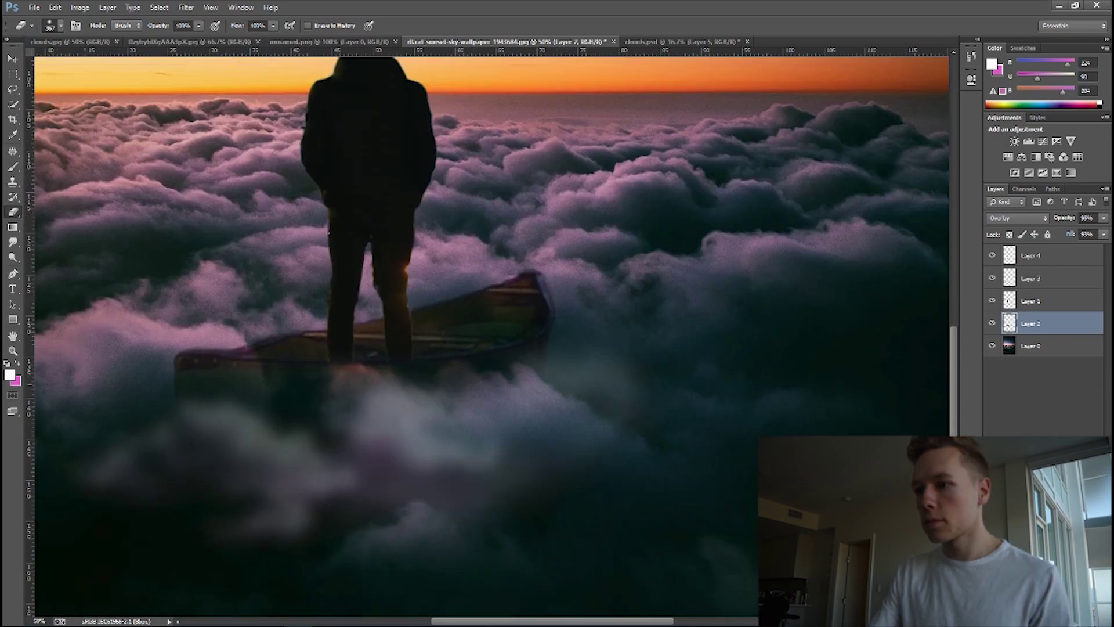
key("z")
left_click(174, 183, "alt")
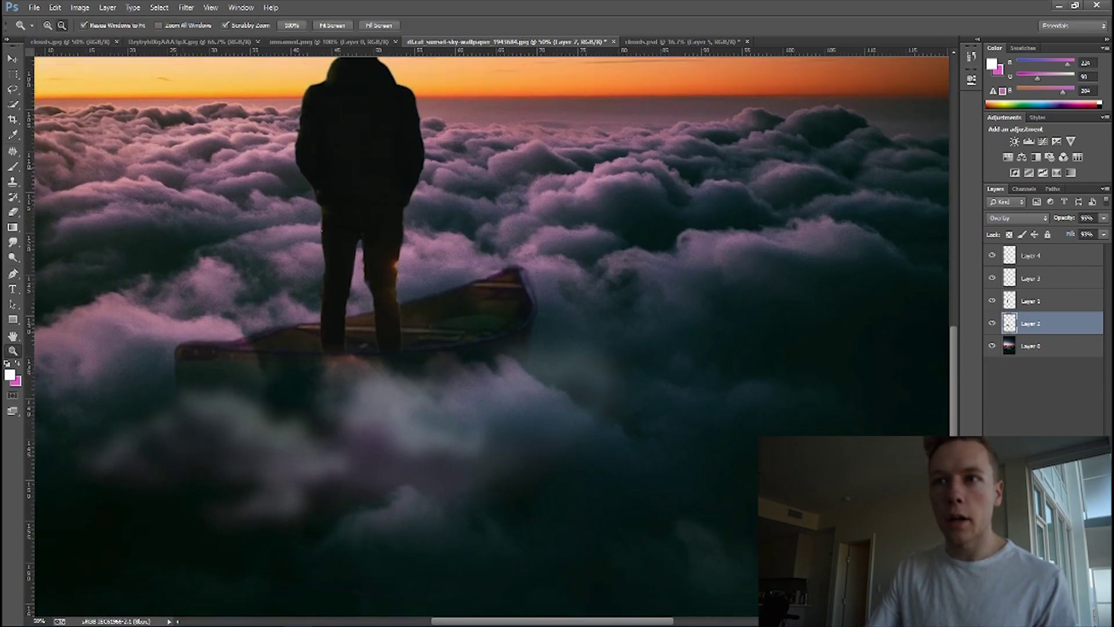
left_click(174, 183, "alt")
left_click(174, 182, "alt")
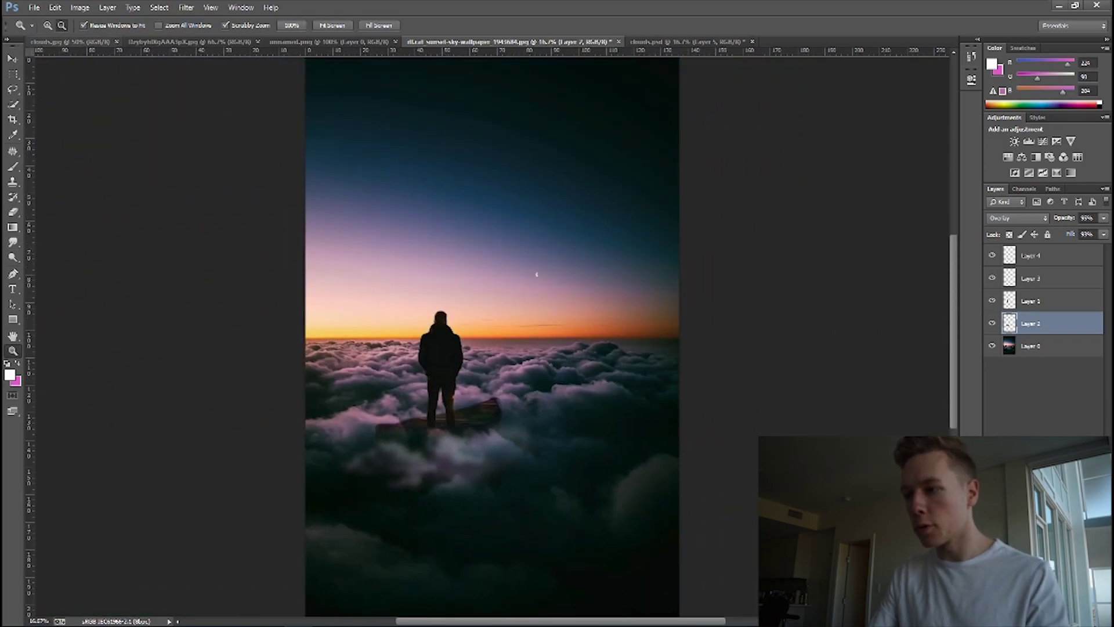
Step: Switch to the full moon image and select its entire canvas for copying
left_click(71, 41)
left_click(189, 42)
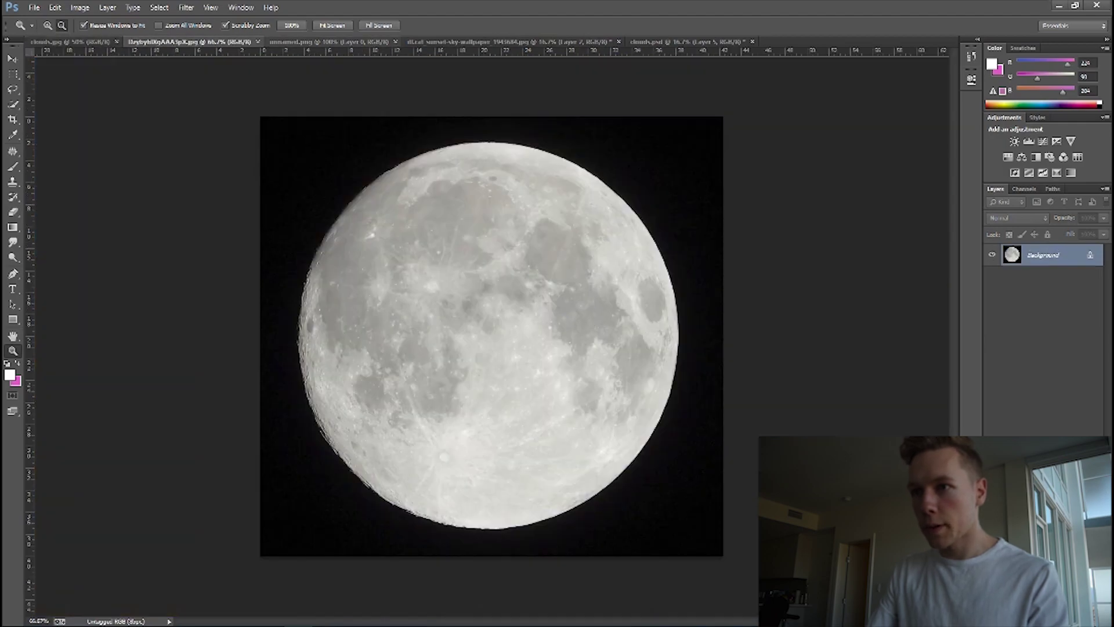
left_click(13, 74)
left_click_drag(260, 116, 722, 404)
key("ctrl+d")
key("ctrl+a")
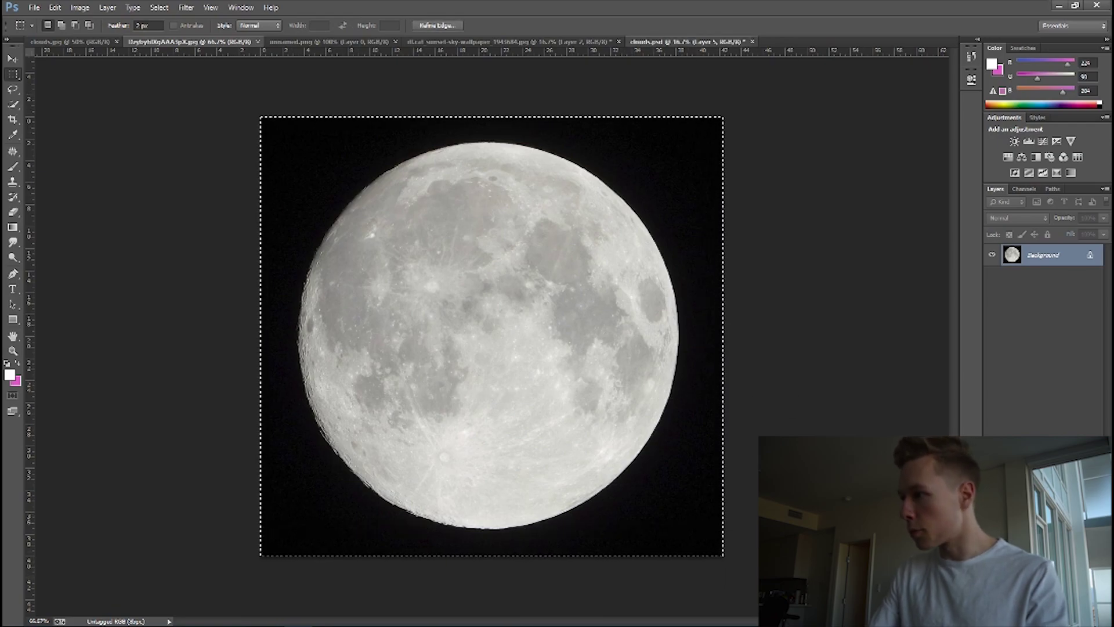
Step: Return to the canoe composite and paste the moon as a new layer above Layer 4
left_click(687, 42)
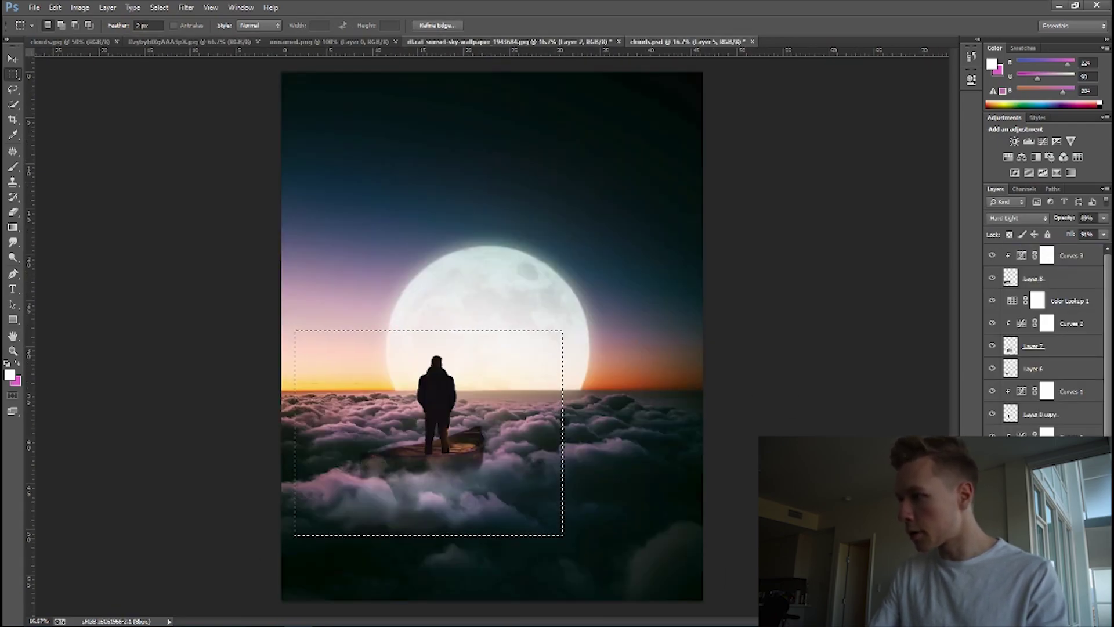
left_click(511, 42)
key("v")
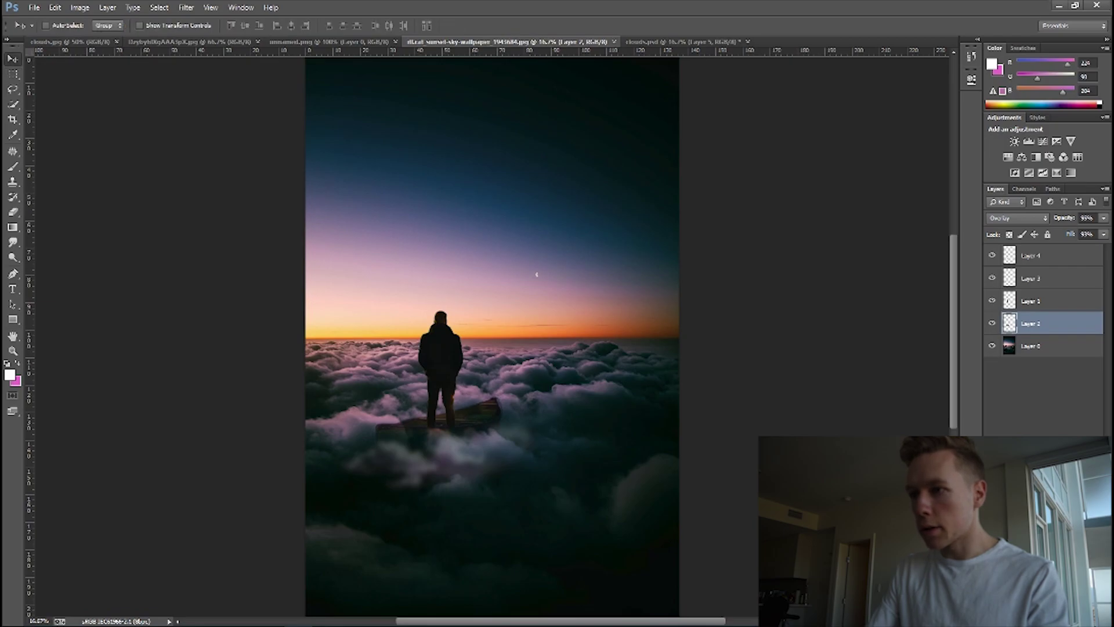
left_click(1032, 255)
key("ctrl+v")
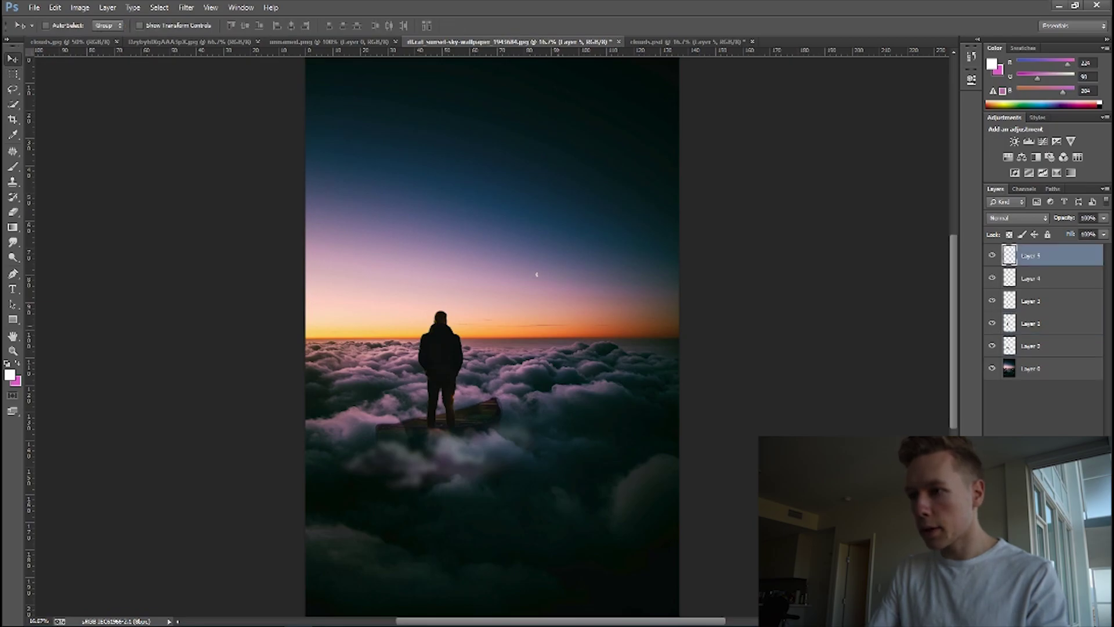
Step: Enlarge the pasted moon with Free Transform and place it over the horizon behind the man's position
key("ctrl+t")
left_click_drag(531, 302, 451, 195)
left_click_drag(465, 285, 673, 482)
left_click_drag(596, 381, 574, 320)
left_click_drag(652, 423, 576, 343)
left_click_drag(489, 280, 522, 345)
left_click_drag(603, 406, 615, 416)
left_click_drag(571, 374, 590, 349)
left_click(13, 166)
key("Return")
Step: Nudge the moon slightly left and down with Free Transform and apply the transformation
key("ctrl+t")
mouse_move(542, 265)
left_mouse_down()
mouse_move(534, 194)
mouse_move(544, 257)
mouse_move(535, 280)
mouse_move(543, 272)
left_mouse_up()
key("Left")
key("Down")
key("Left")
key("Down")
key("Left")
key("Down")
left_click(13, 167)
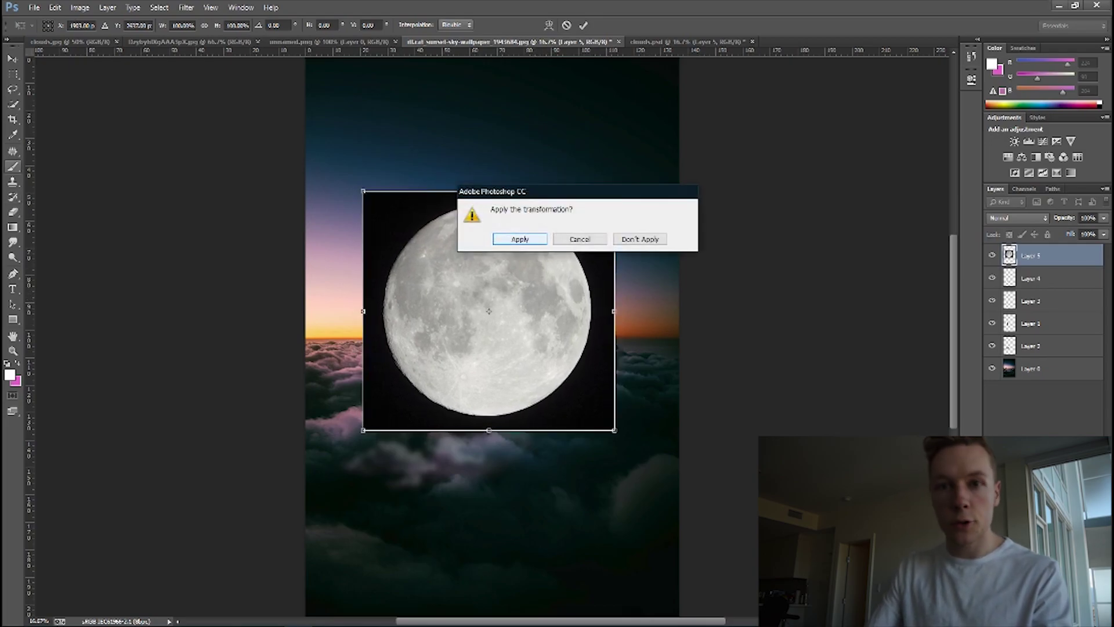
left_click(519, 239)
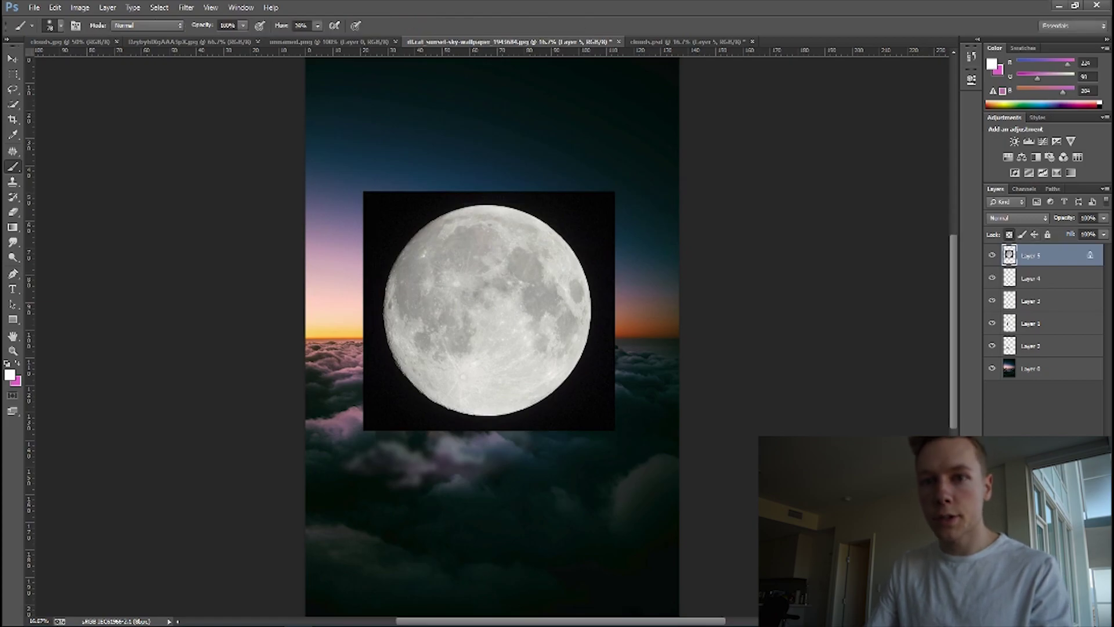
Step: Set the moon layer's blend mode to Screen, comparing it against Normal
left_click(1018, 217)
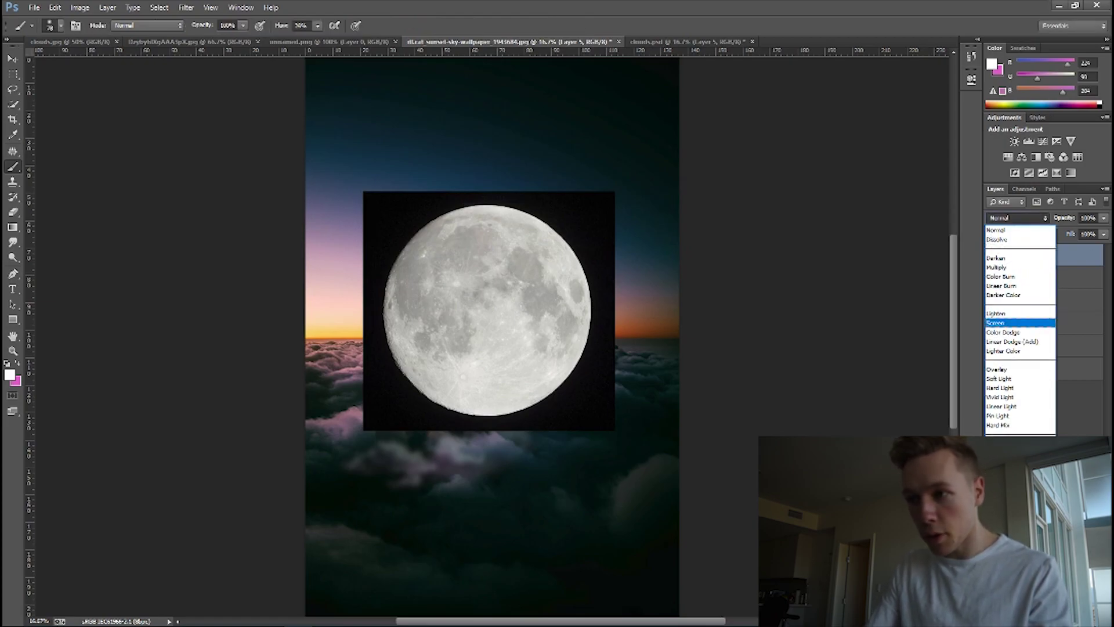
left_click(995, 322)
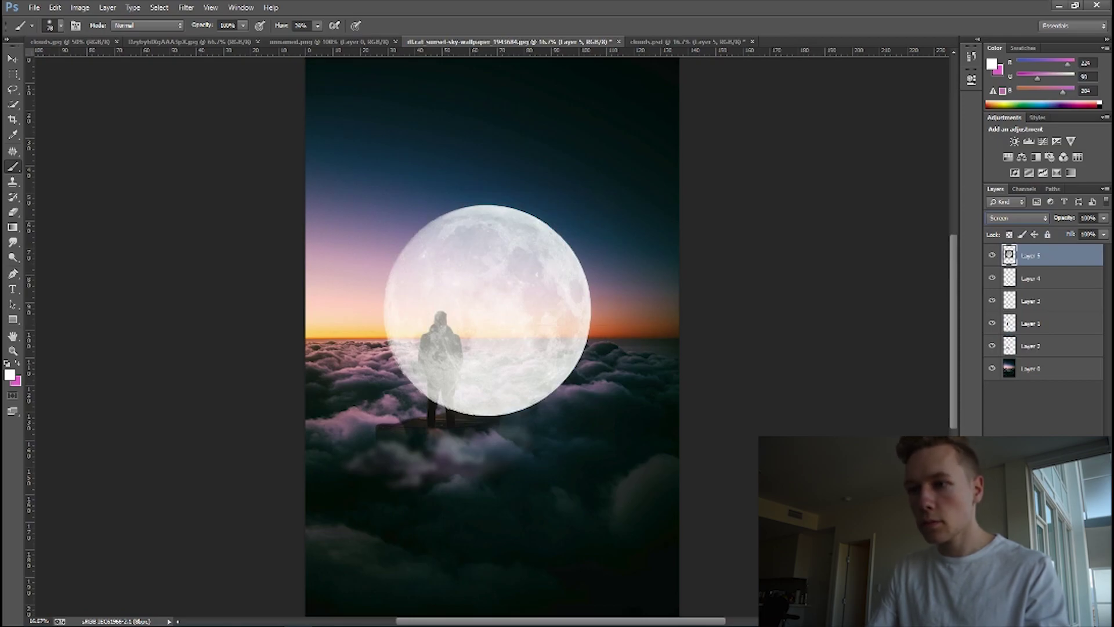
left_click(13, 350)
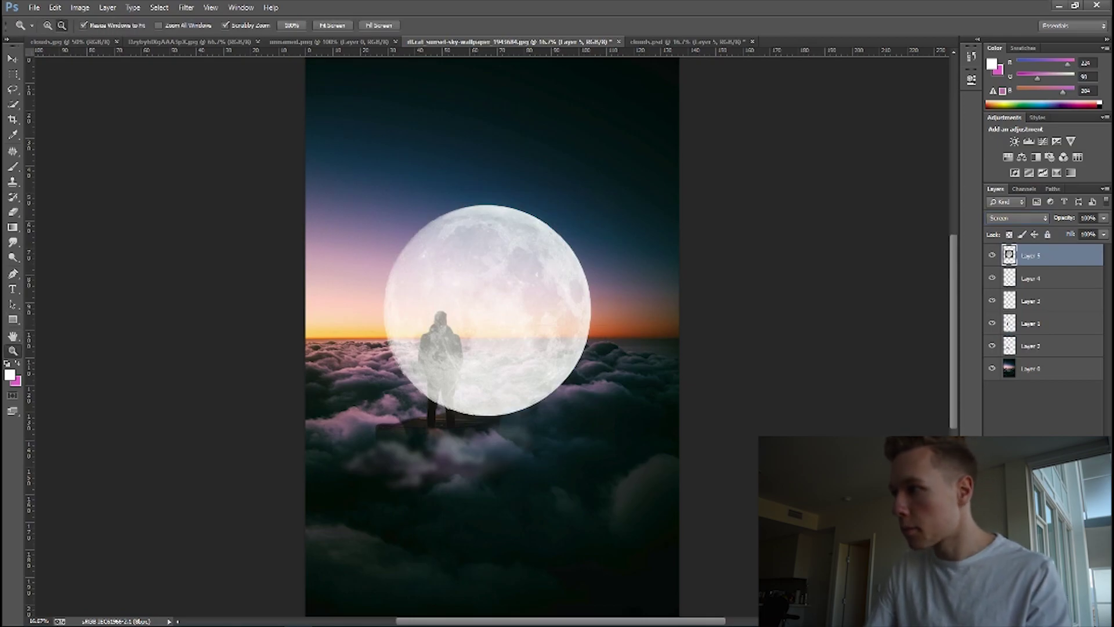
left_click(464, 308)
scroll(464, 307, "down", 2)
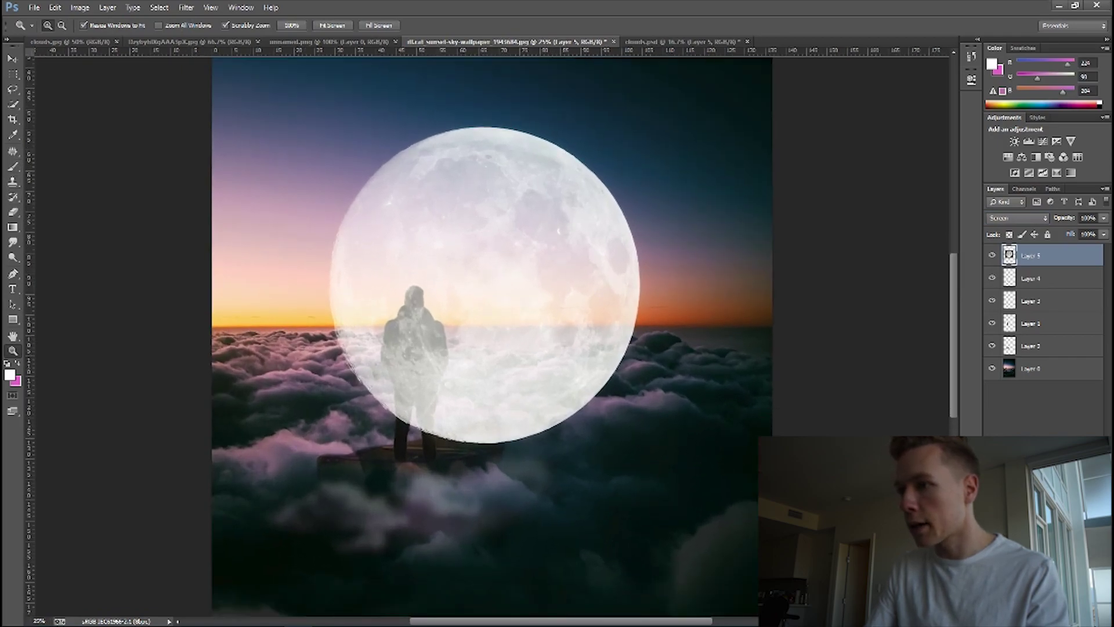
left_click(1018, 219)
left_click(1010, 230)
left_click(1017, 218)
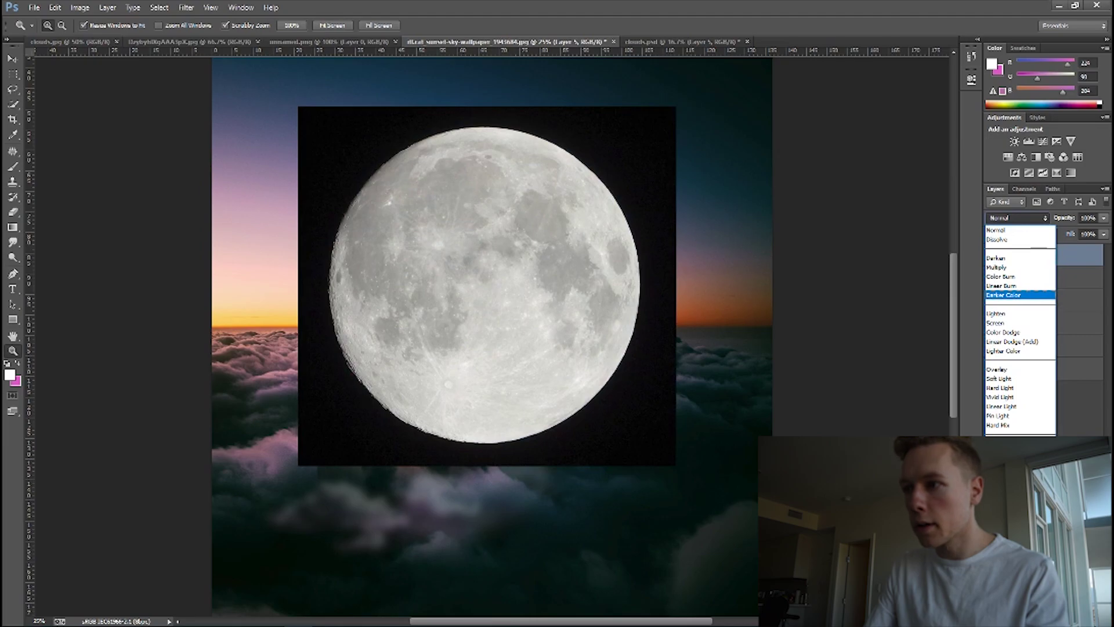
left_click(996, 323)
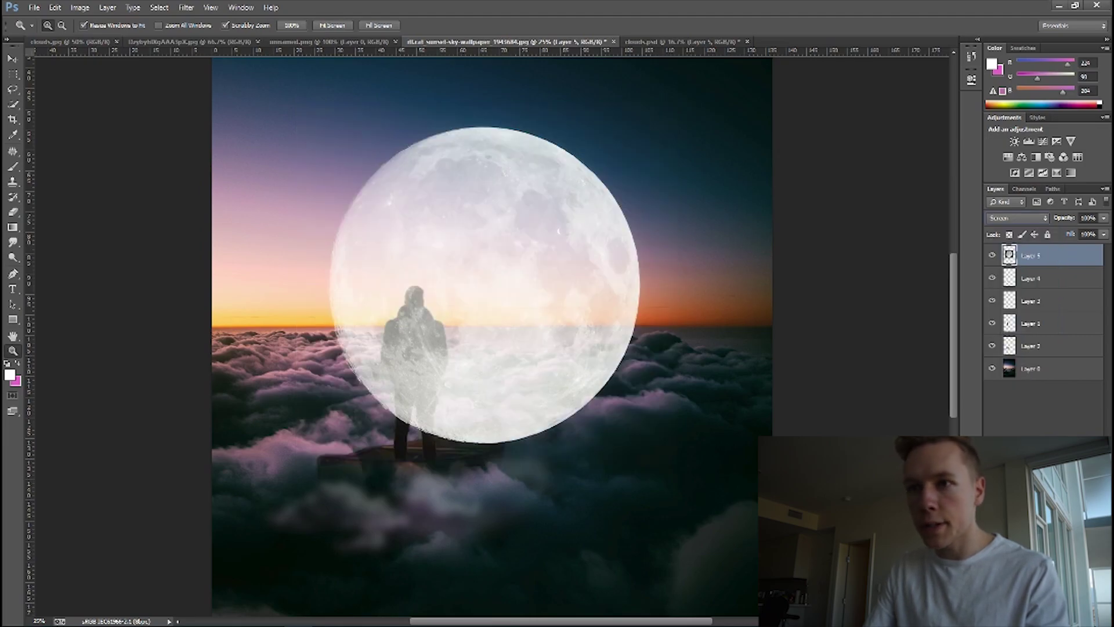
Step: Select the background Layer 0 and hide the Layer 5 moon to expose the small crescent in the sky
left_click(568, 208)
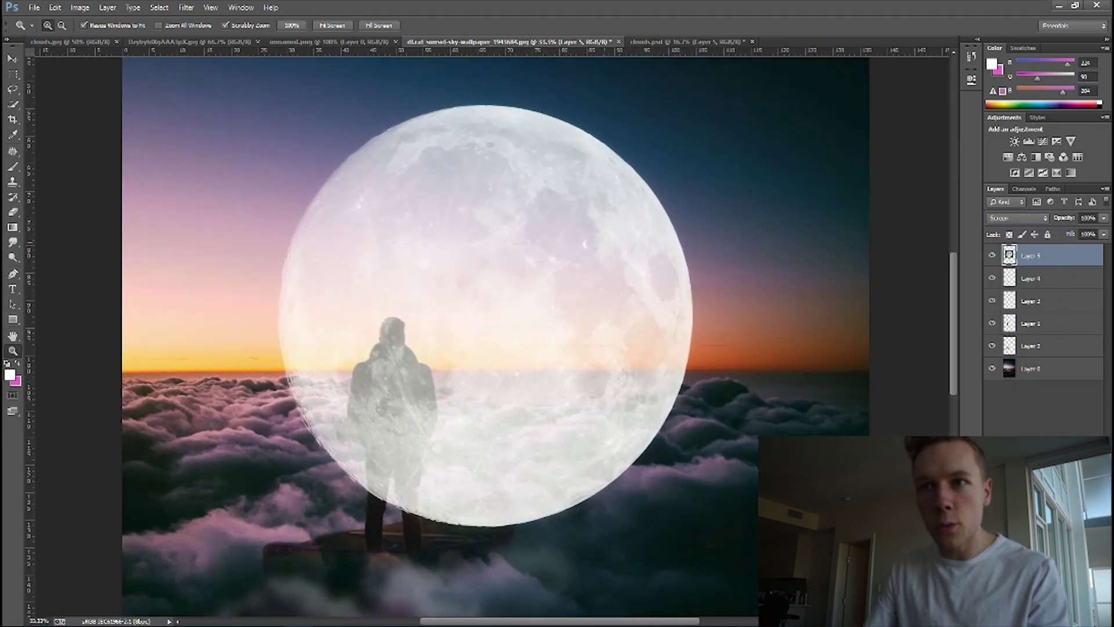
left_click(593, 243)
left_click(607, 261)
left_click(1031, 368)
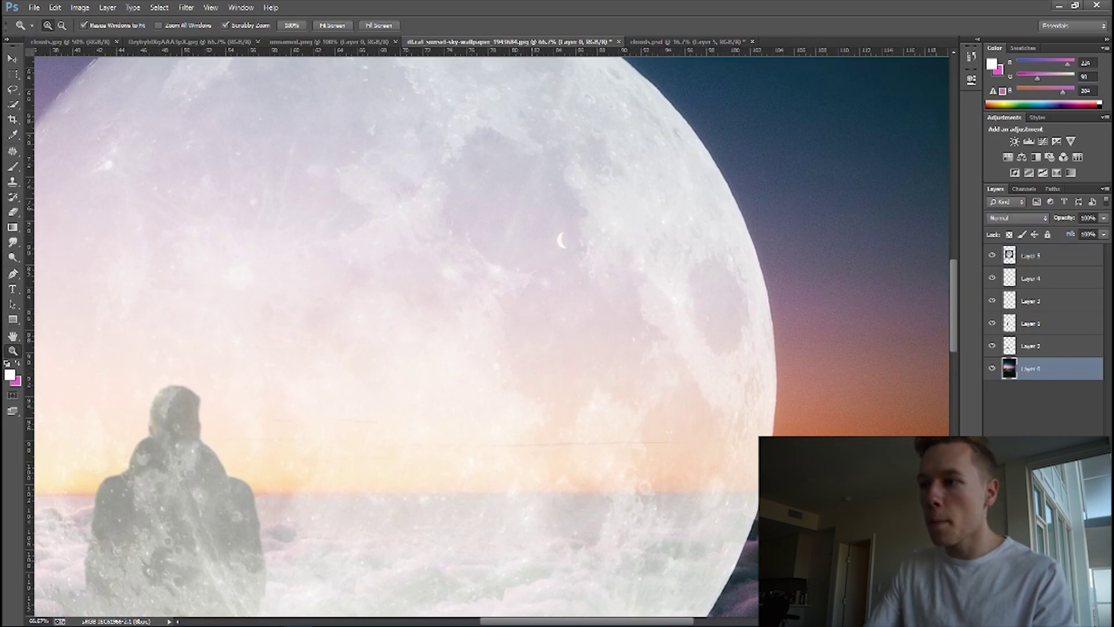
left_click(992, 256)
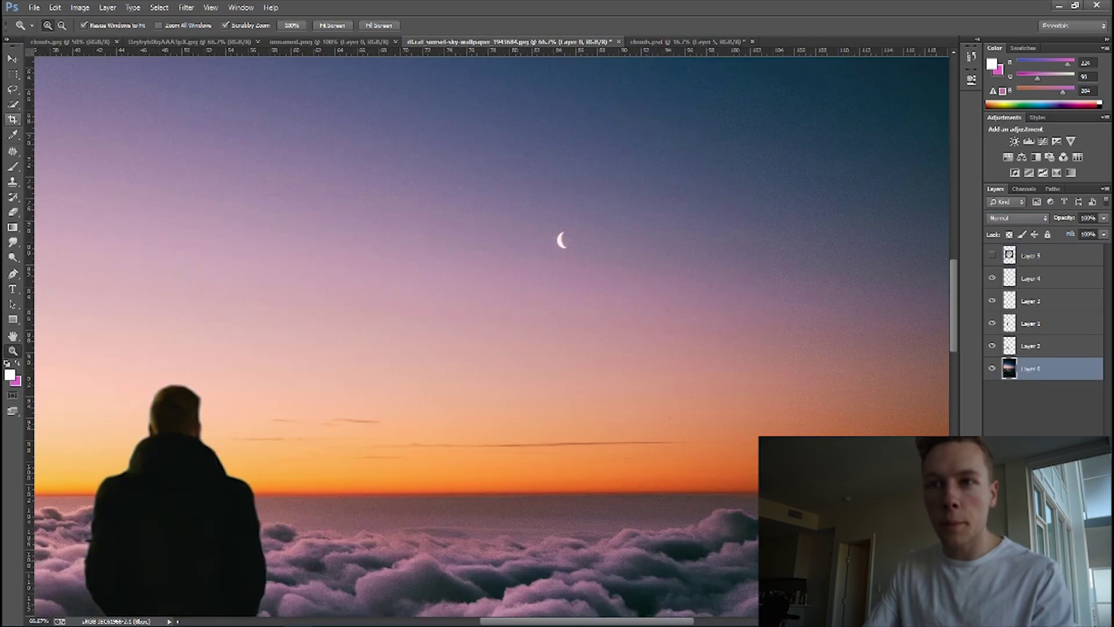
Step: Patch the small crescent moon out of Layer 0 using clean sky beside it, checking with the large moon shown and hidden
key("w")
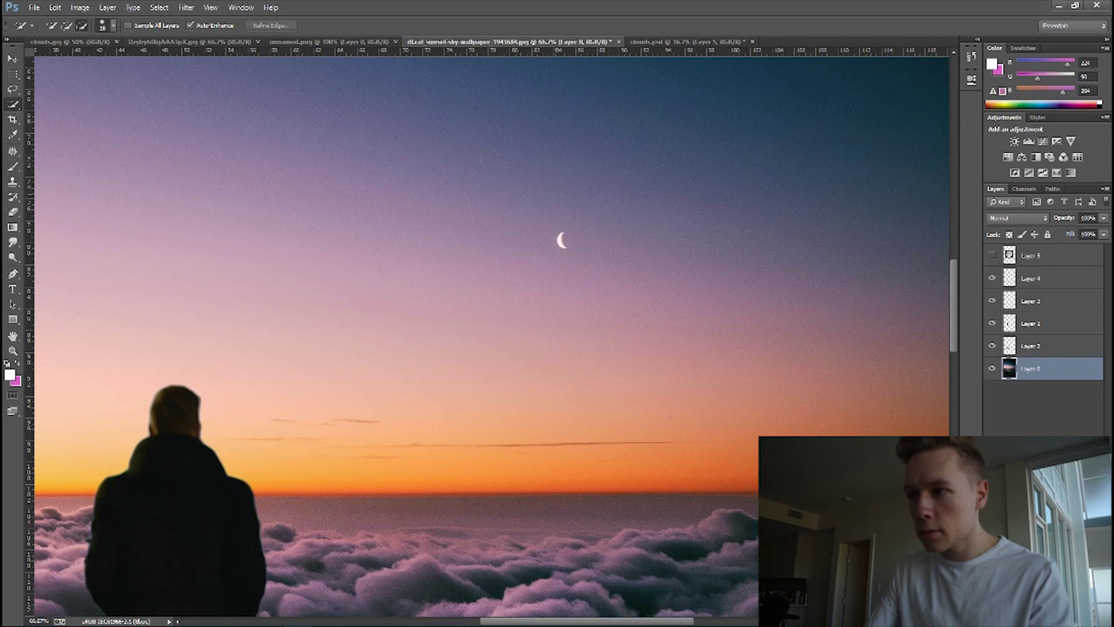
key("j")
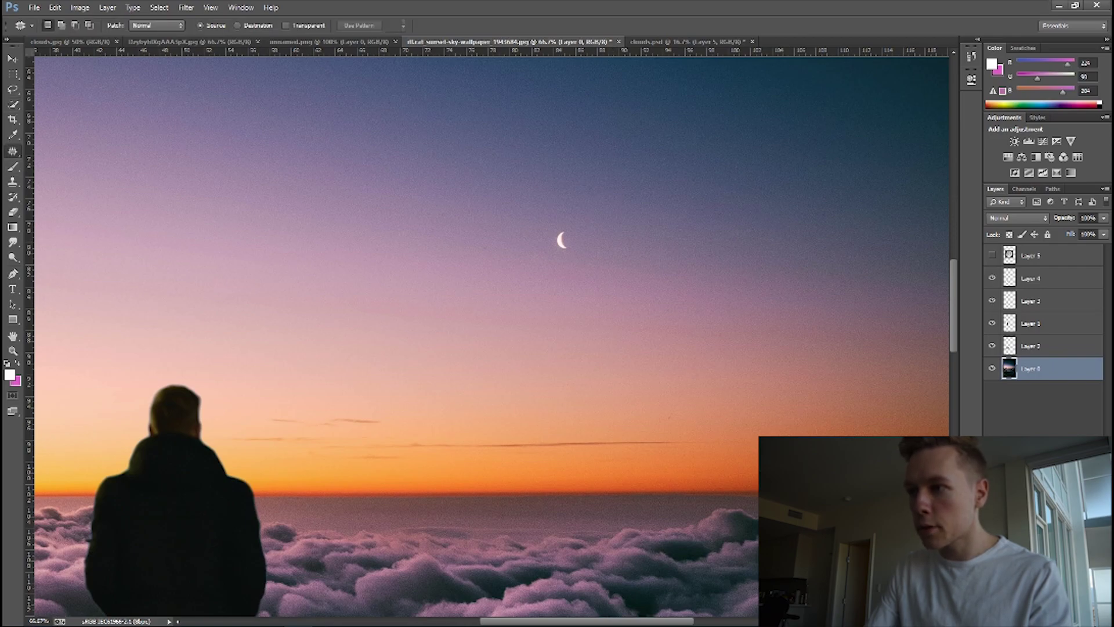
right_click(13, 151)
left_click(62, 172)
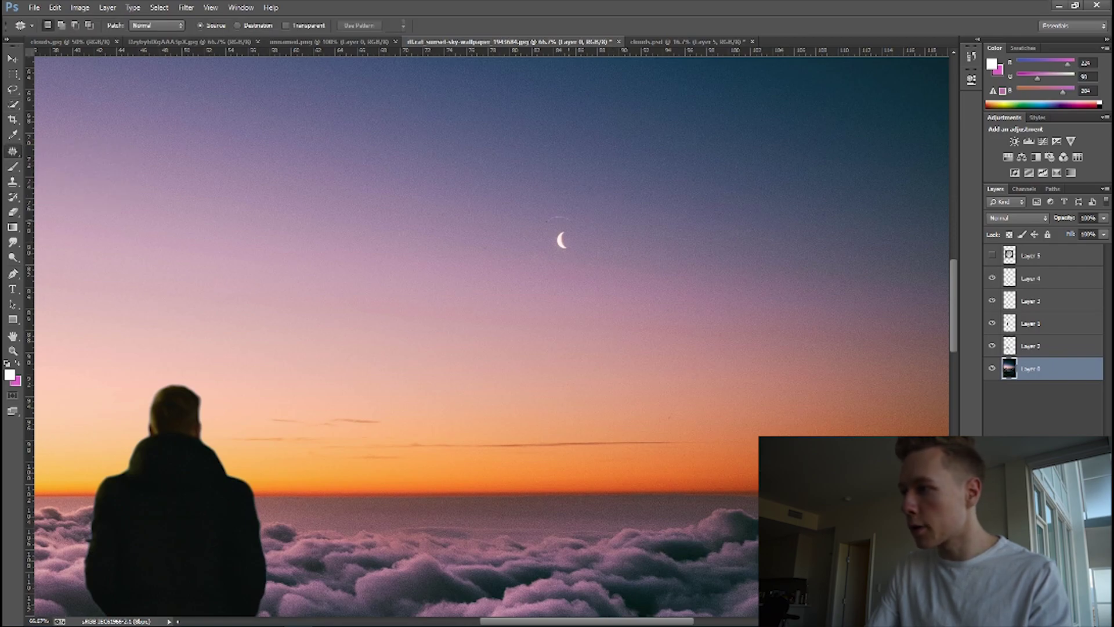
left_click_drag(572, 229, 624, 238)
key("ctrl+d")
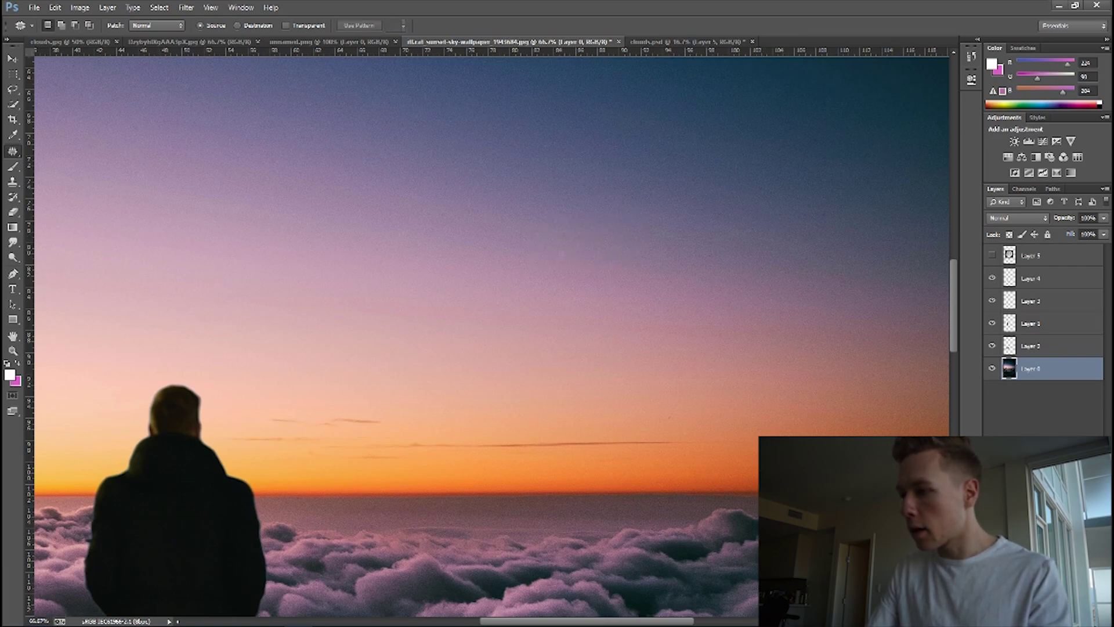
left_click(991, 255)
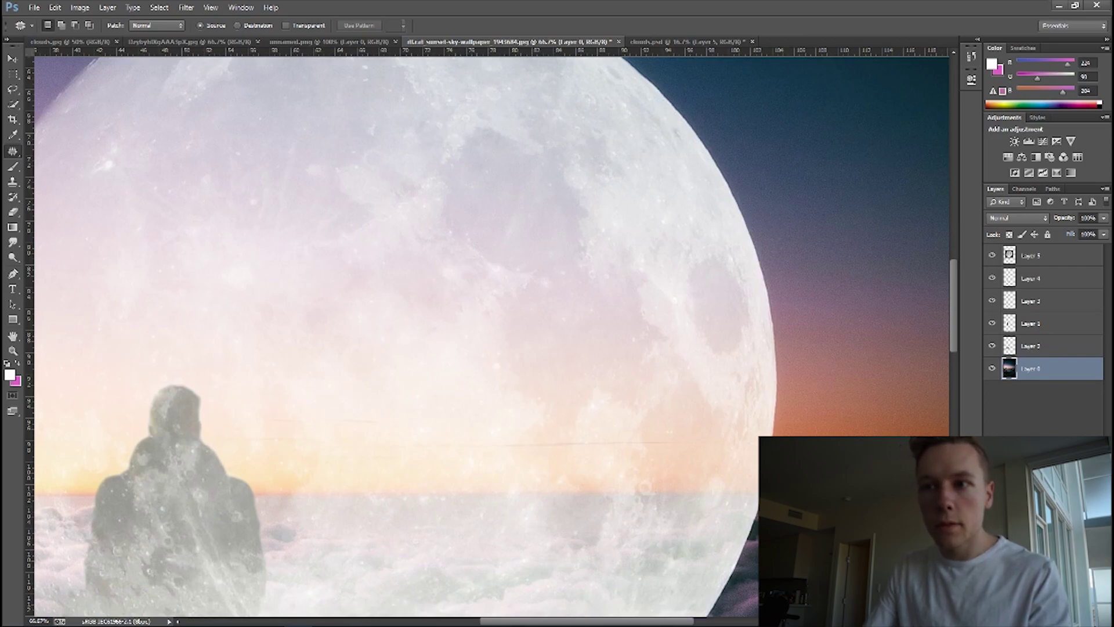
left_click(991, 256)
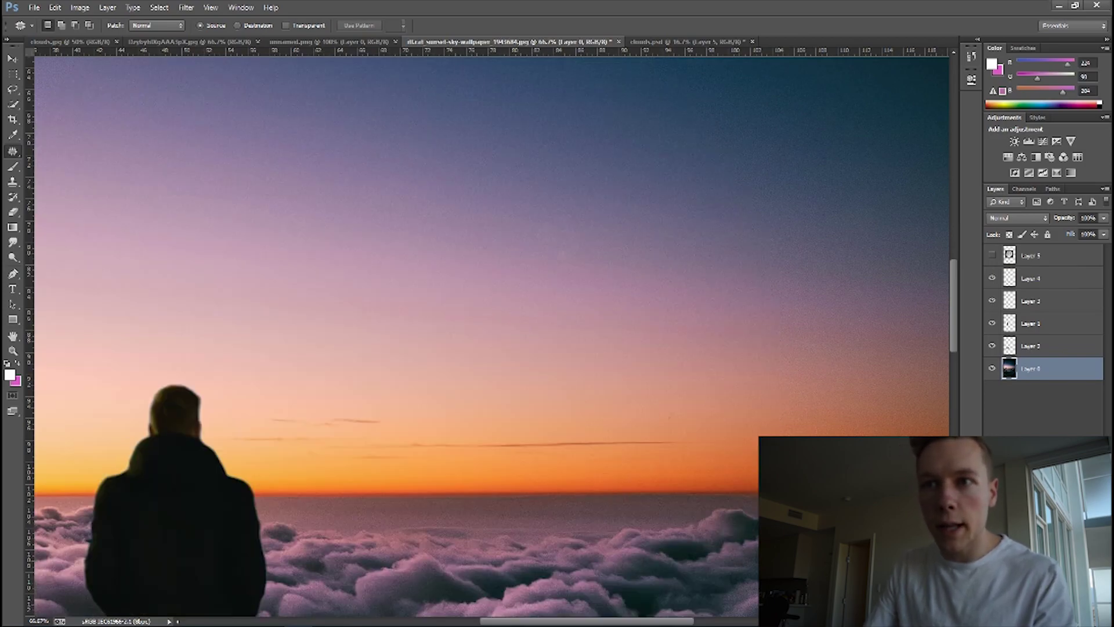
Step: Quick-select the cloud band on Layer 0 from the horizon line down to around the canoe, spanning most of the image width
left_click(13, 351)
left_click(61, 26)
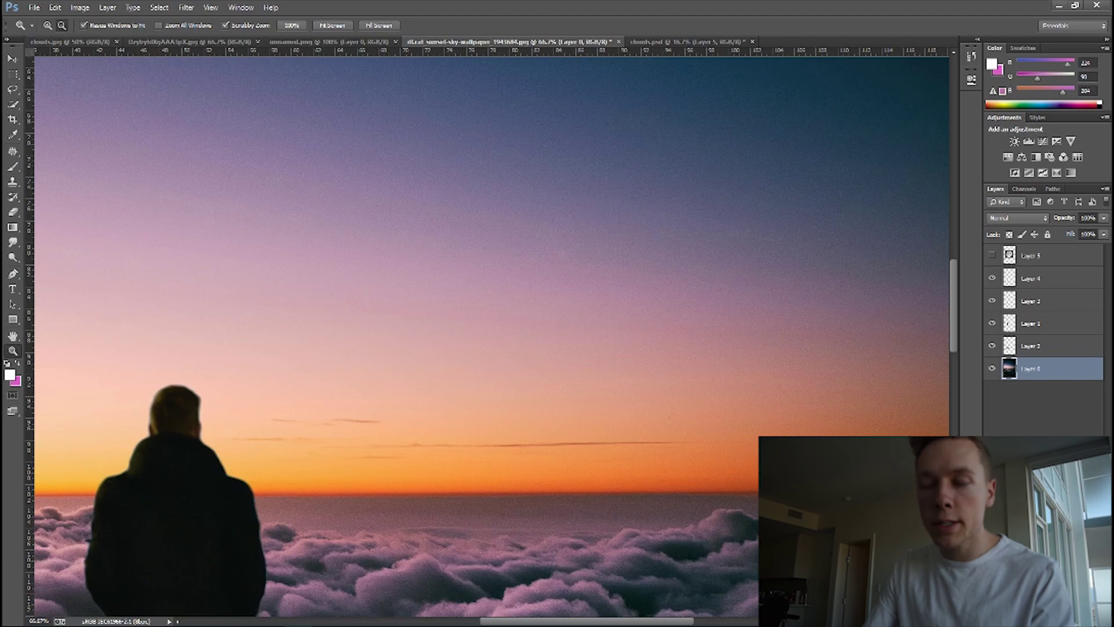
left_click(295, 221)
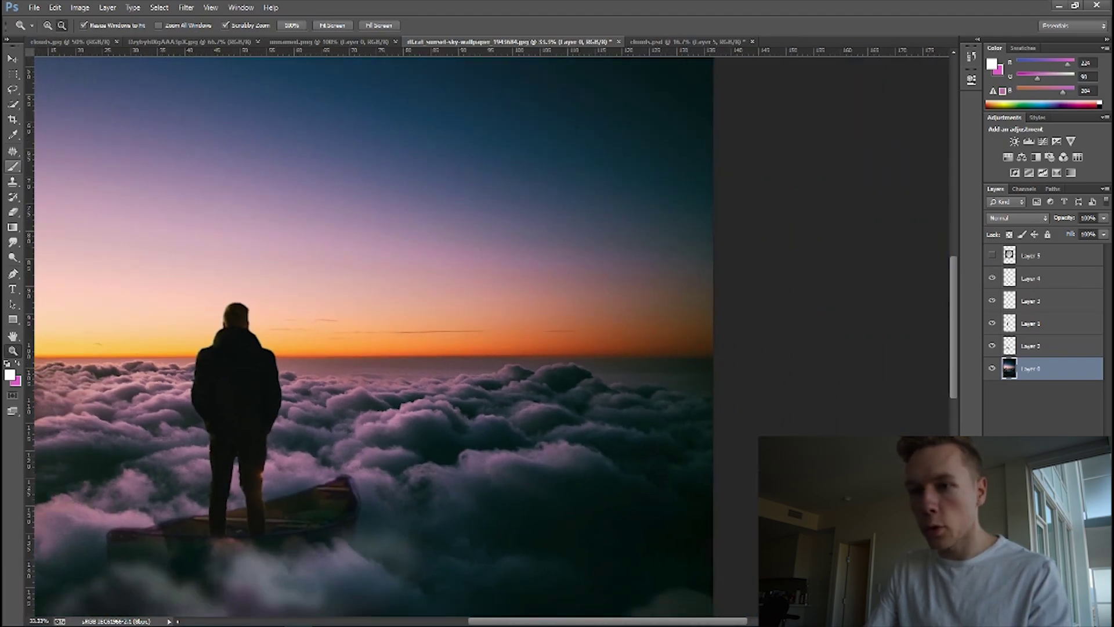
left_click(12, 104)
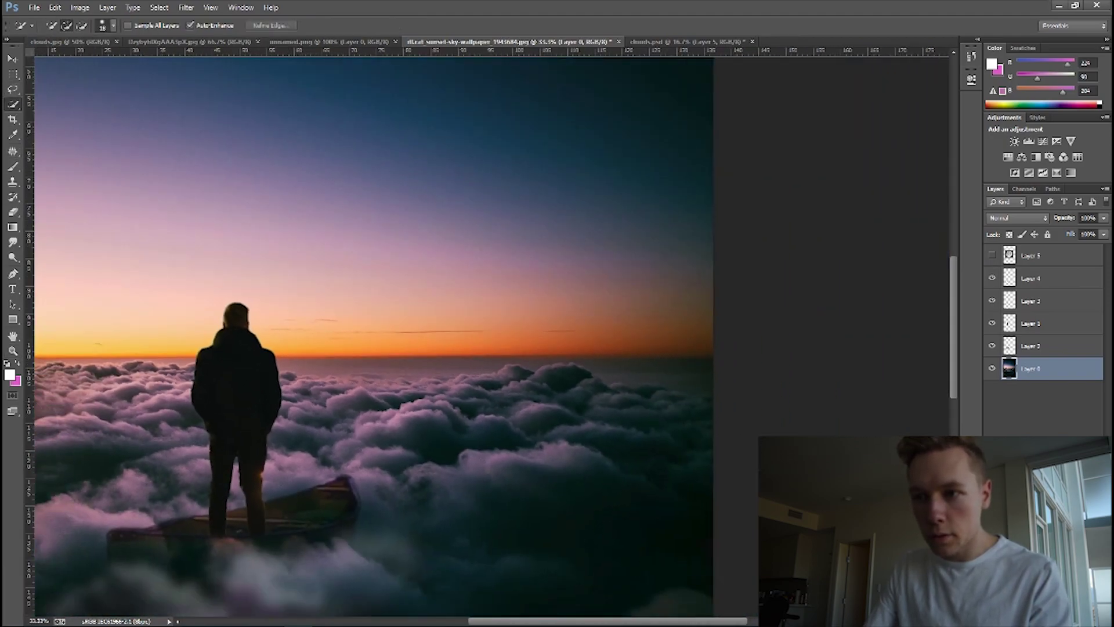
left_click_drag(556, 621, 506, 620)
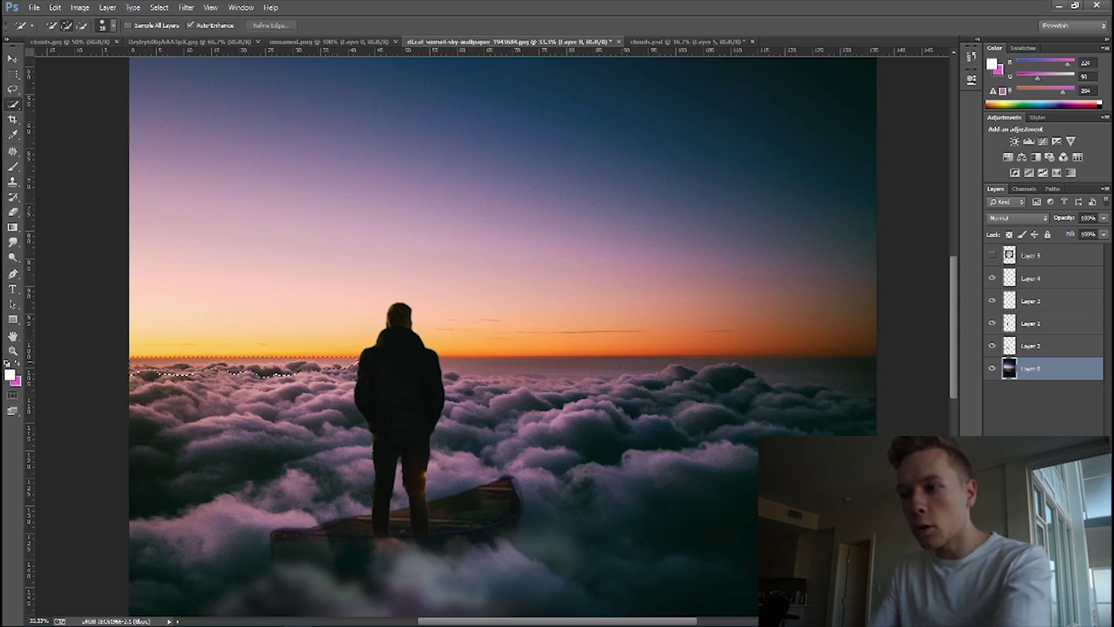
mouse_move(369, 363)
left_mouse_down()
mouse_move(441, 366)
mouse_move(444, 380)
mouse_move(472, 370)
left_mouse_up()
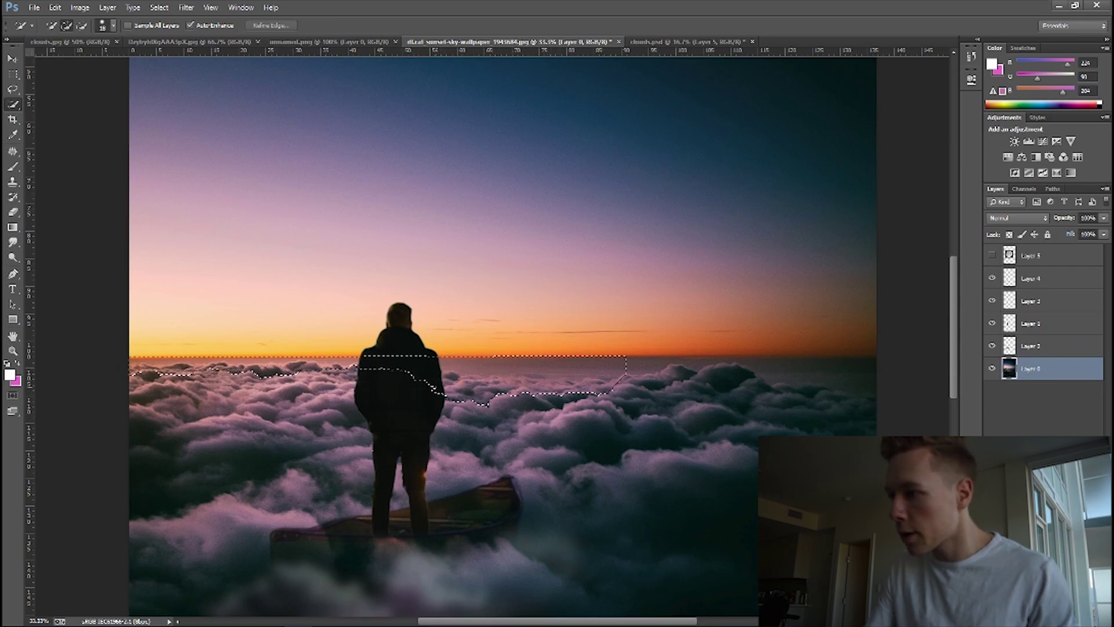
mouse_move(398, 378)
left_mouse_down()
mouse_move(360, 380)
mouse_move(589, 390)
left_mouse_up()
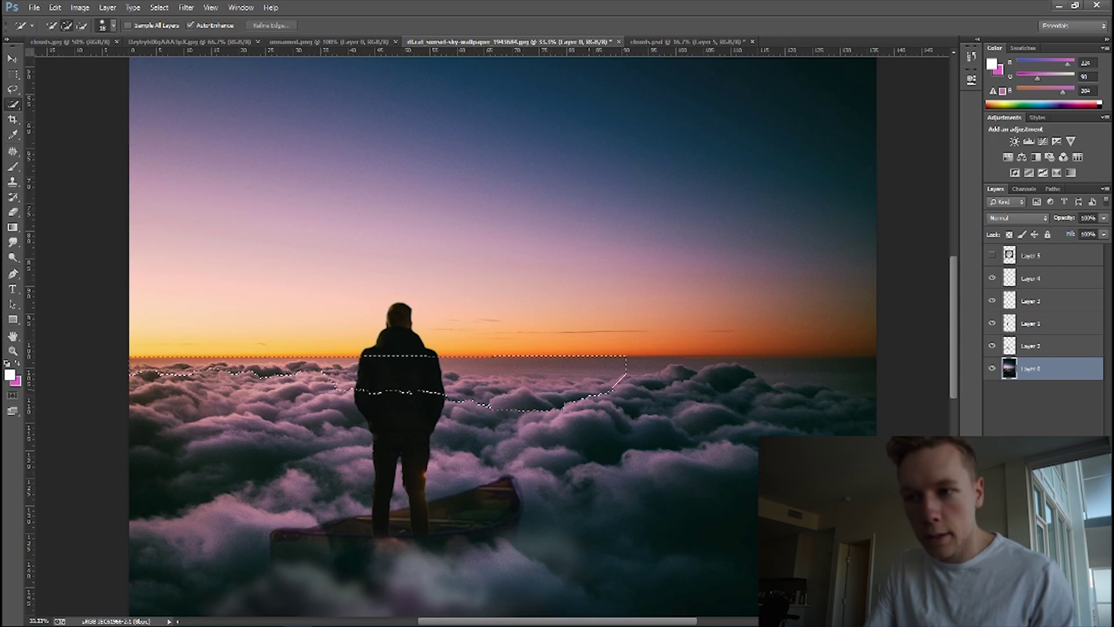
left_click_drag(667, 371, 700, 370)
mouse_move(803, 386)
left_mouse_down()
mouse_move(632, 413)
mouse_move(406, 417)
mouse_move(400, 432)
left_mouse_up()
mouse_move(316, 408)
left_mouse_down()
mouse_move(145, 396)
mouse_move(406, 430)
mouse_move(722, 413)
left_mouse_up()
mouse_move(450, 447)
left_mouse_down()
mouse_move(383, 458)
mouse_move(296, 498)
left_mouse_up()
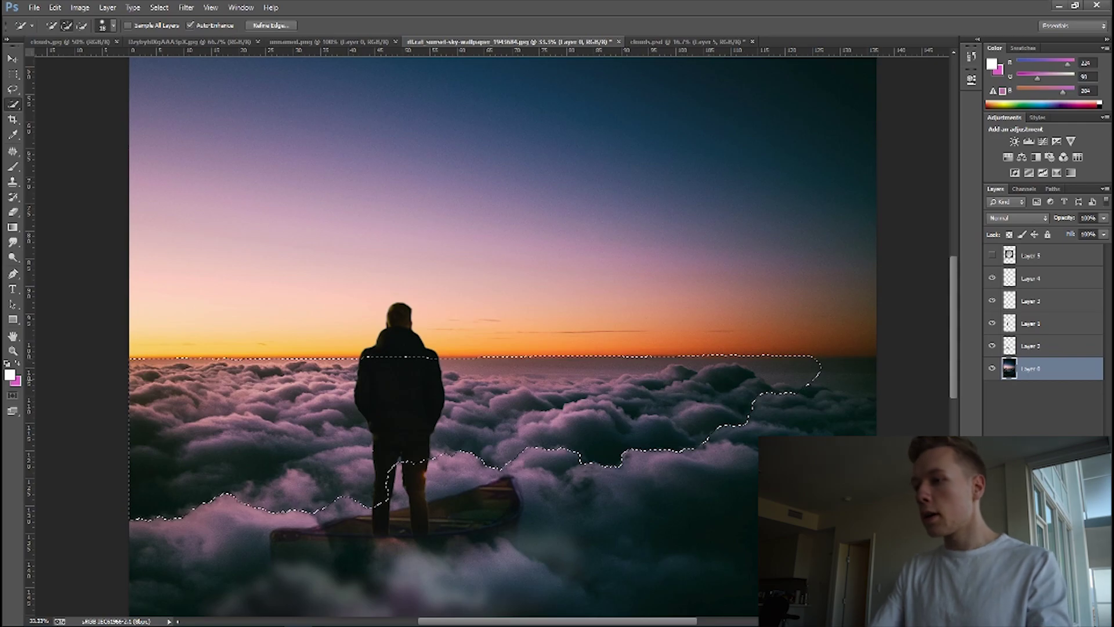
Step: Refine the cloud selection's edge with Smart Radius on, a 4.4 px radius and smoothing of 31, output to a selection
right_click(709, 380)
right_click(642, 384)
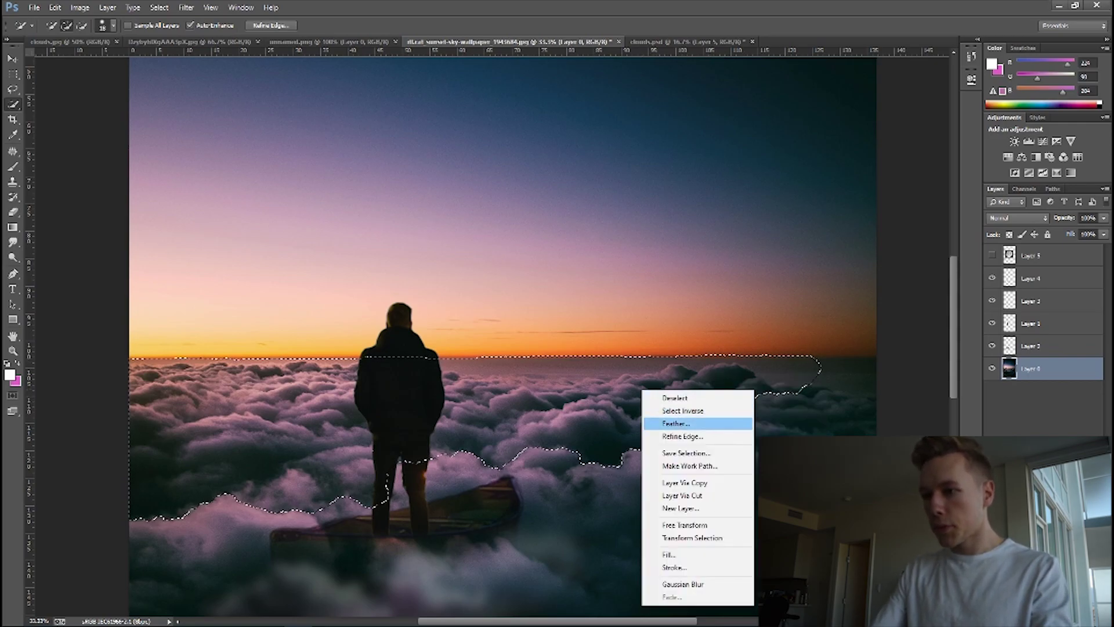
left_click(679, 438)
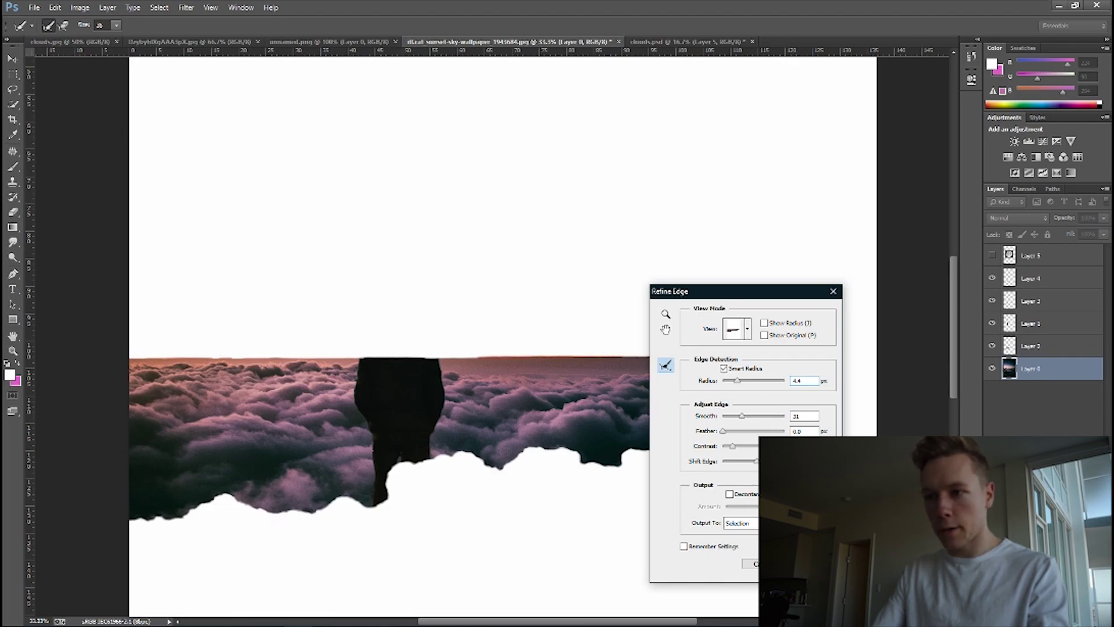
key("Return")
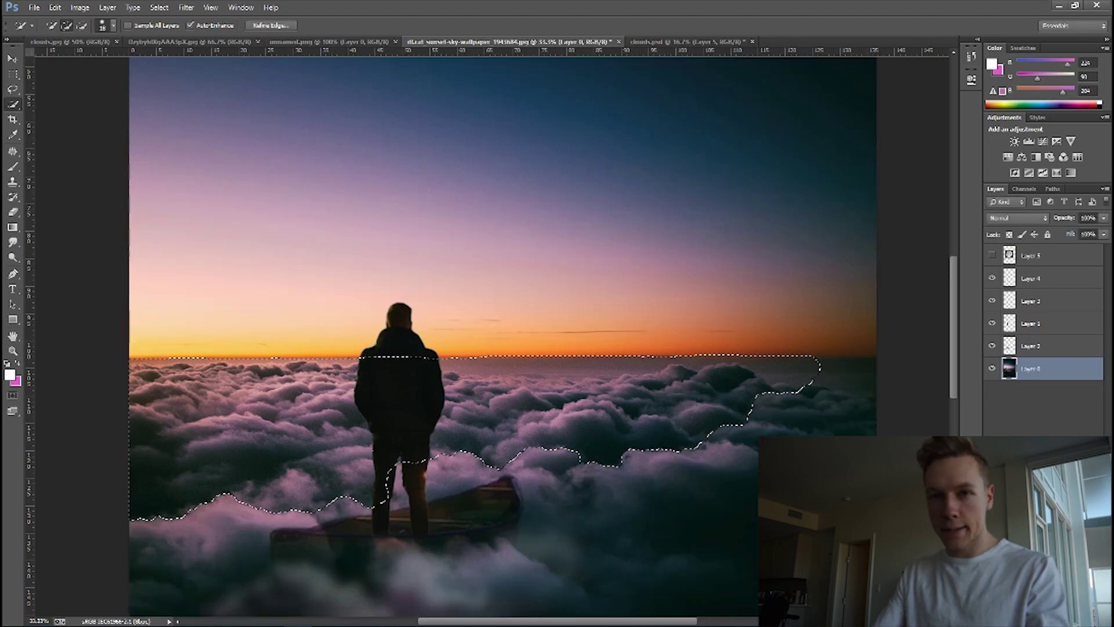
Step: Show the Layer 5 moon again and delete the part of it inside the cloud selection
left_click(992, 255)
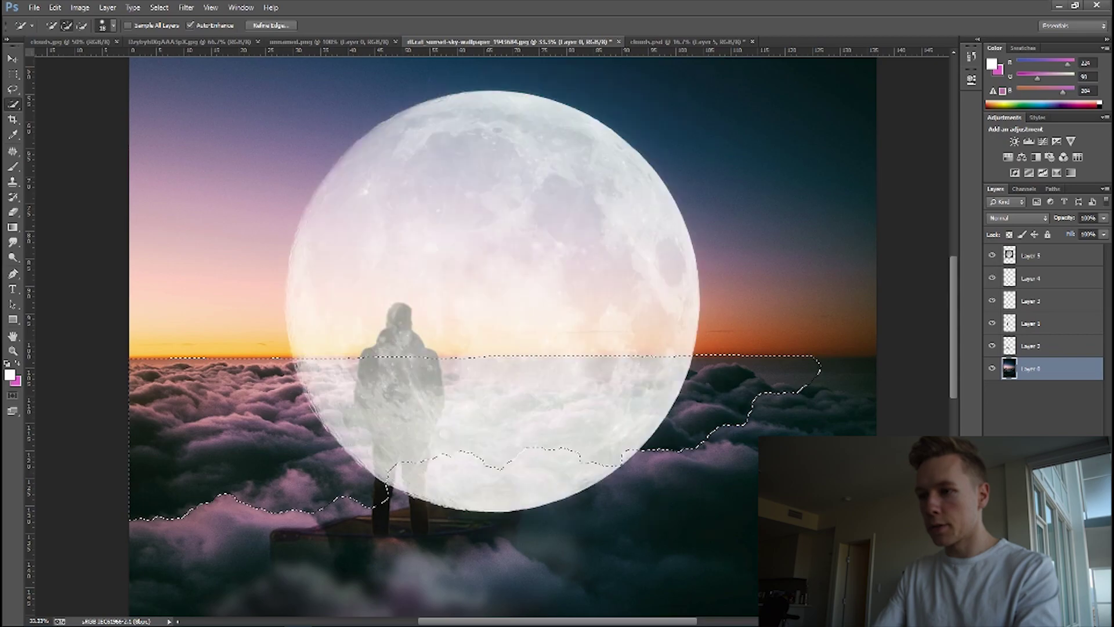
left_click(1044, 255)
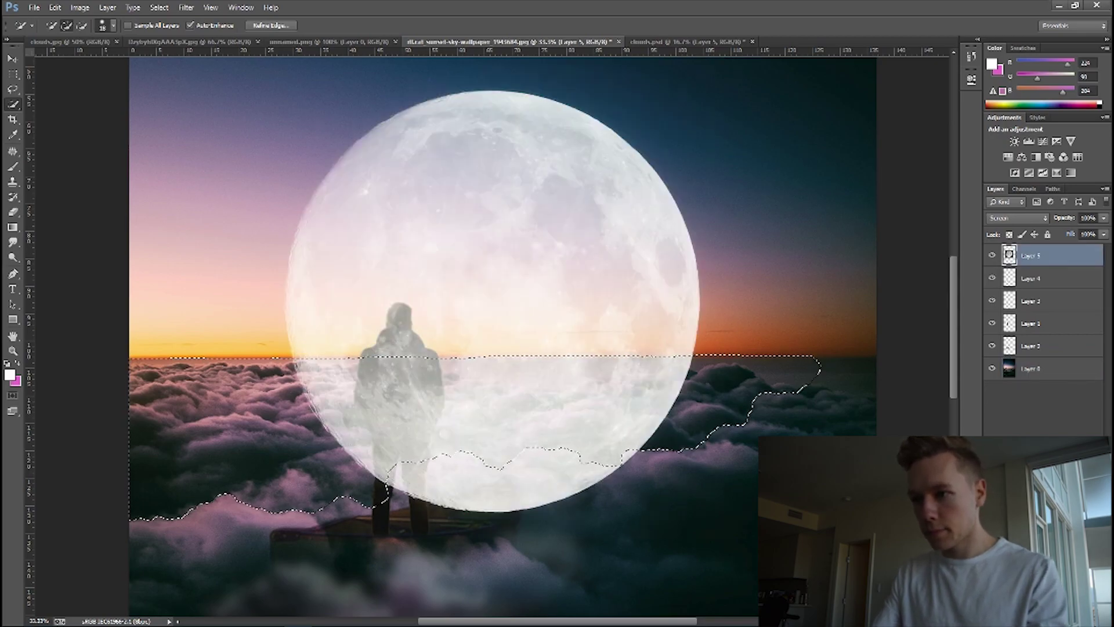
key("Delete")
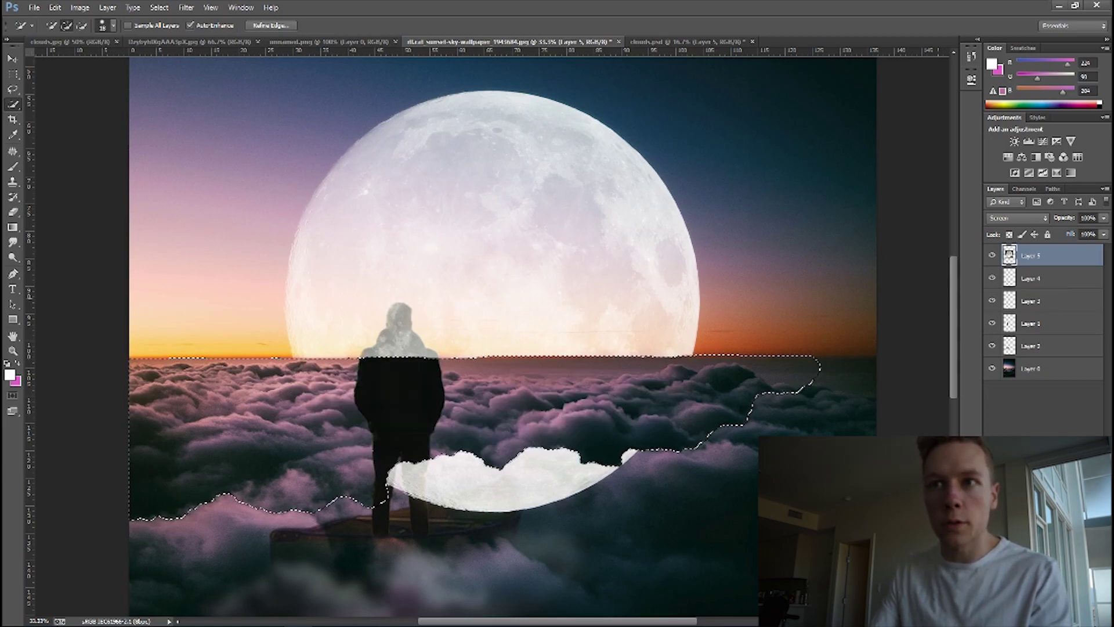
Step: Clear the selection and erase the leftover moon fragment over the canoe and clouds on Layer 5
key("ctrl+d")
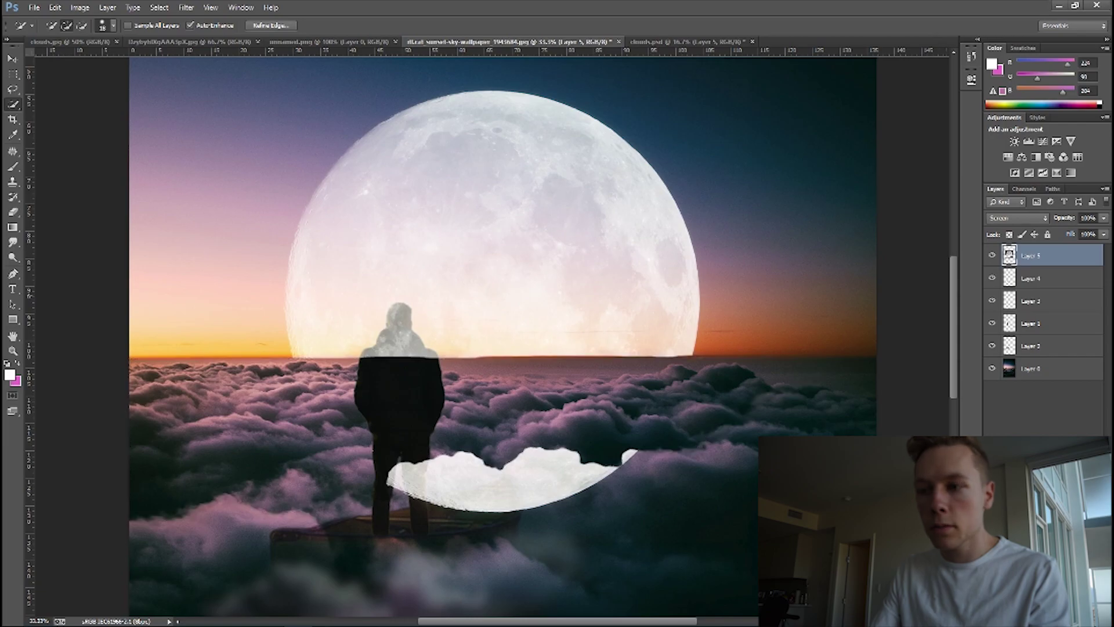
key("e")
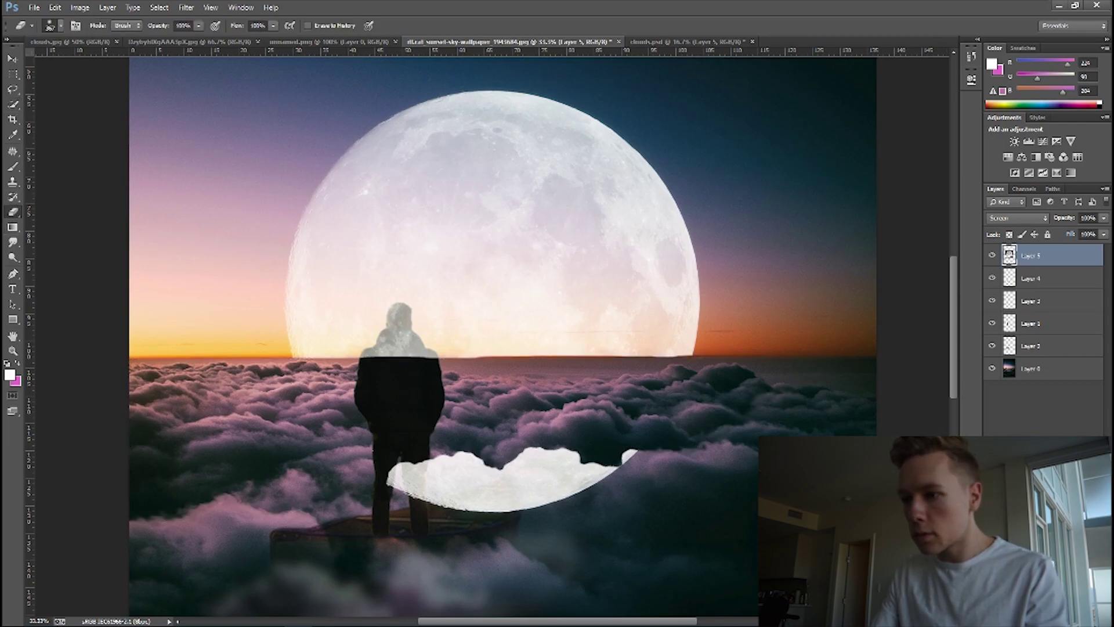
left_click(61, 25)
key("Return")
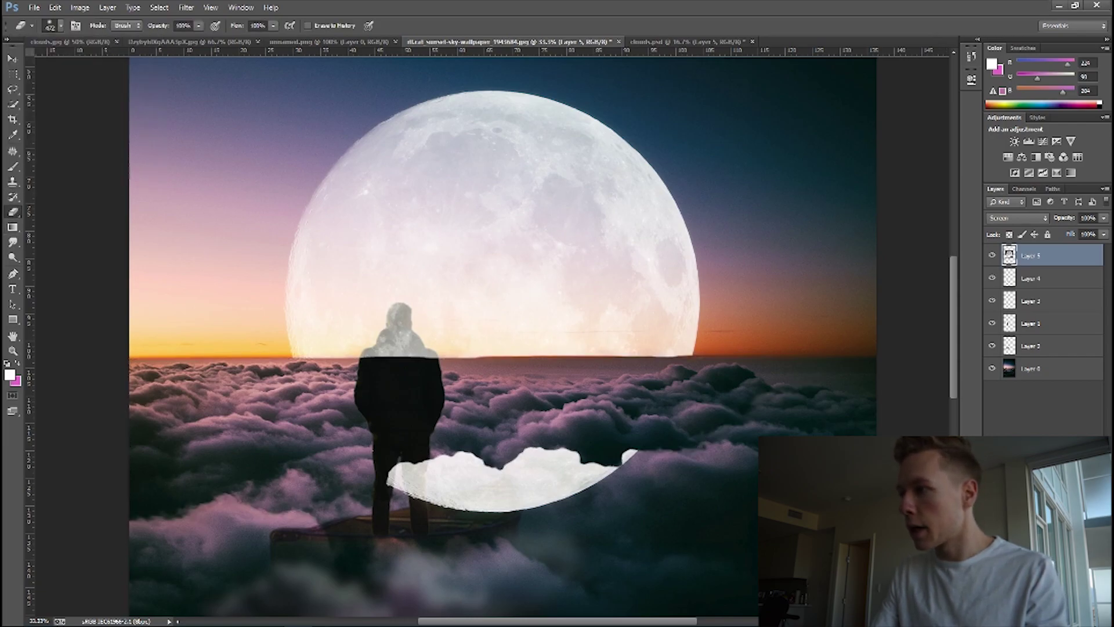
mouse_move(432, 479)
left_mouse_down()
mouse_move(591, 473)
mouse_move(546, 461)
left_mouse_up()
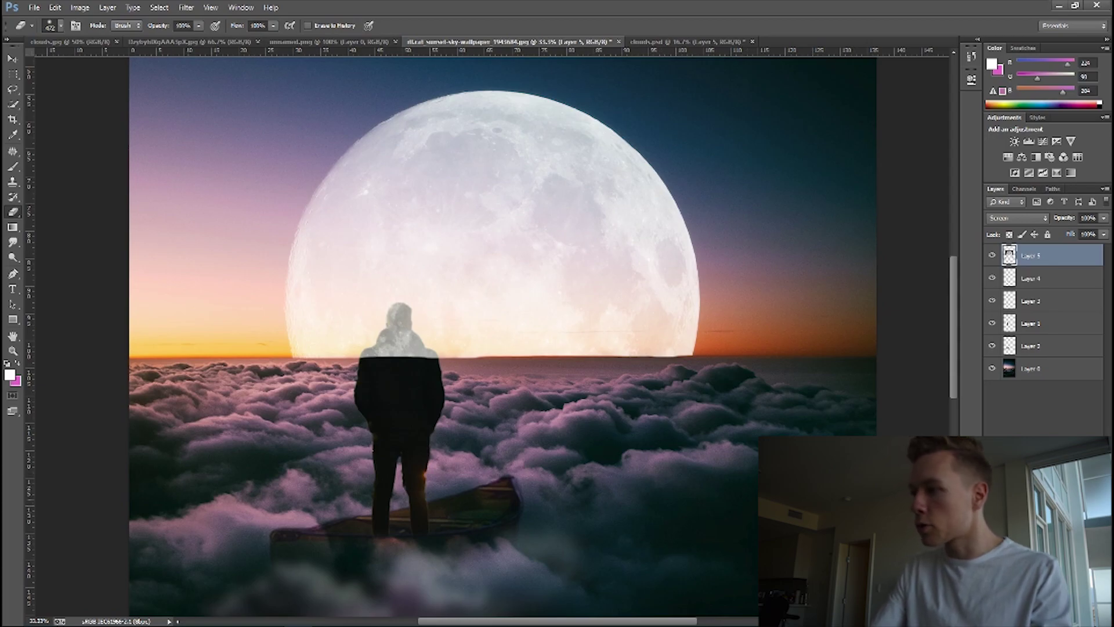
Step: Move the Layer 5 moon directly above Layer 0, behind the man and canoe, and check the composite against clouds.psd
left_click_drag(1045, 256, 1044, 348)
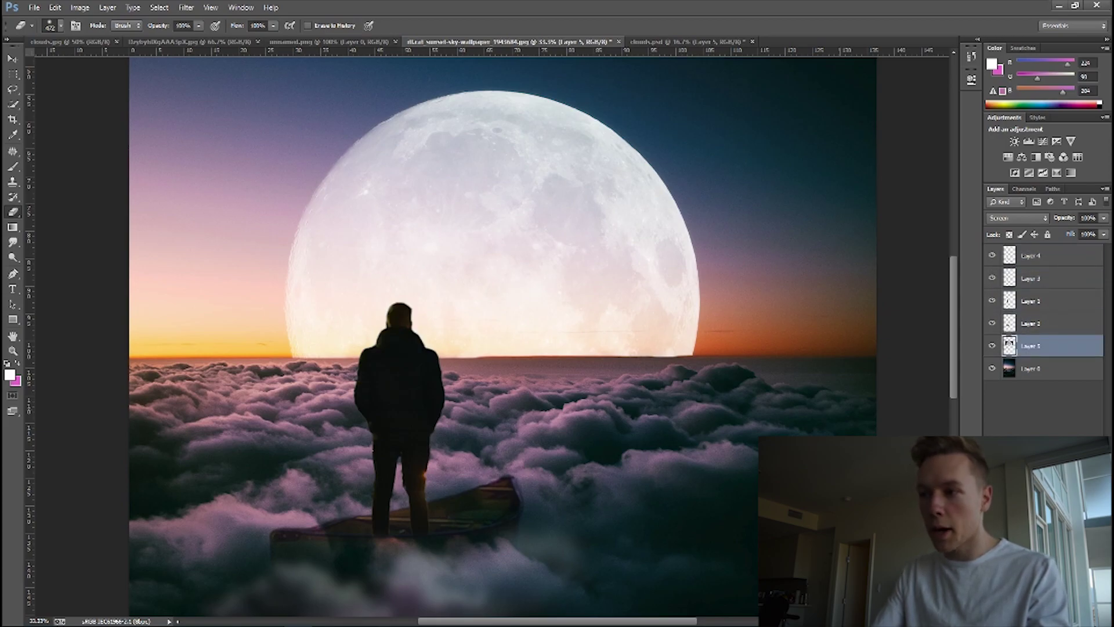
scroll(503, 337, "down", 3)
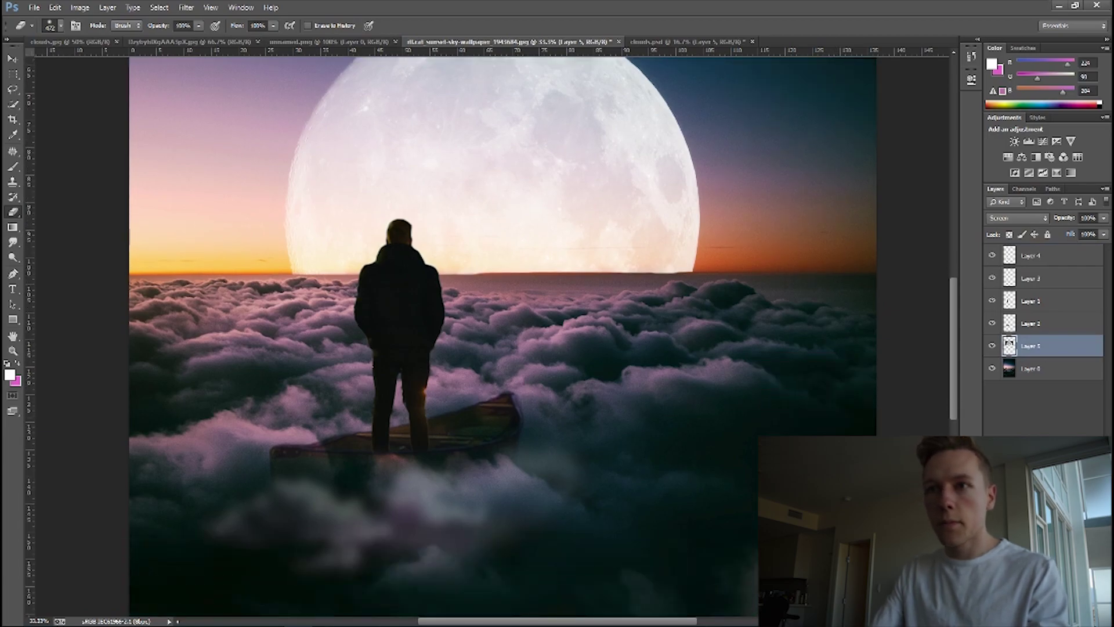
scroll(503, 336, "up", 1)
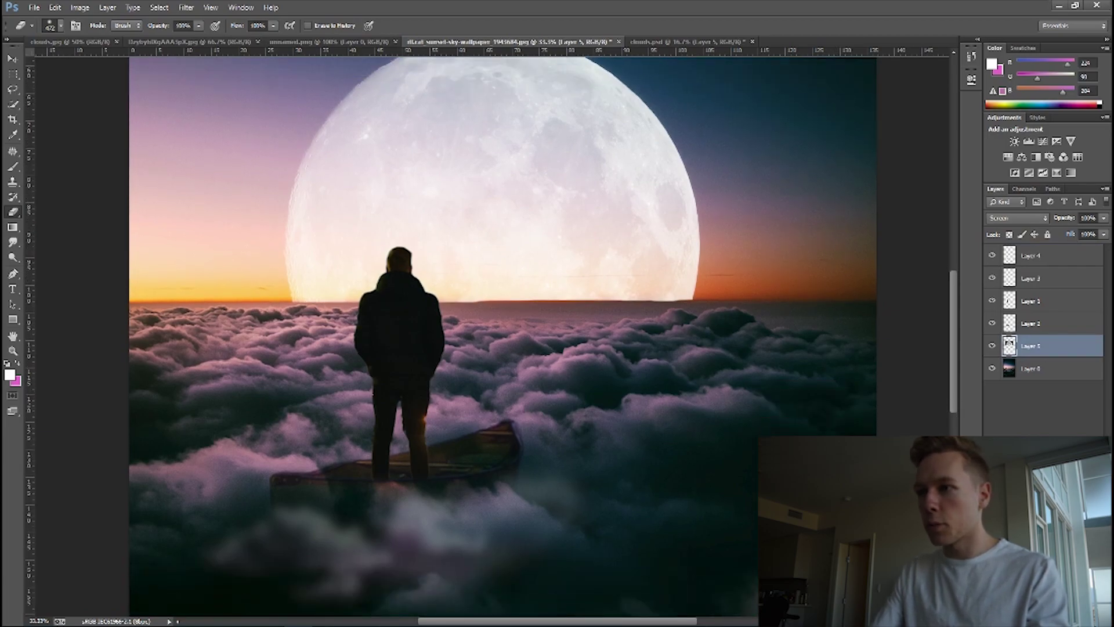
scroll(502, 336, "up", 3)
key("z")
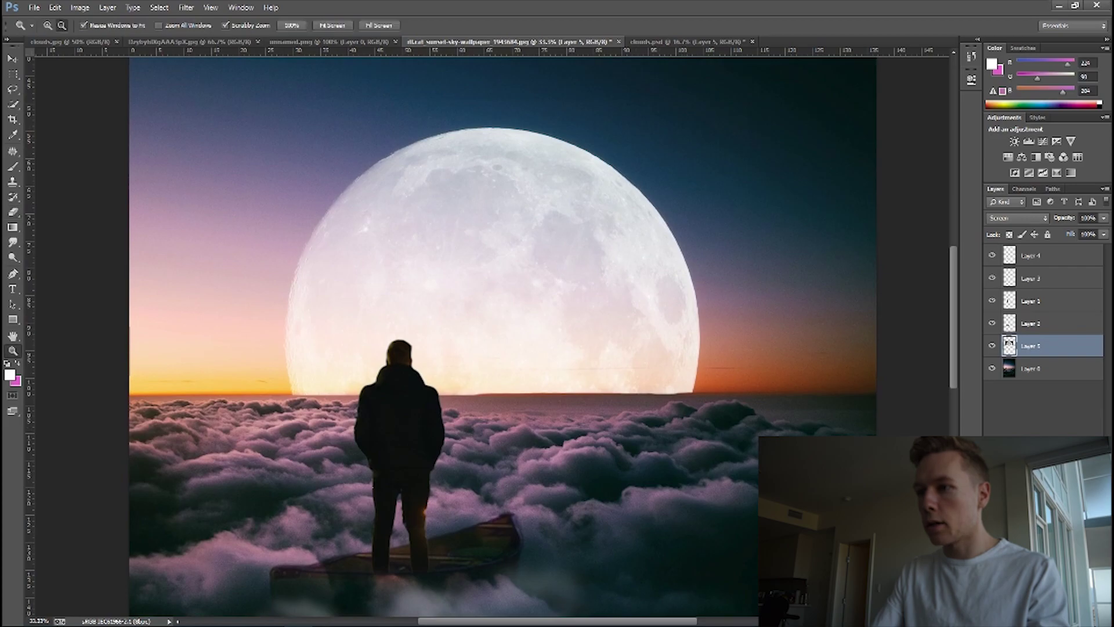
left_click(230, 200)
left_click(229, 200)
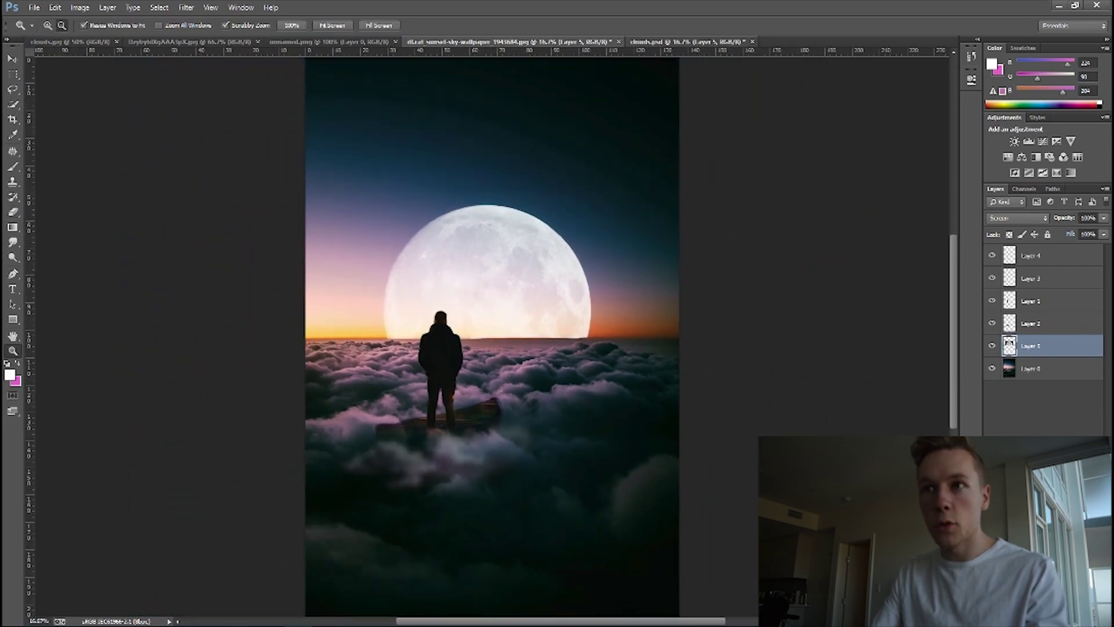
left_click(688, 41)
left_click(545, 42)
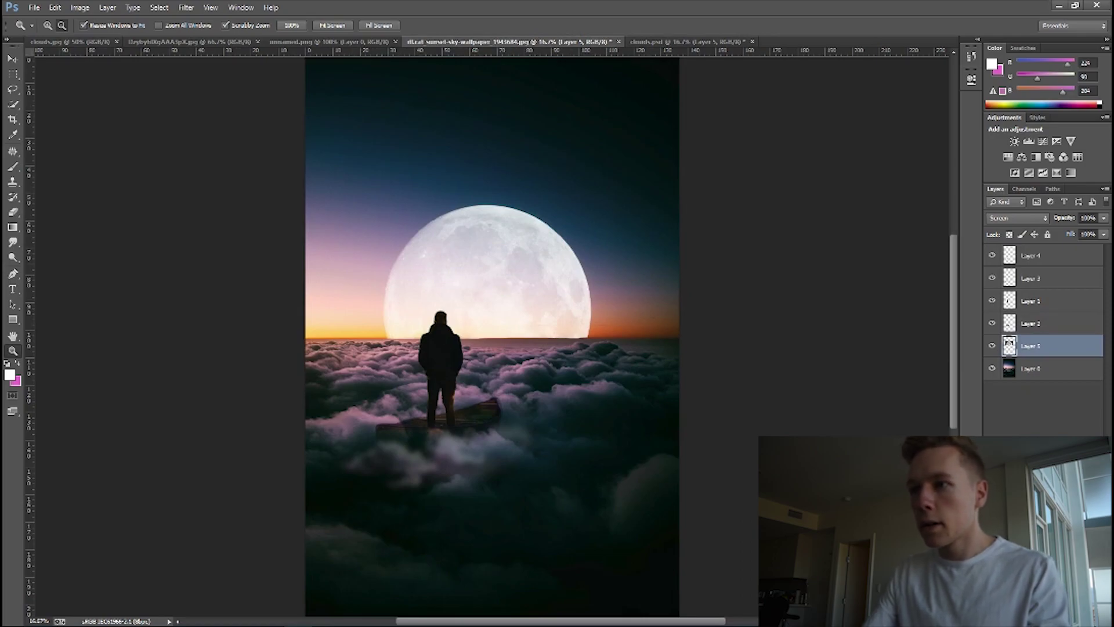
Step: Open light.jpg from the Pictures folder
left_click(34, 7)
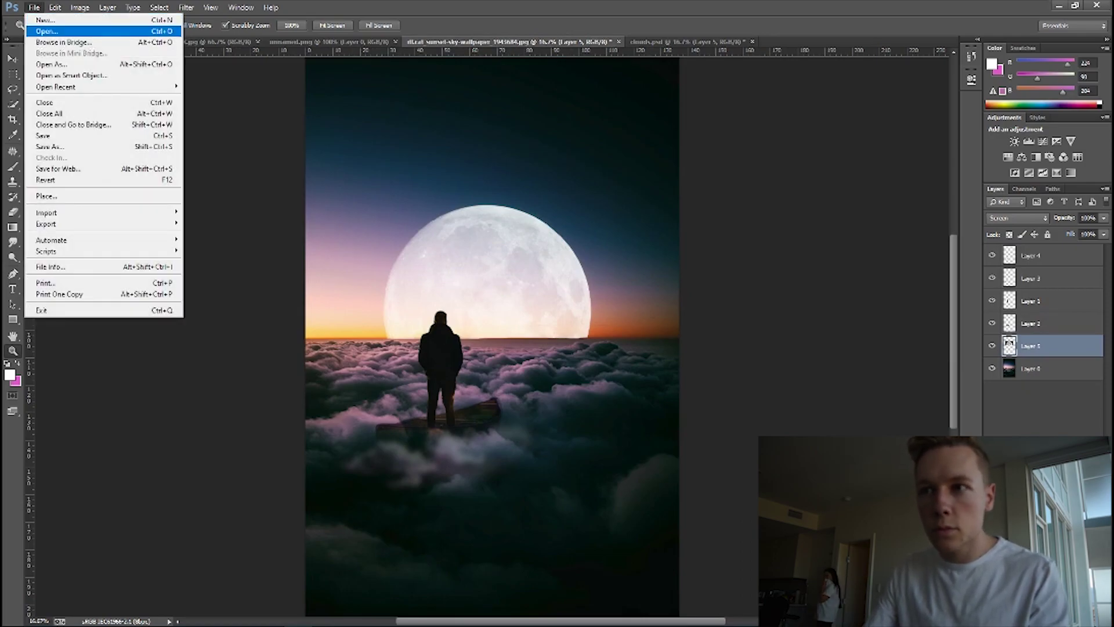
left_click(47, 31)
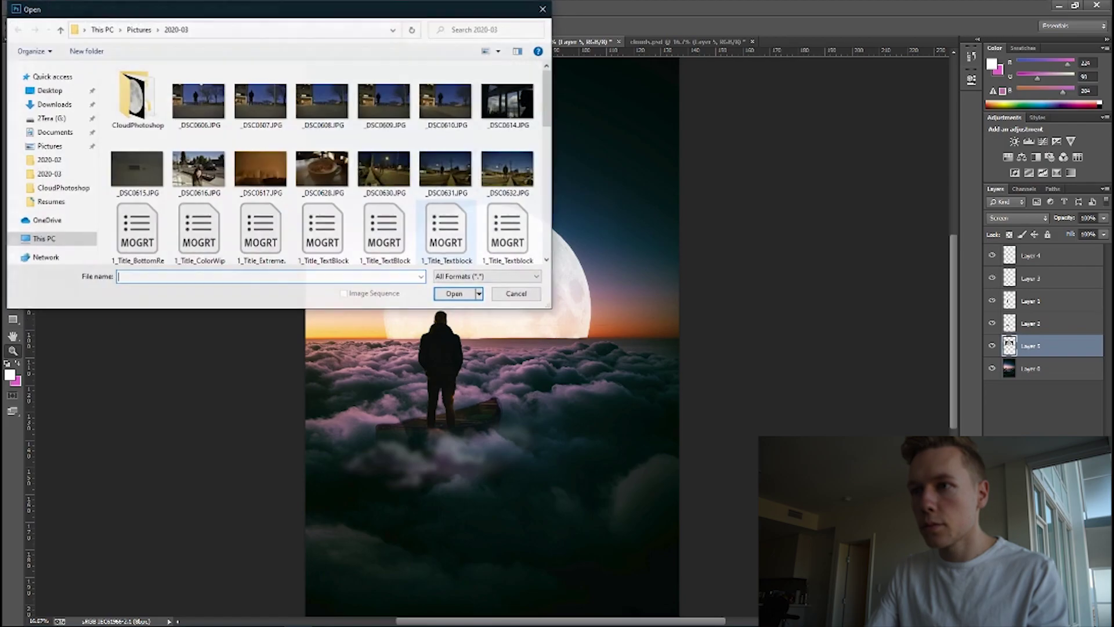
left_click(49, 146)
scroll(319, 225, "down", 10)
scroll(319, 225, "up", 10)
scroll(321, 226, "down", 5)
scroll(320, 226, "down", 15)
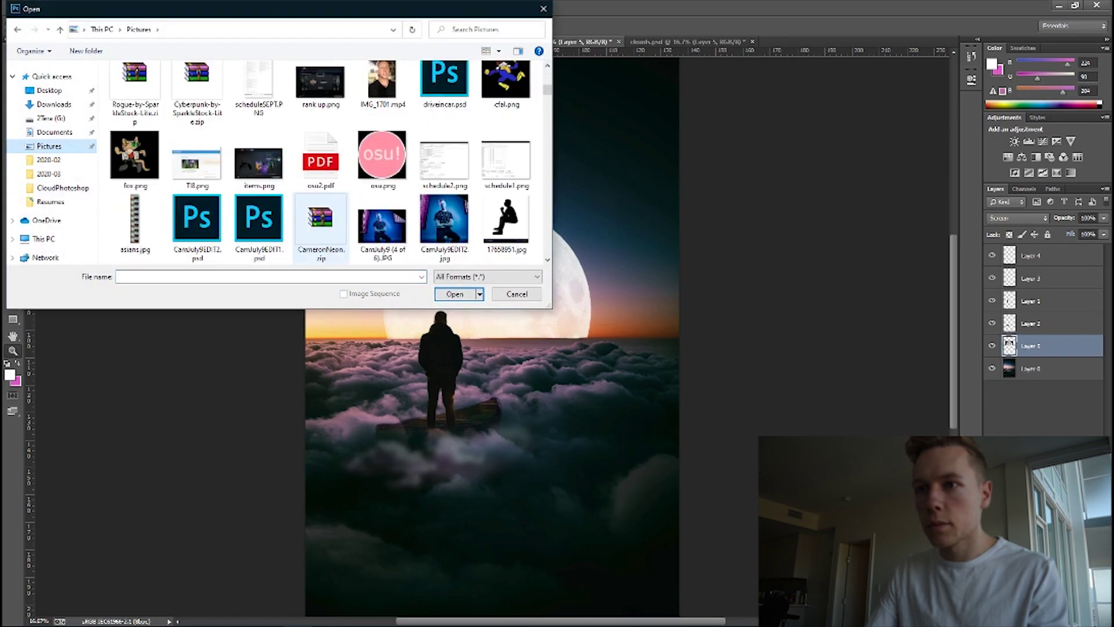
scroll(320, 226, "down", 12)
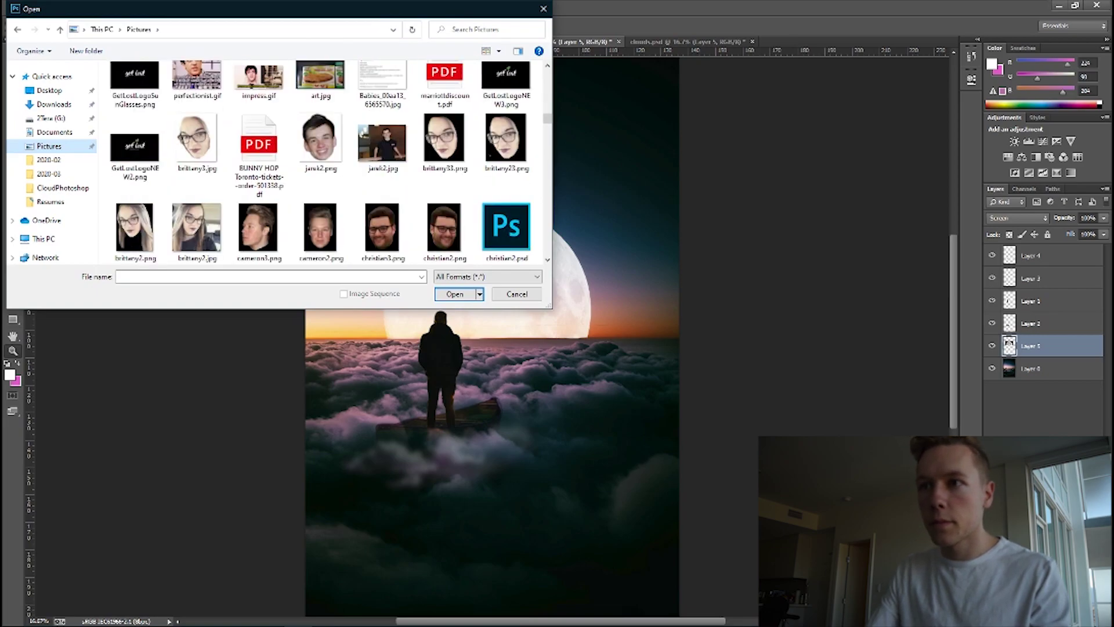
double_click(135, 138)
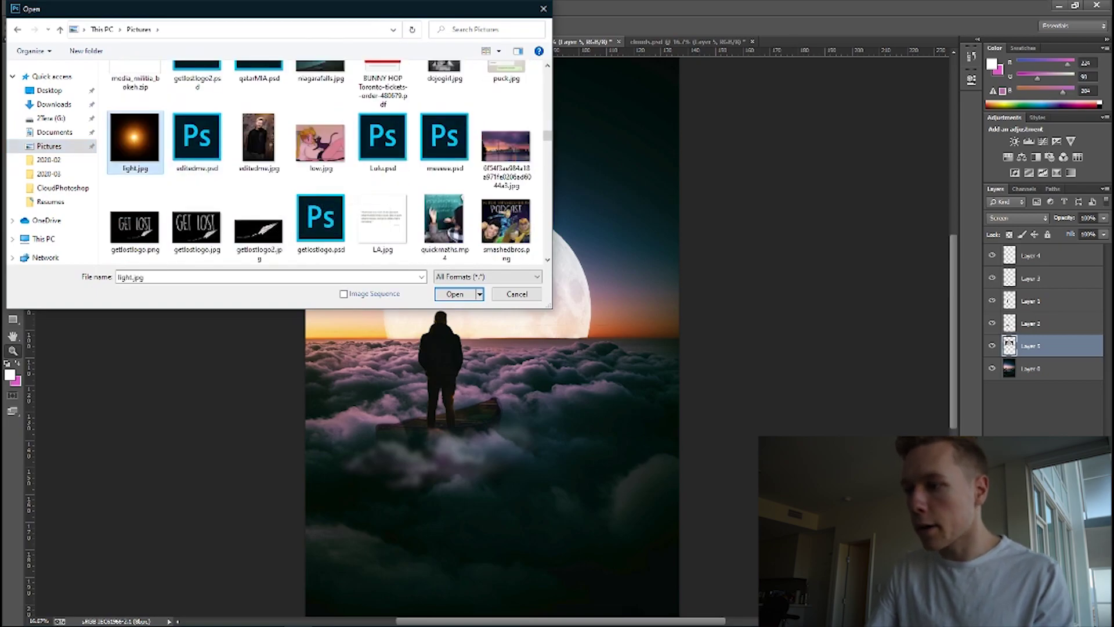
Step: Select and copy the entire light.jpg image, and return to the sunset wallpaper document
key("m")
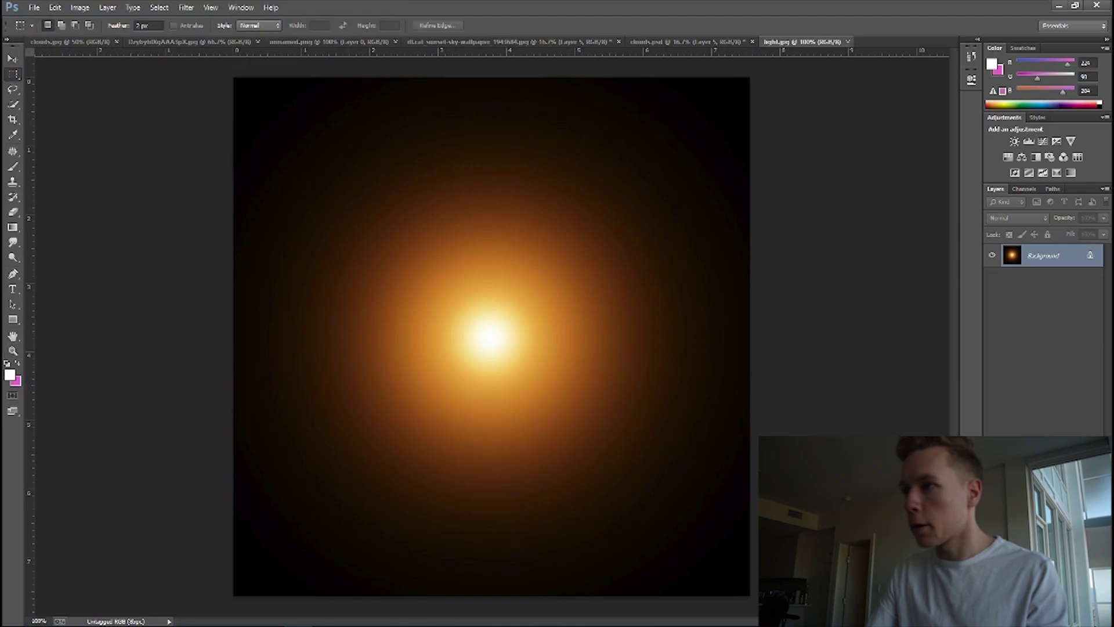
left_click_drag(233, 77, 725, 624)
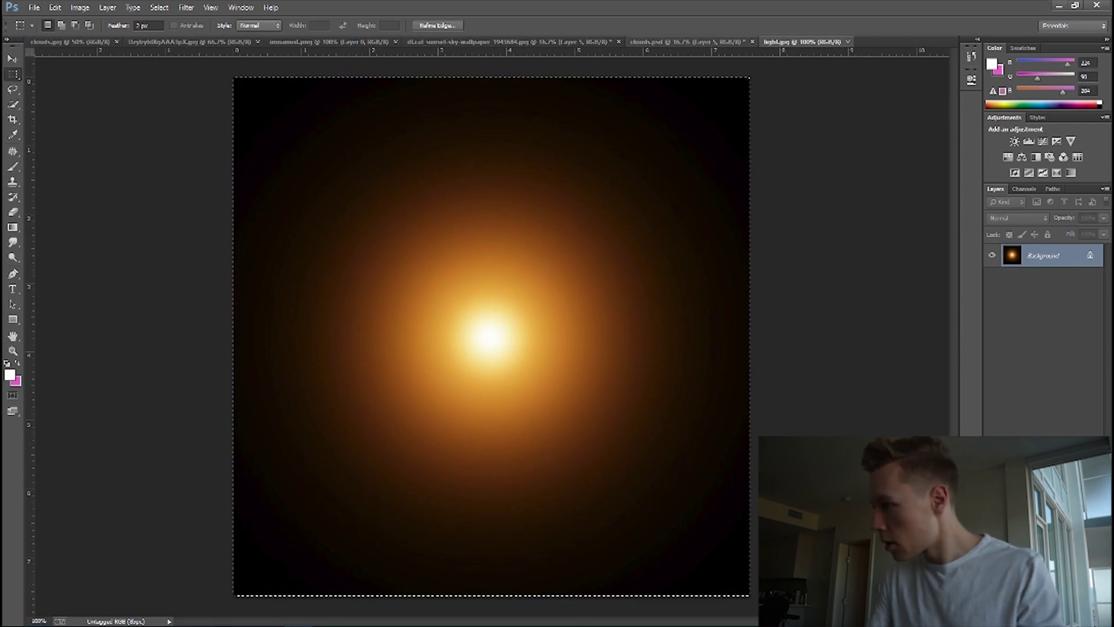
left_click(686, 42)
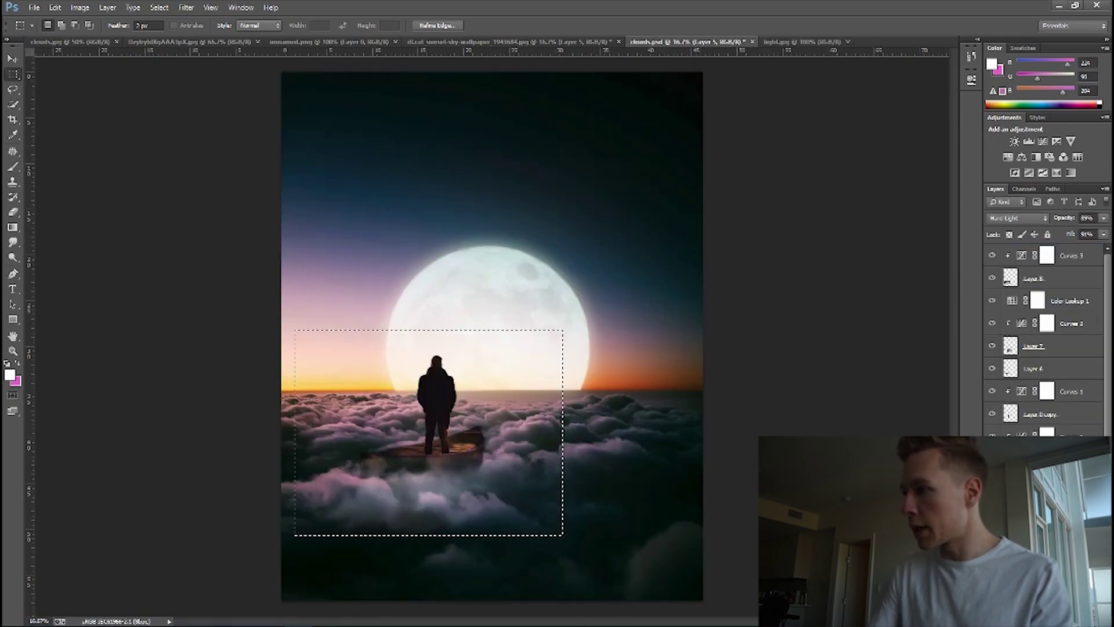
left_click(509, 42)
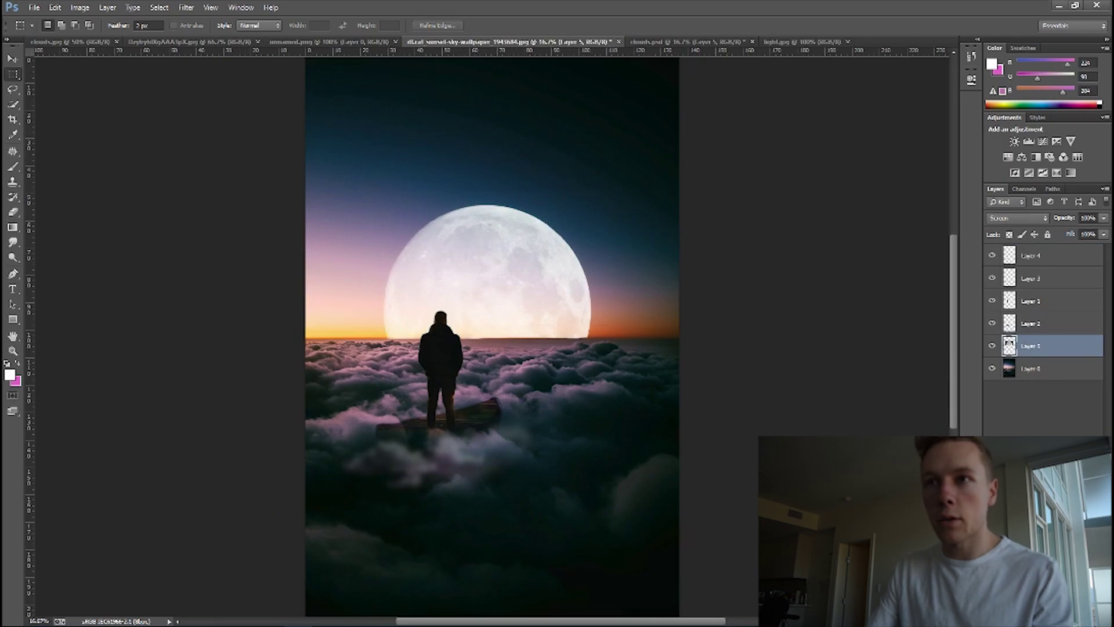
Step: Add a new empty layer at the top of the stack, above Layer 4
left_click(1045, 277)
left_click(1044, 256)
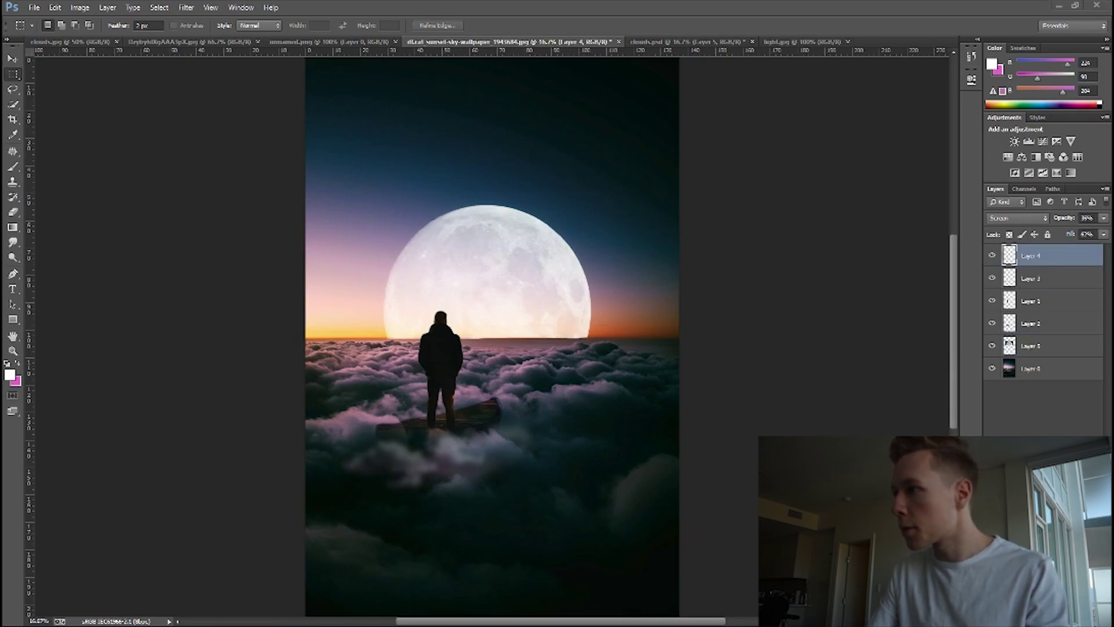
key("ctrl+shift+alt+n")
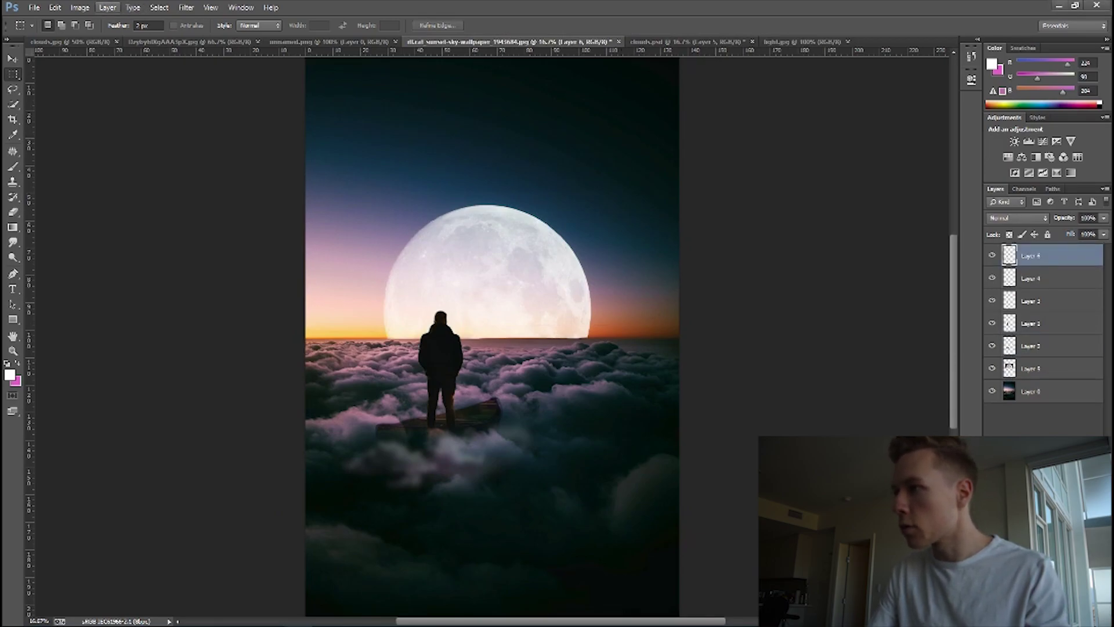
left_click(56, 7)
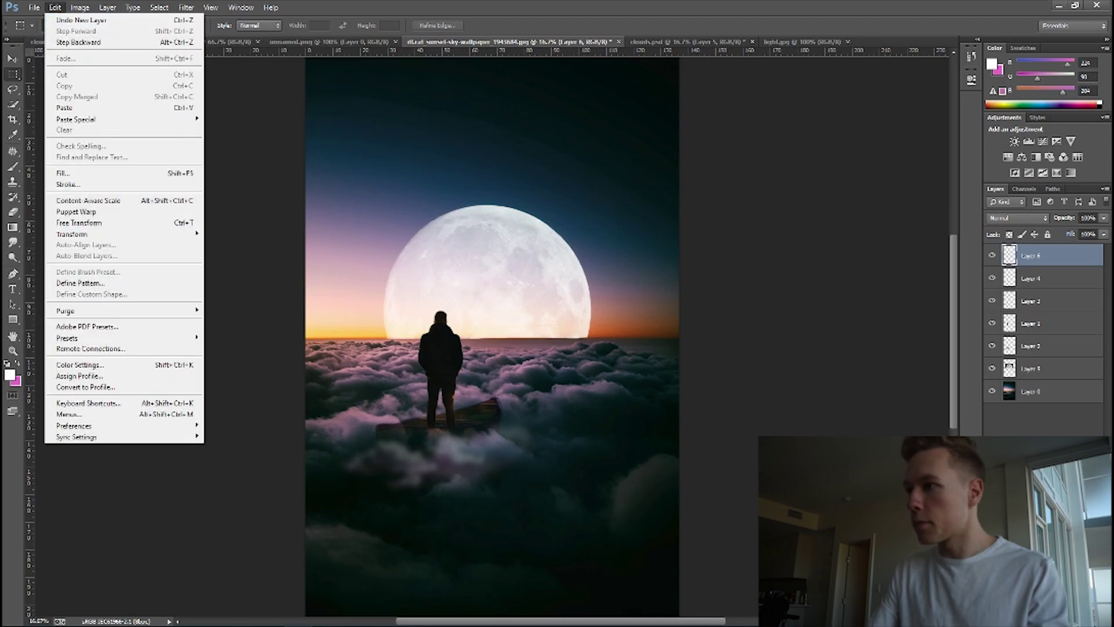
left_click(971, 56)
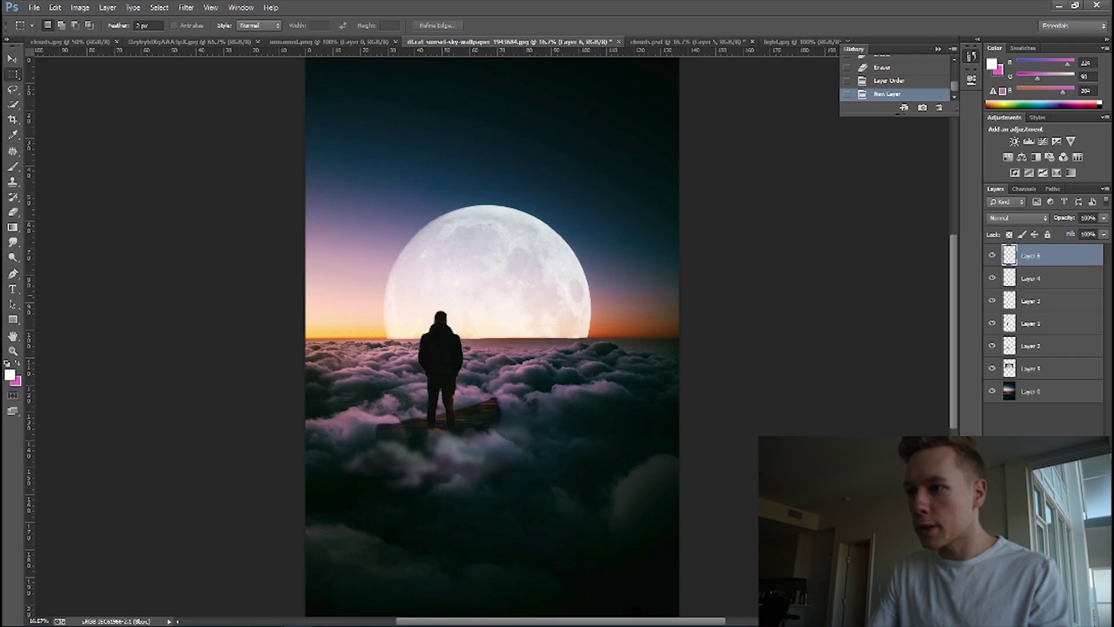
left_click(938, 49)
Step: Paste the orange glow, enlarge it to span the canvas width over the moon, and align its left edge with the canvas edge
key("ctrl+v")
key("ctrl+t")
left_click_drag(516, 324, 422, 193)
left_click_drag(443, 249, 806, 493)
left_click_drag(556, 399, 511, 341)
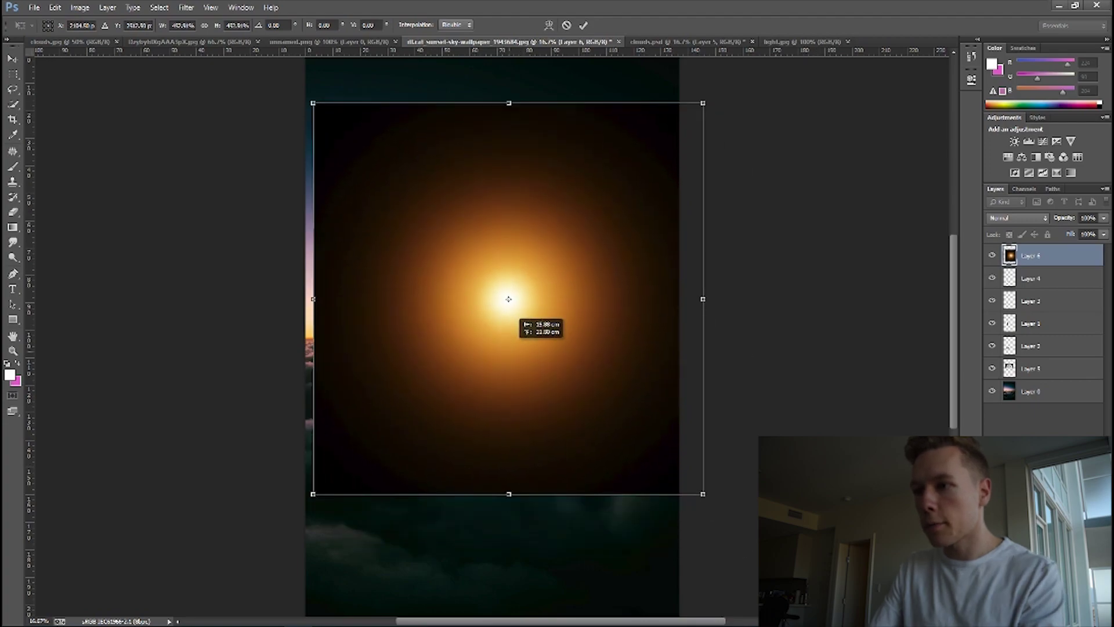
key("b")
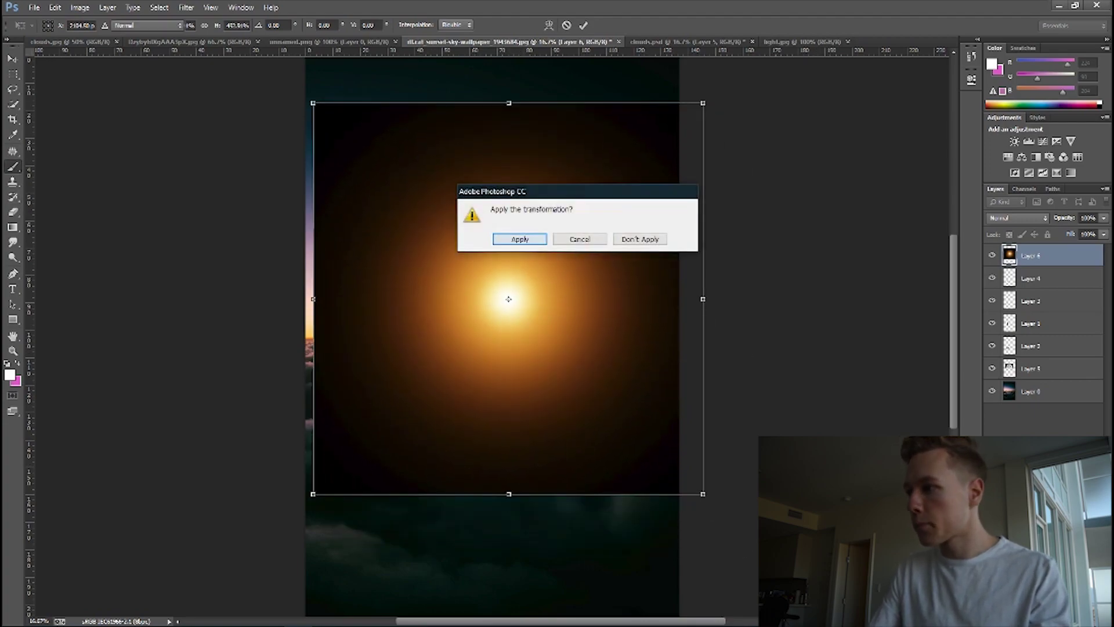
key("Return")
key("ctrl+t")
left_click_drag(589, 261, 579, 259)
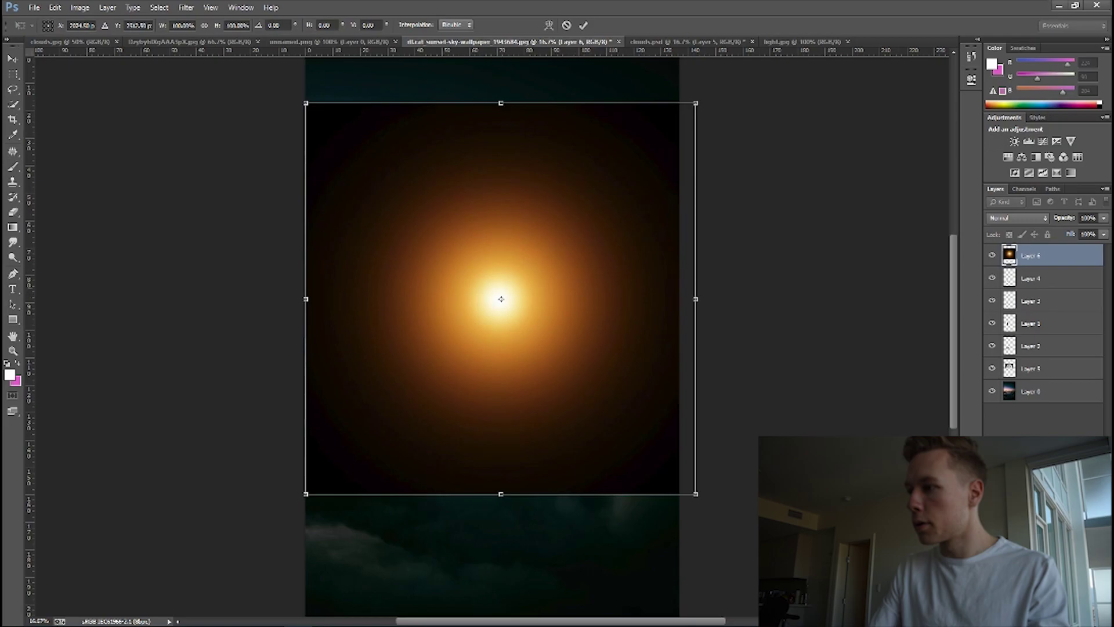
key("b")
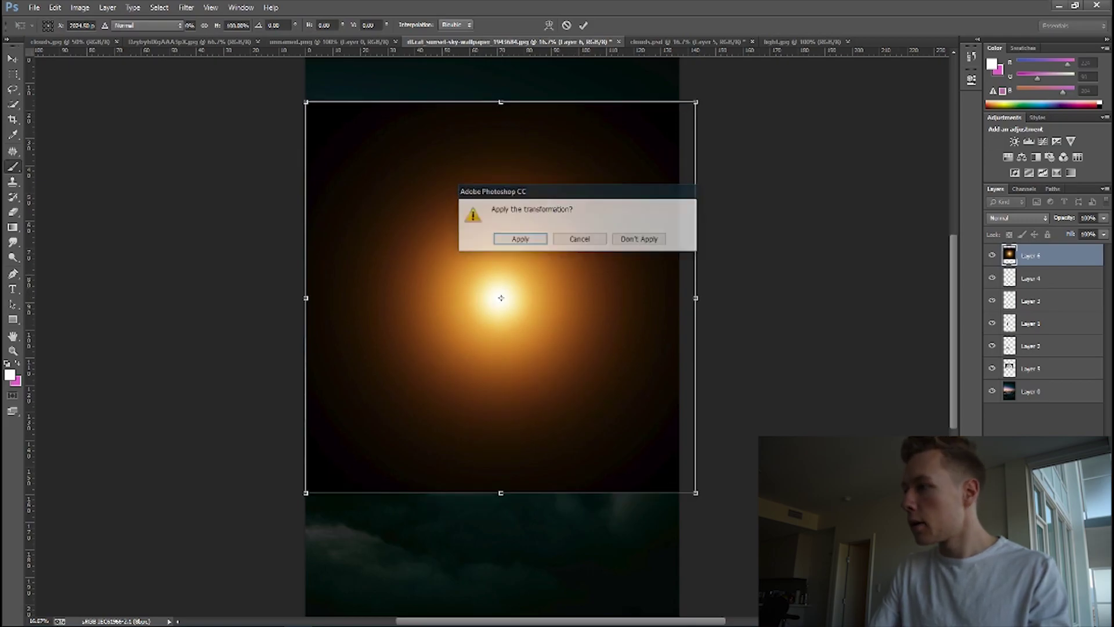
key("Return")
Step: Try the glow layer in Screen blend mode and set it back to Normal
left_click(1018, 217)
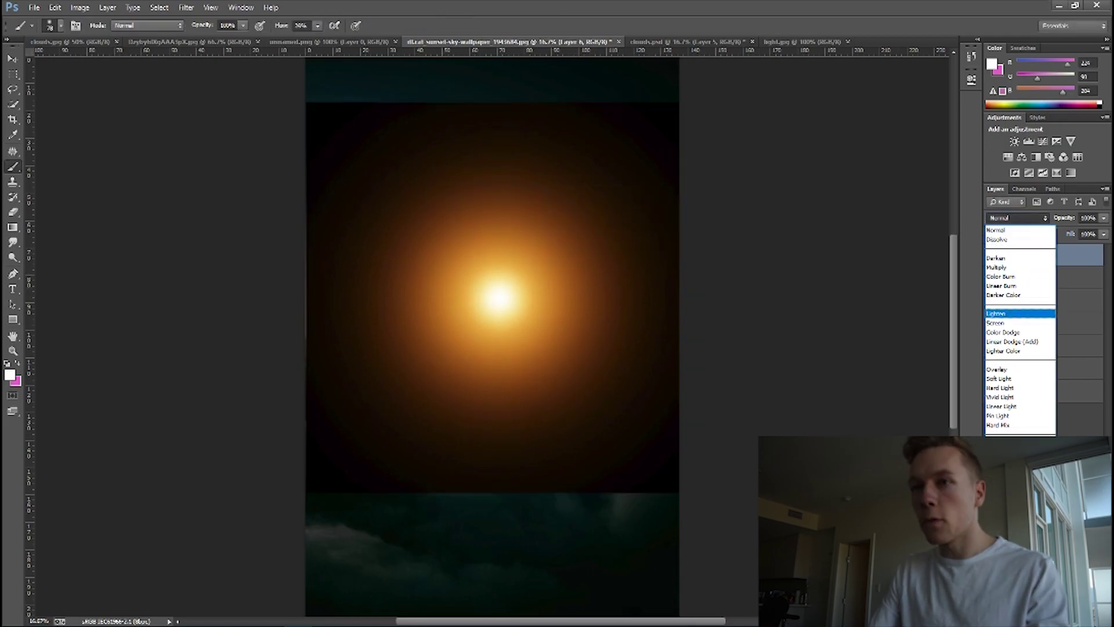
left_click(1013, 313)
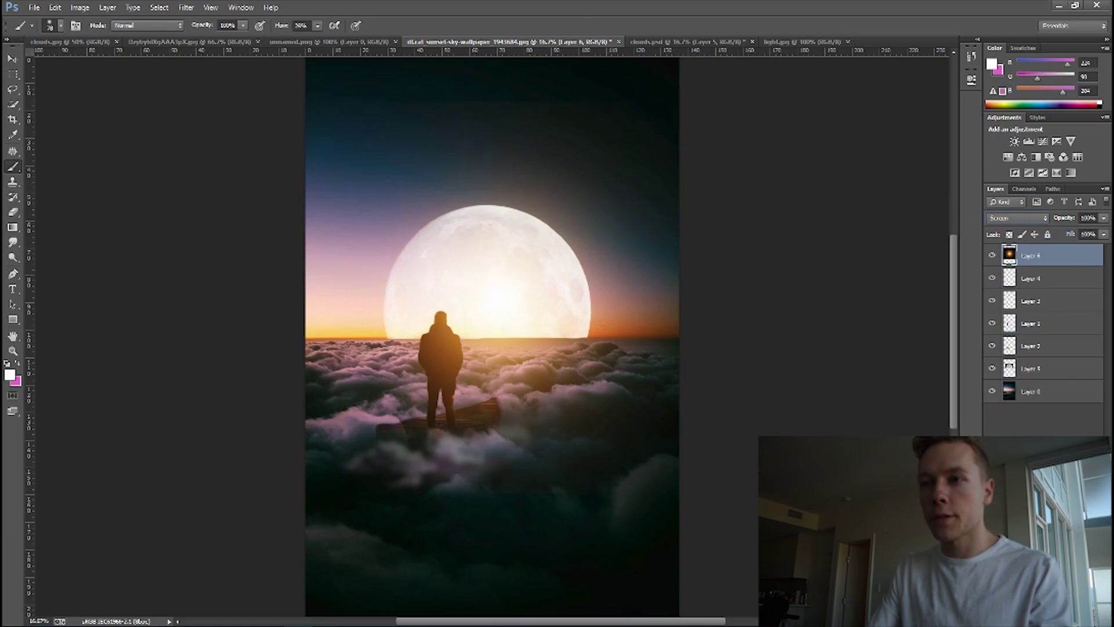
left_click(1018, 217)
left_click(1010, 226)
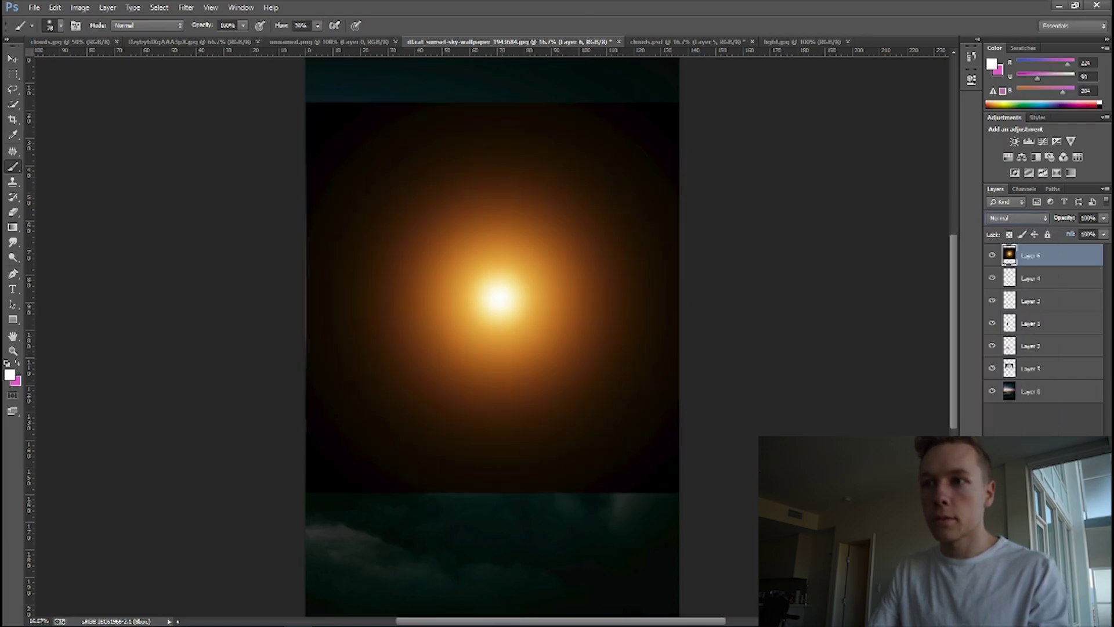
Step: Set the glow's hue to +5 and lower its saturation with Hue/Saturation, and blend its layer in Screen mode
left_click(80, 7)
mouse_move(174, 37)
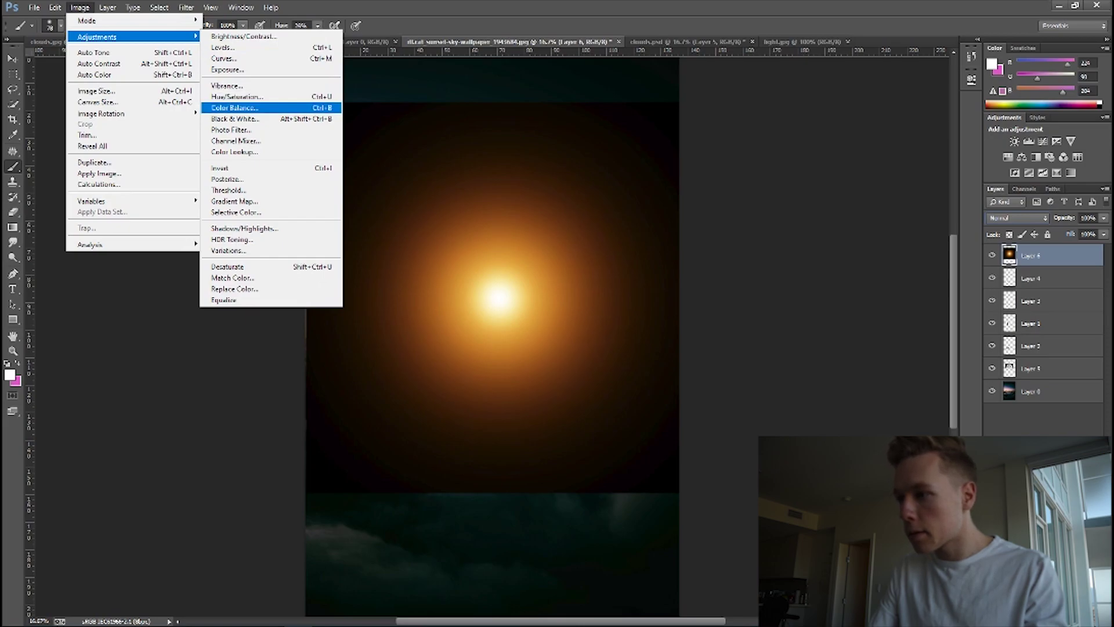
left_click(237, 96)
mouse_move(814, 426)
left_mouse_down()
mouse_move(825, 425)
mouse_move(815, 425)
left_mouse_up()
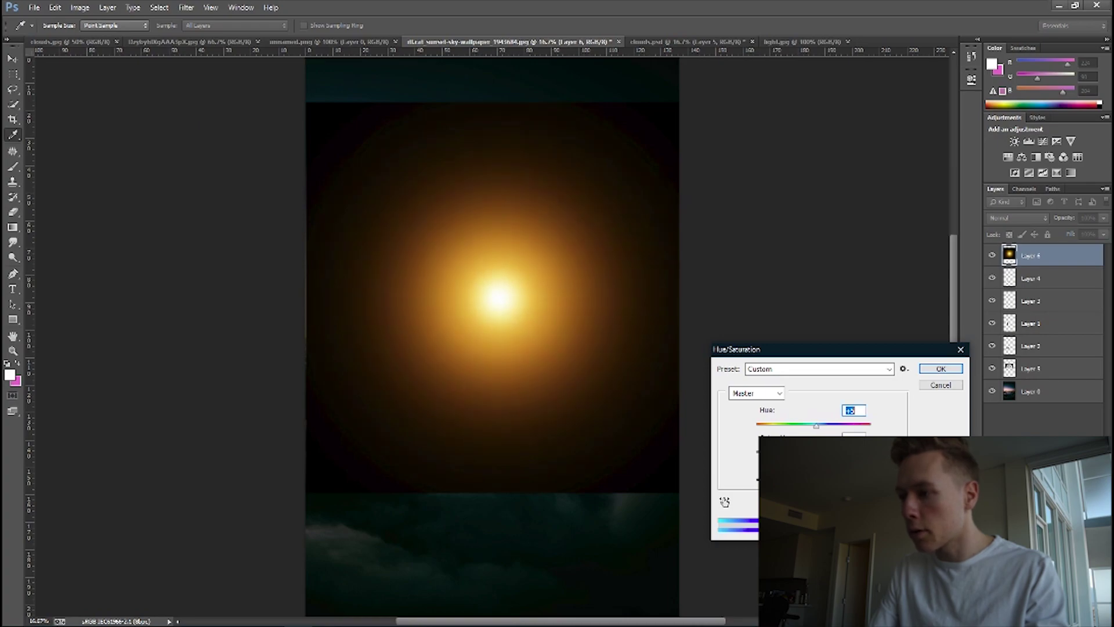
mouse_move(809, 451)
left_mouse_down()
mouse_move(758, 452)
mouse_move(799, 452)
left_mouse_up()
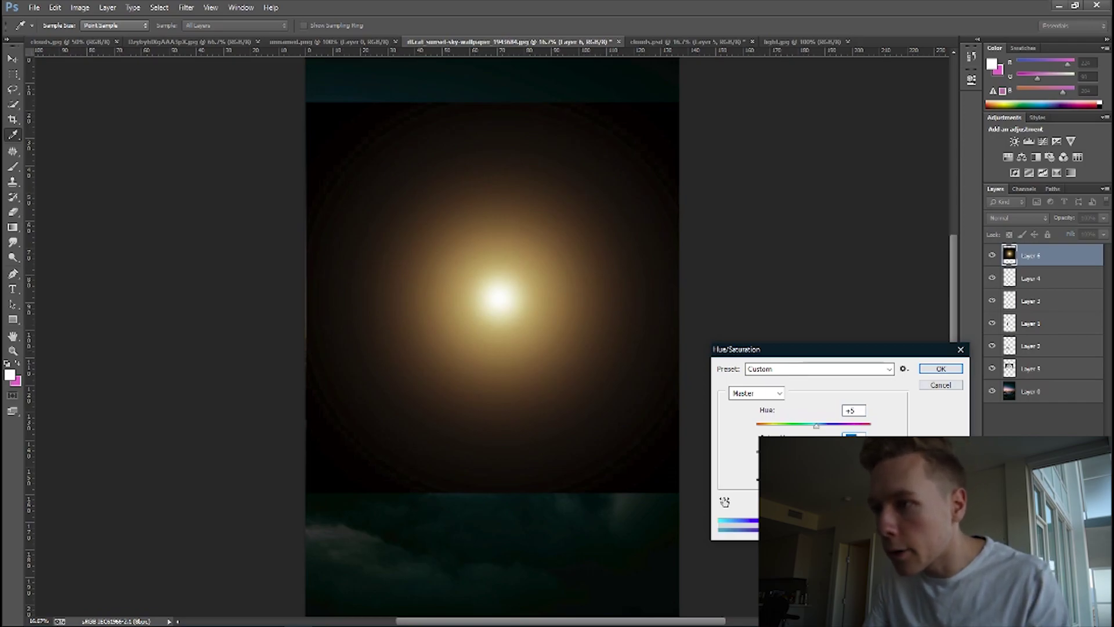
left_click(941, 369)
left_click(1018, 218)
left_click(1012, 323)
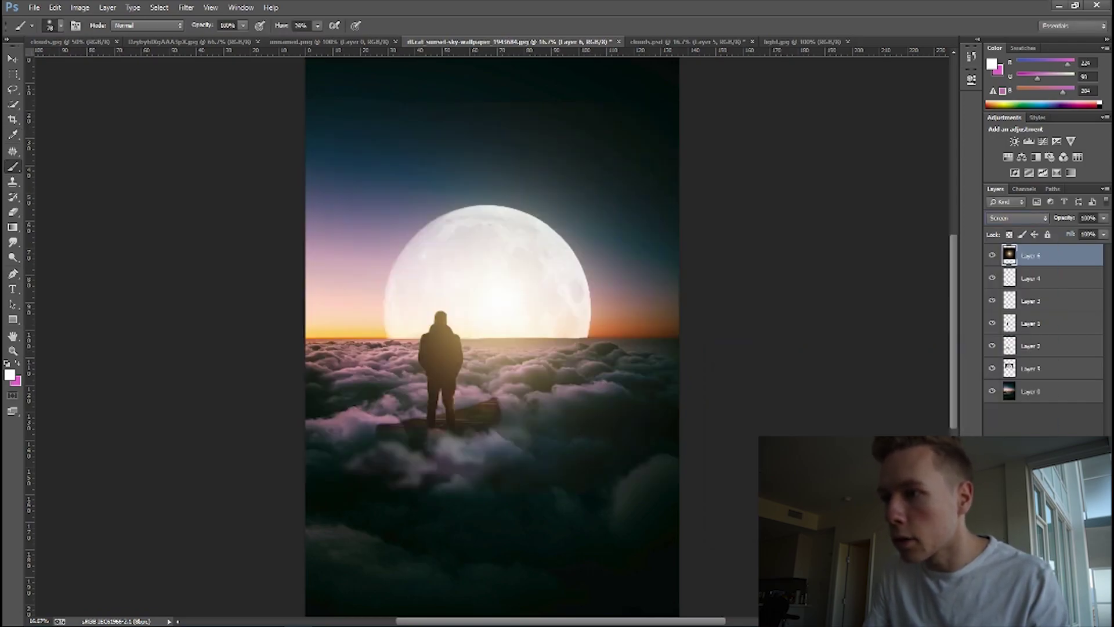
Step: Scale the glow layer to about 79%, centre it over the moon, and move it below Layer 2, directly above the moon layer
key("ctrl+t")
left_click_drag(500, 295, 491, 292)
left_click_drag(686, 486, 604, 404)
left_click_drag(487, 255, 525, 282)
left_click(12, 166)
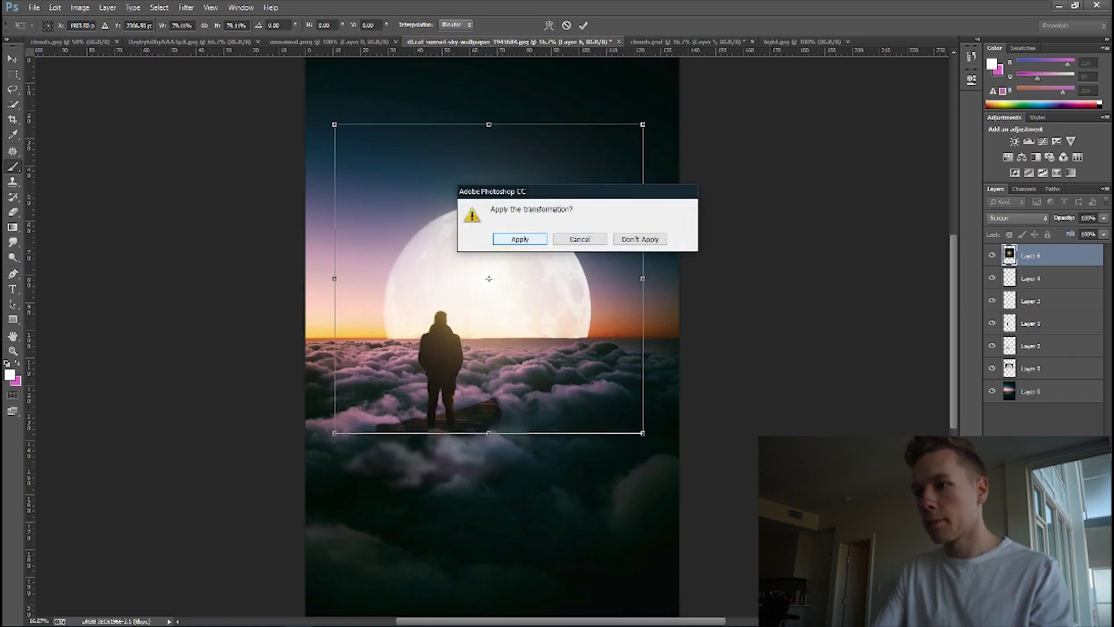
left_click(520, 239)
left_click_drag(1033, 254, 1032, 346)
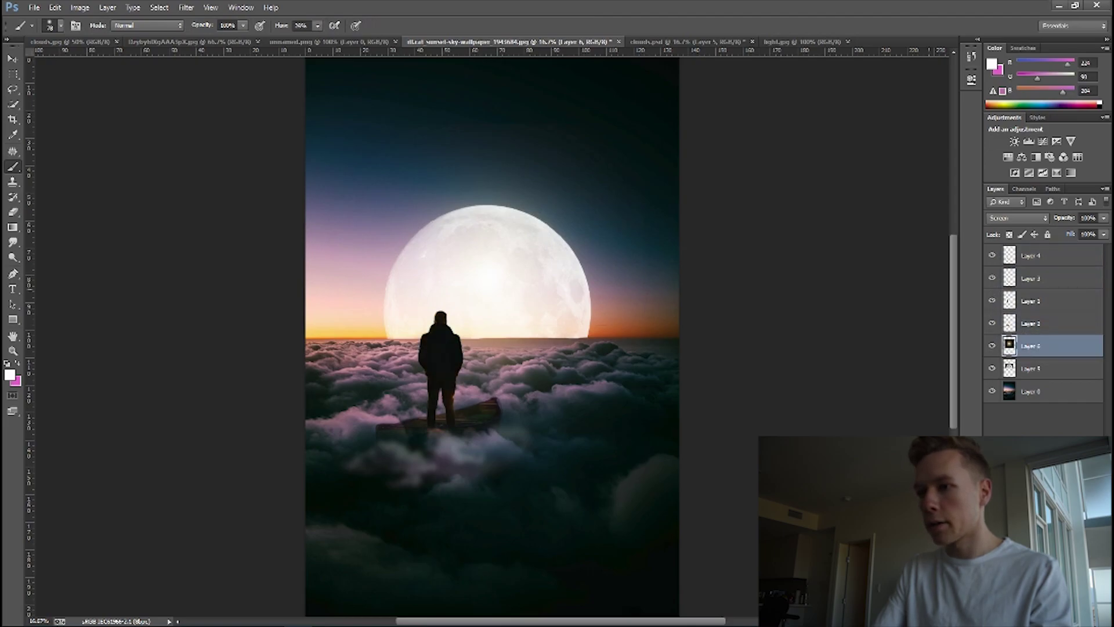
Step: Switch the glow layer's visibility off and on repeatedly to compare the moon with and without the glow
left_click(992, 345)
left_click(992, 345)
left_click(992, 345)
left_click(992, 345)
left_click(992, 345)
left_click(992, 345)
left_click(992, 345)
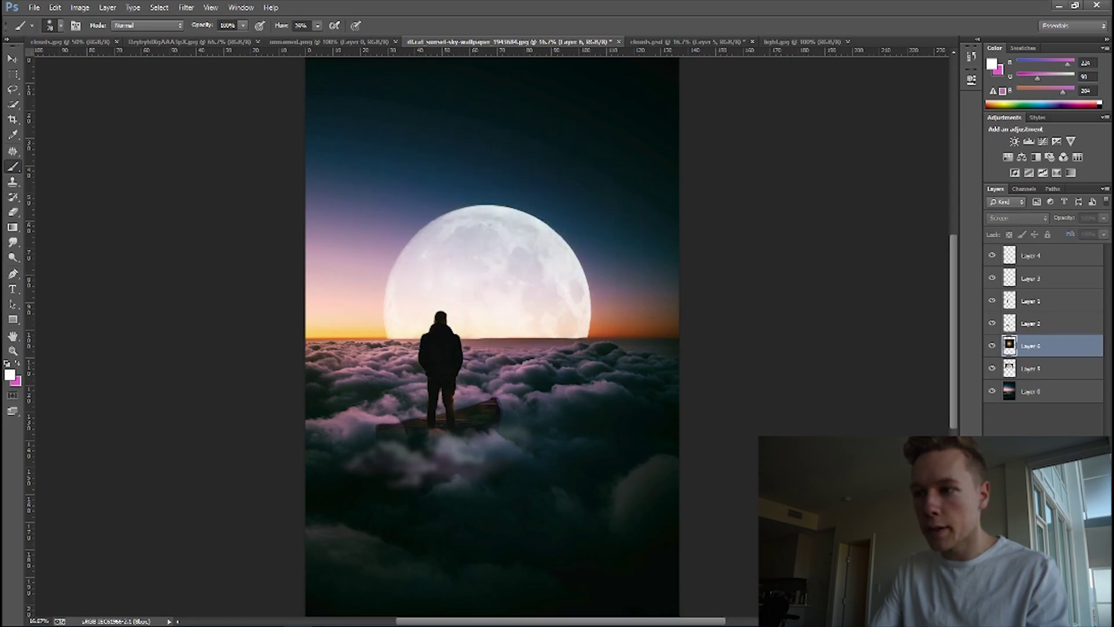
left_click(992, 345)
left_click(992, 345)
left_click(993, 345)
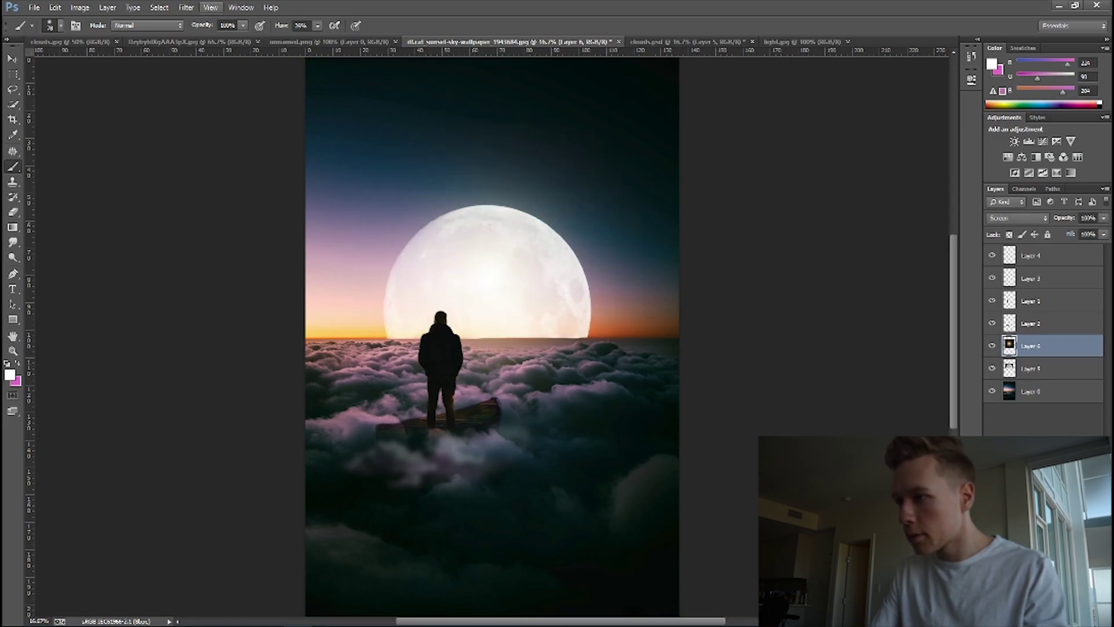
Step: Apply a Gaussian Blur to the glow layer
left_click(186, 7)
mouse_move(232, 135)
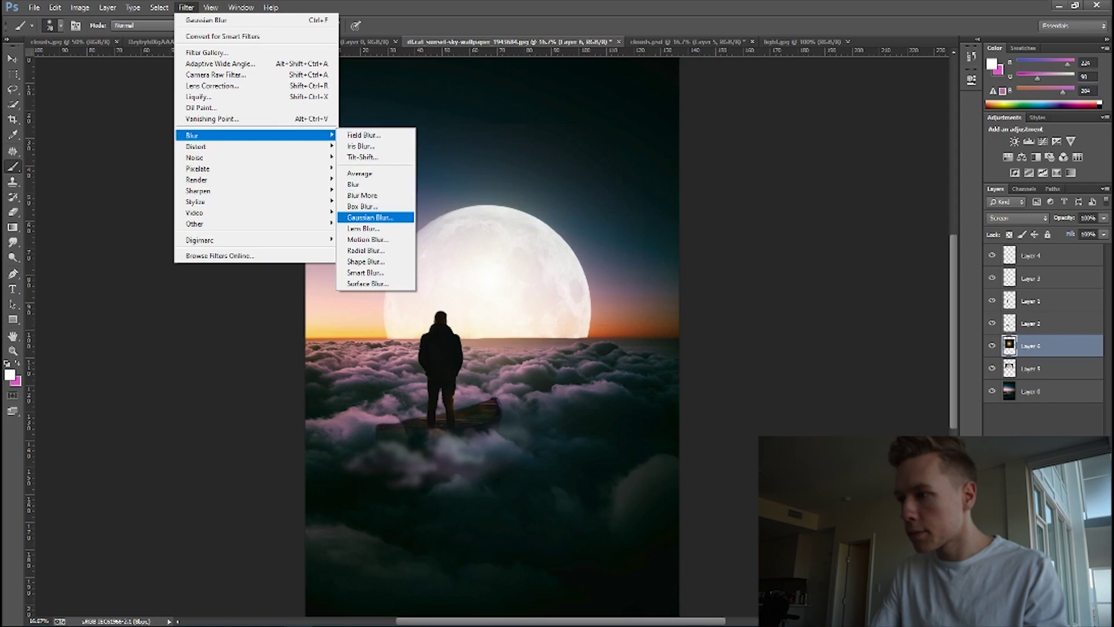
left_click(369, 217)
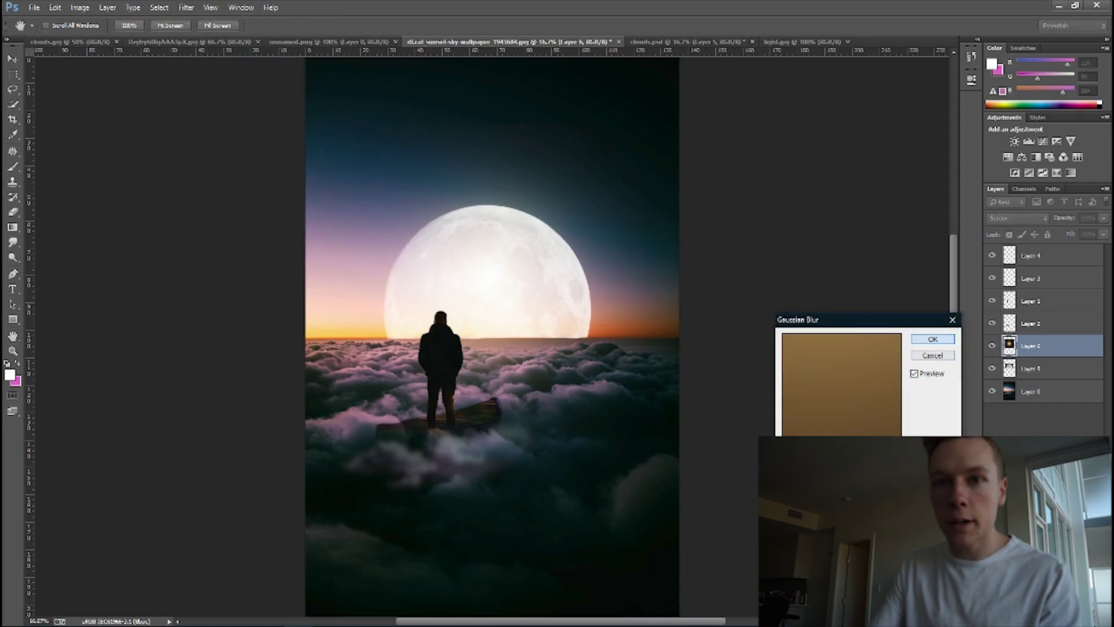
key("Return")
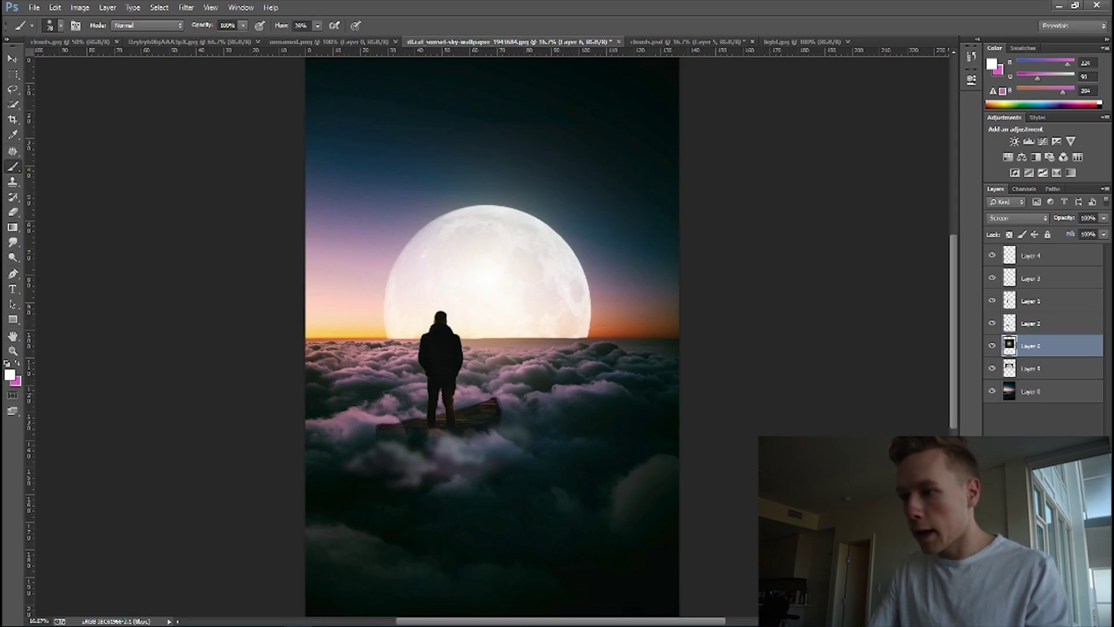
left_click(1032, 368)
right_click(1033, 368)
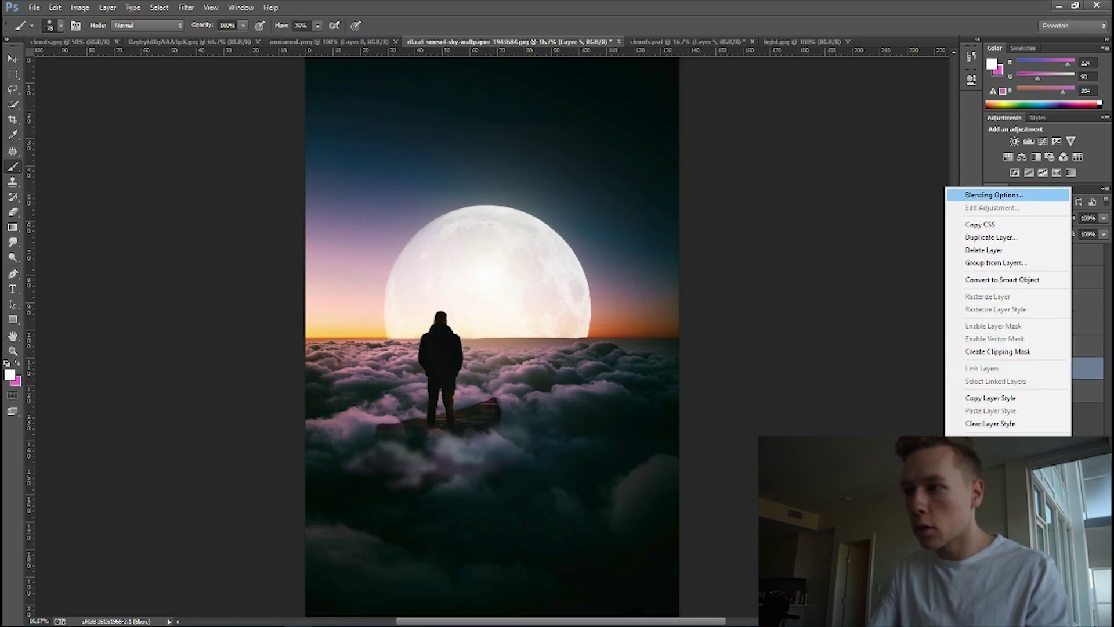
left_click(994, 195)
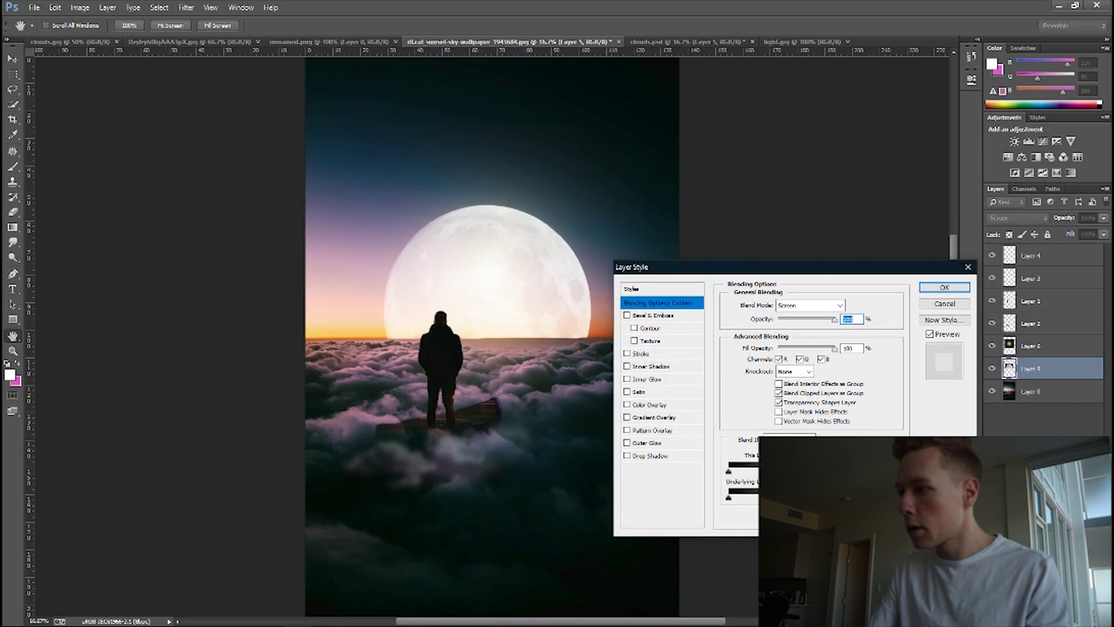
left_click(627, 443)
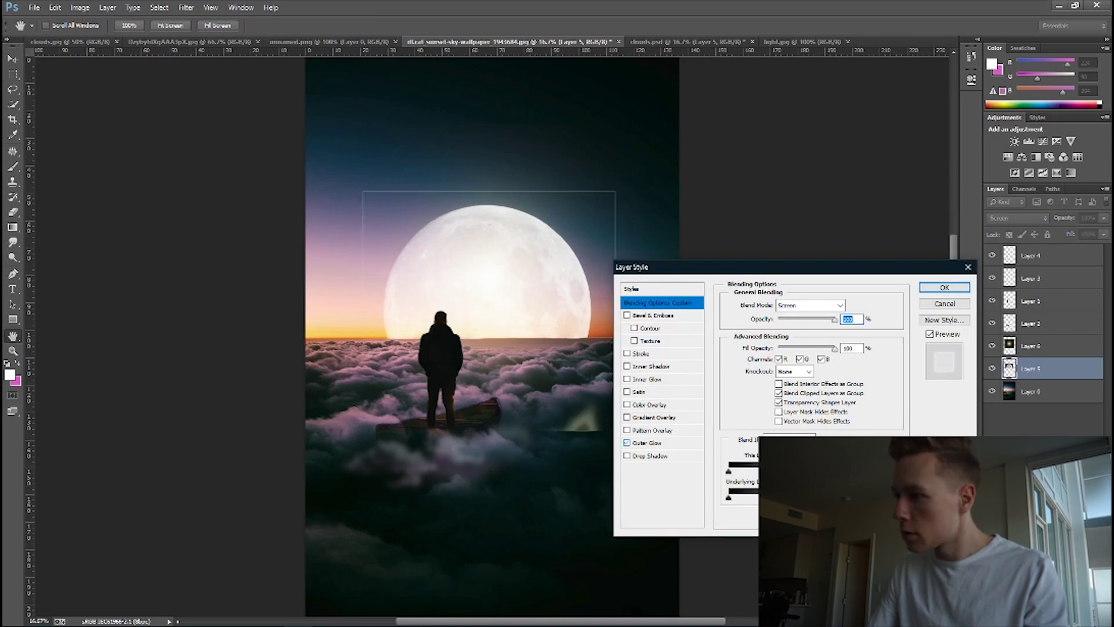
left_click(648, 443)
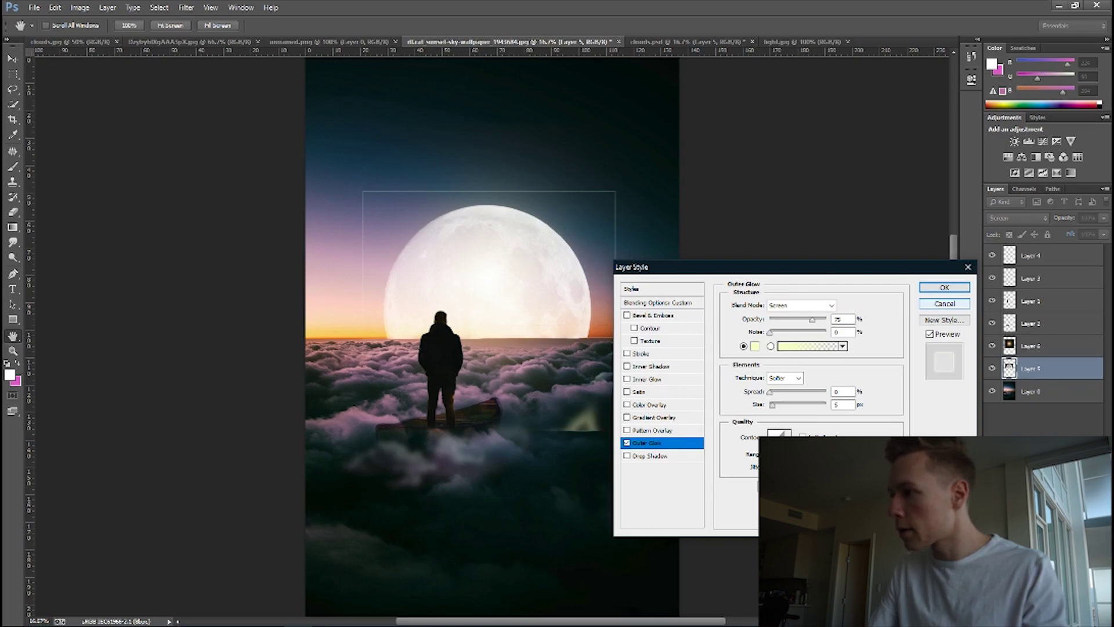
left_click(944, 304)
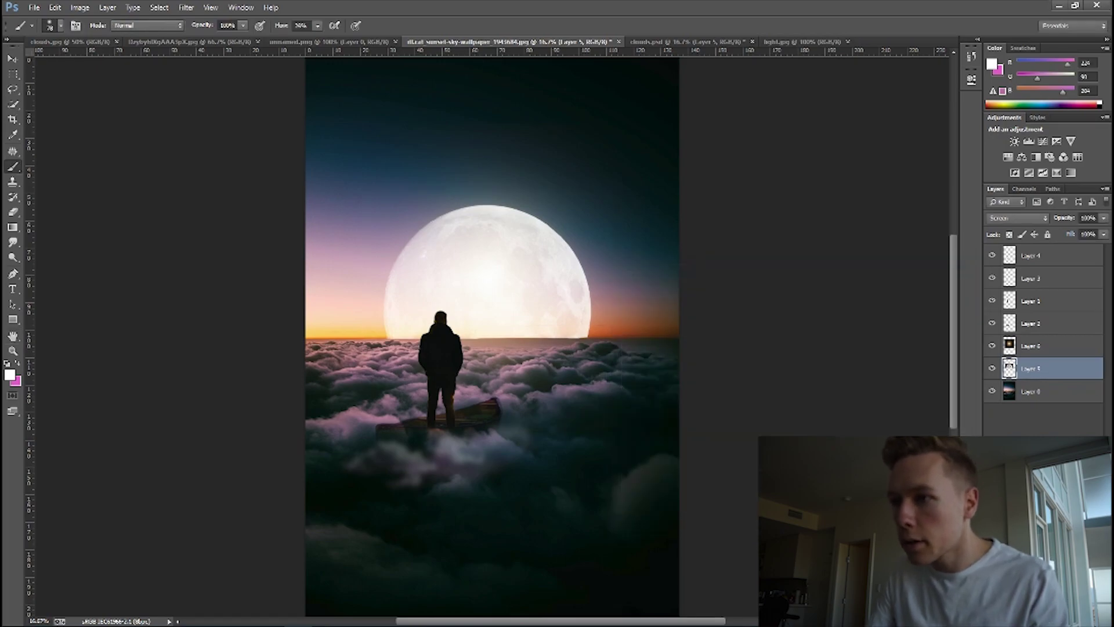
Step: Set the moon layer to Normal blend mode, select the moon with Quick Selection, and refine its edge with a 3.0 px Smart Radius
left_click(1018, 218)
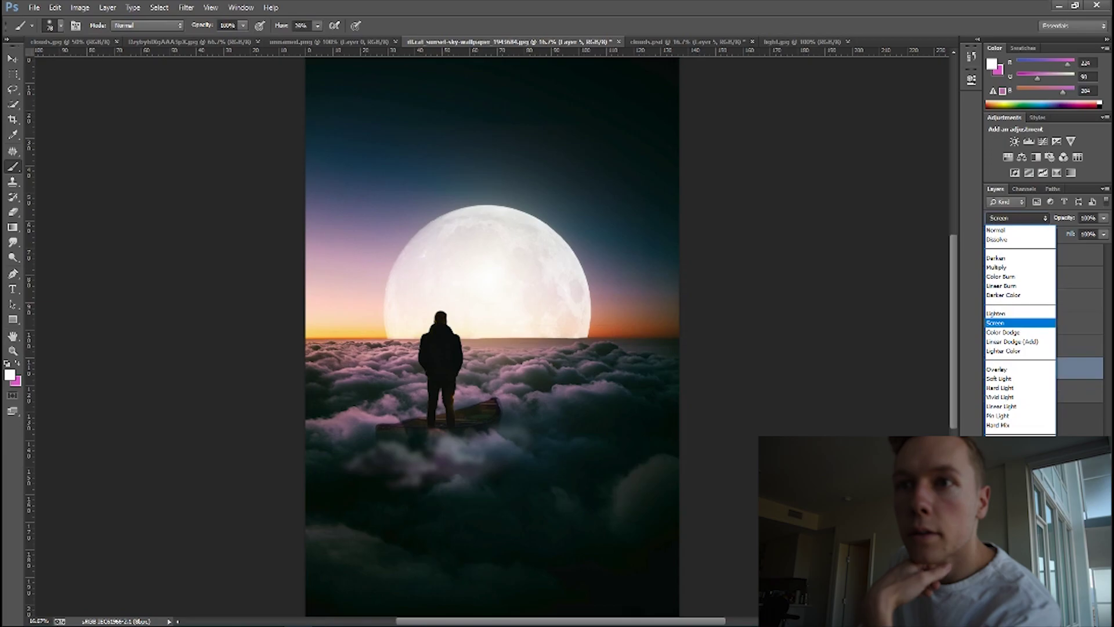
left_click(996, 231)
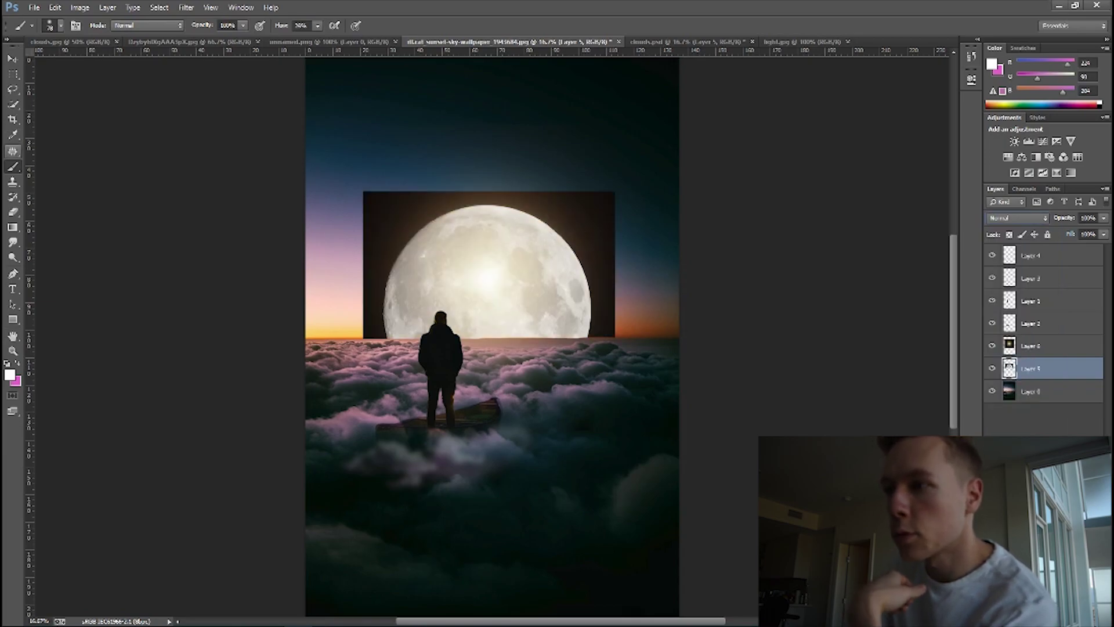
left_click(13, 105)
left_click_drag(433, 273, 546, 279)
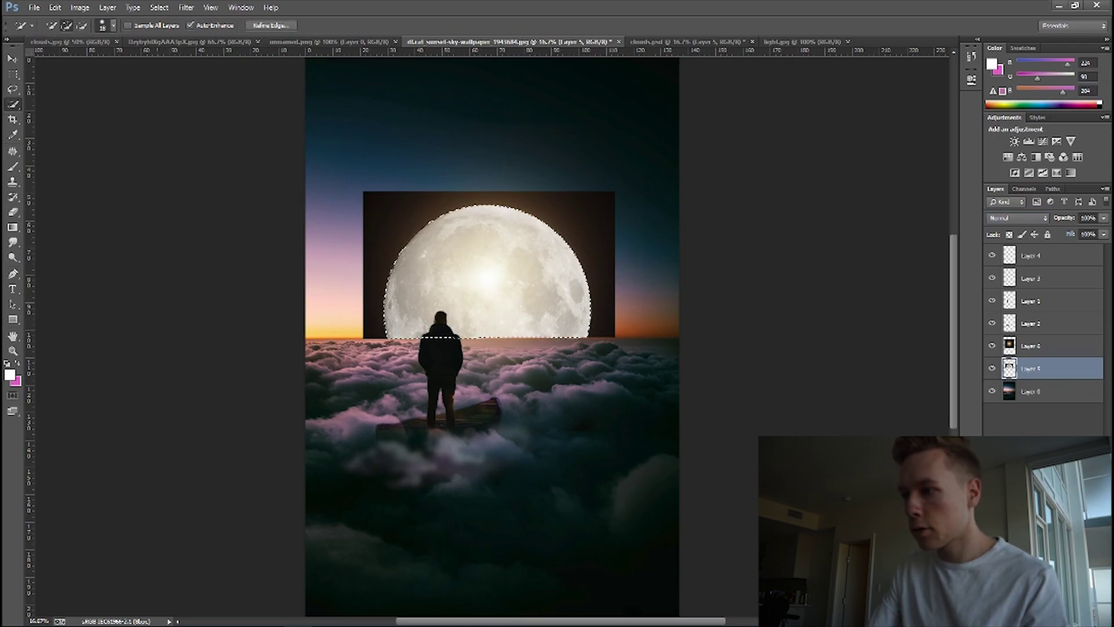
right_click(512, 270)
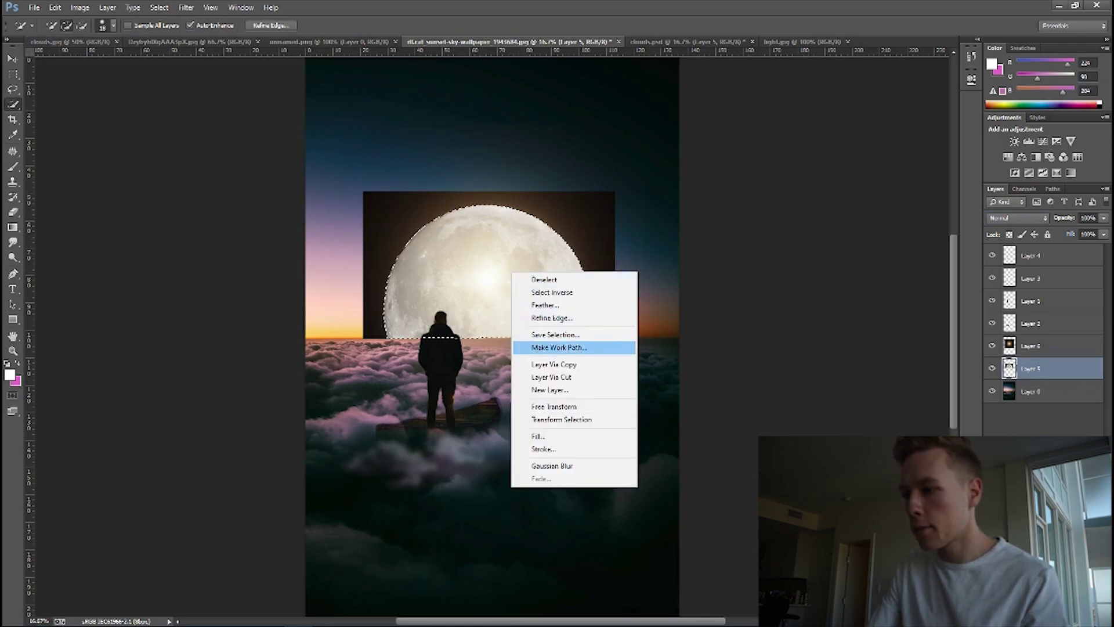
left_click(552, 318)
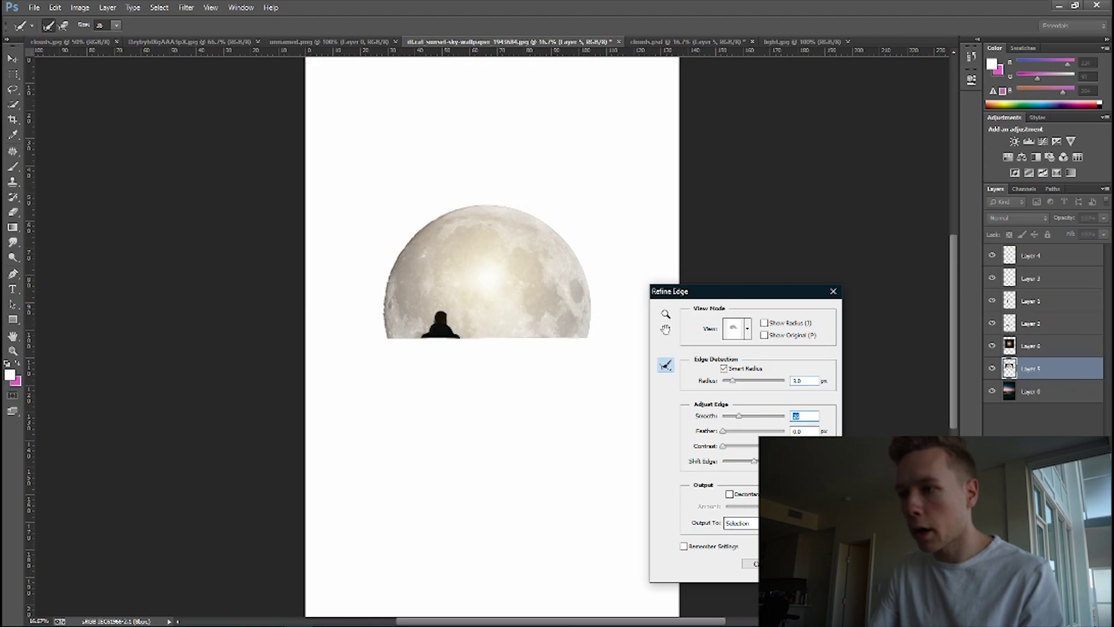
key("Return")
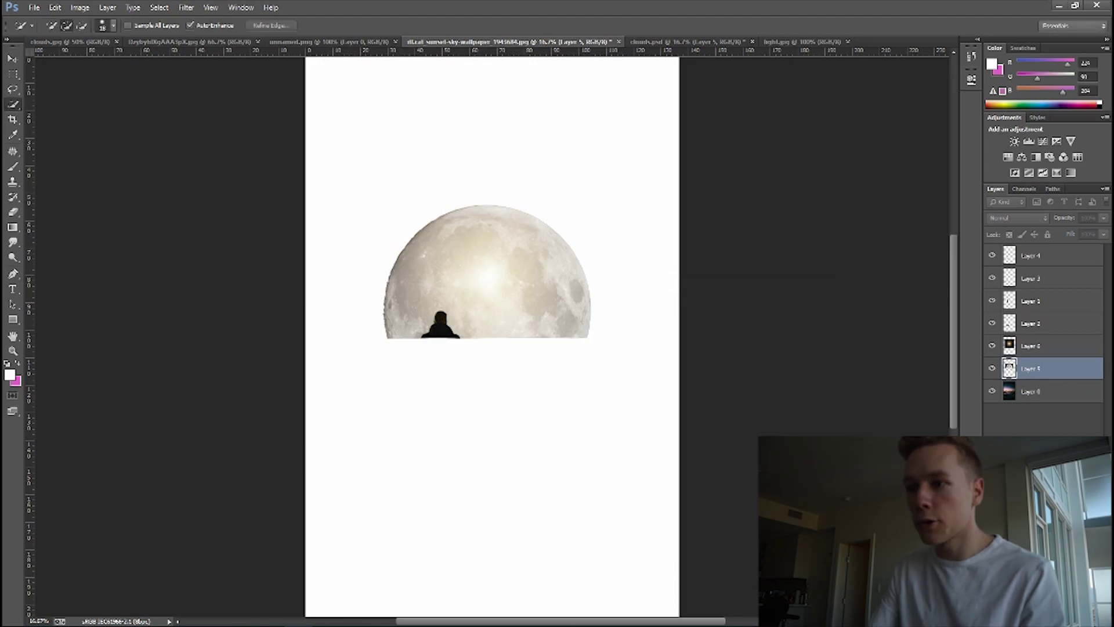
Step: Delete the dark background around the moon by inverting the selection, deselect, and return the moon layer to Screen blend mode
right_click(525, 265)
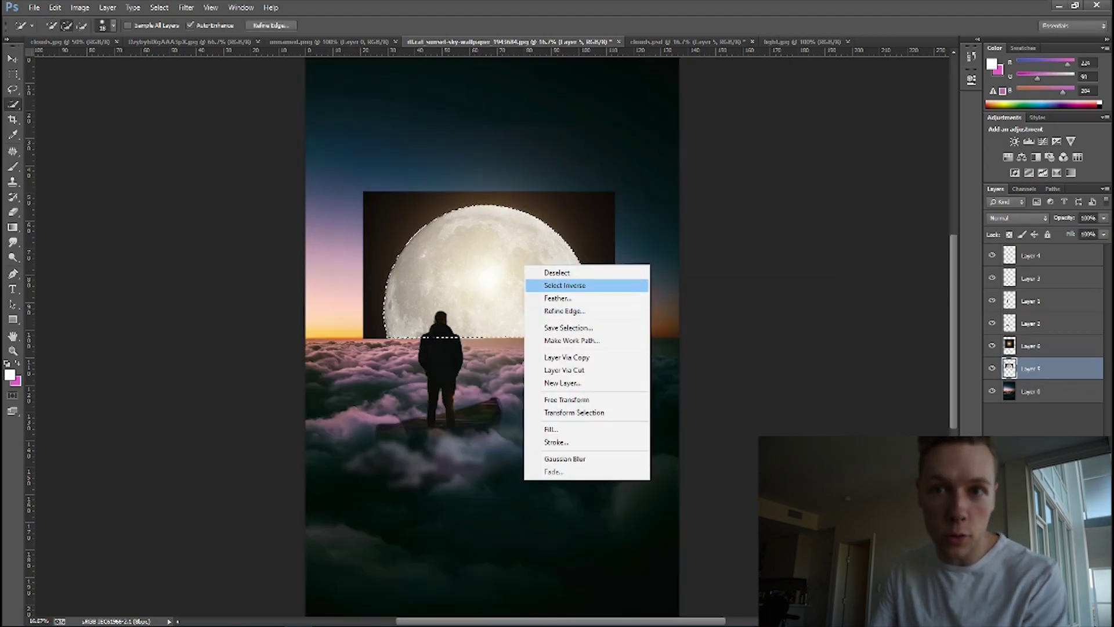
left_click(565, 284)
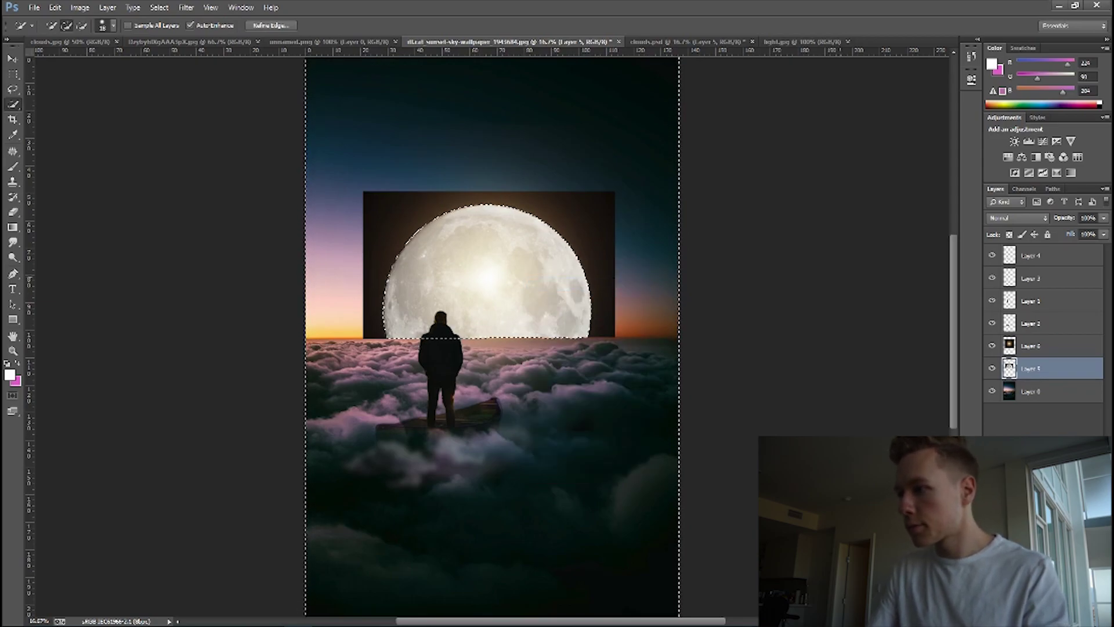
key("Delete")
key("ctrl+d")
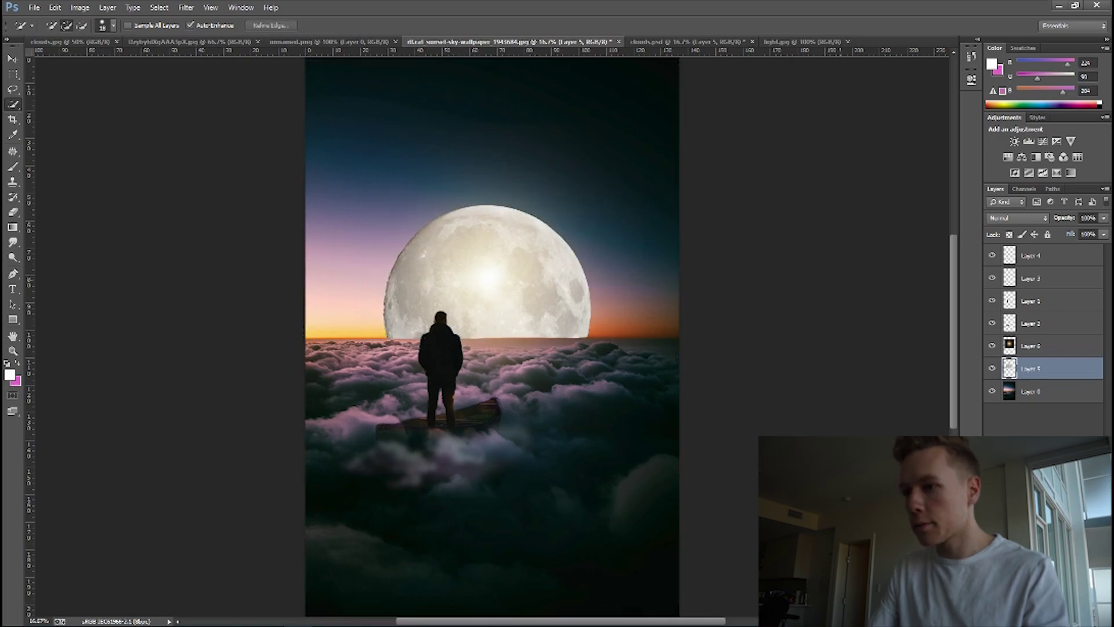
left_click(1017, 217)
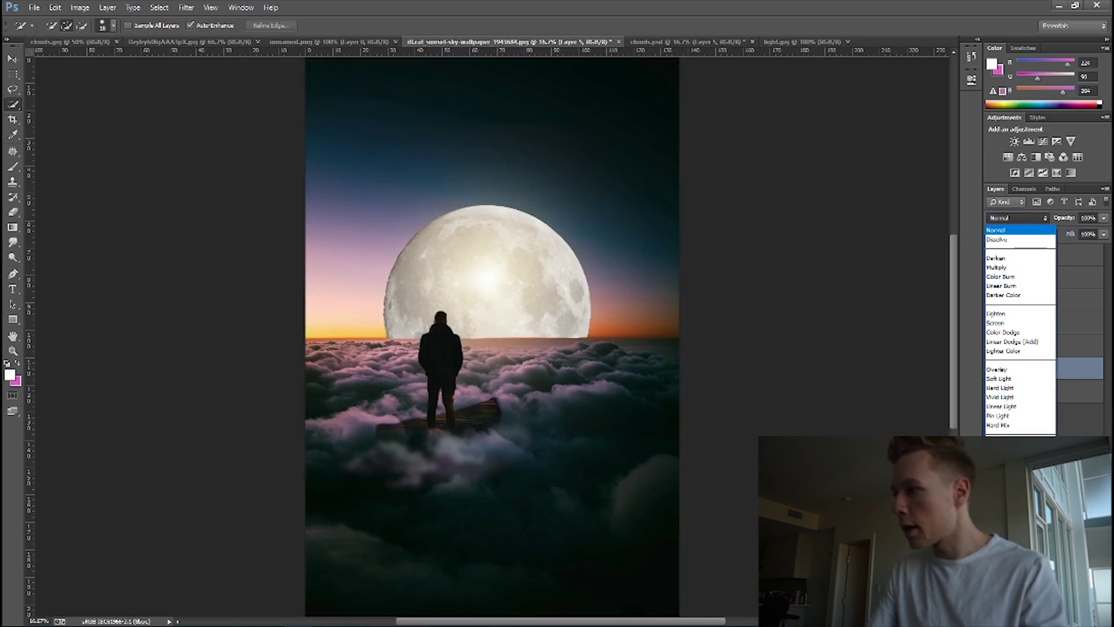
key("Return")
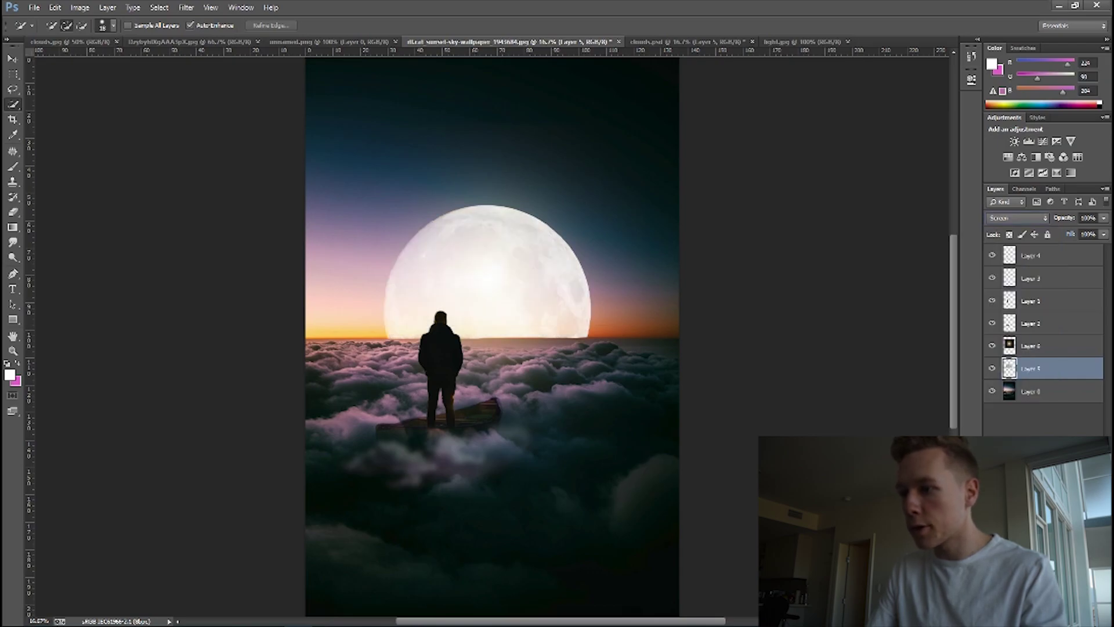
Step: Add an Outer Glow to the moon layer in pale yellow, with 0% spread, about 174 px size and about 40% opacity
right_click(1039, 367)
left_click(975, 191)
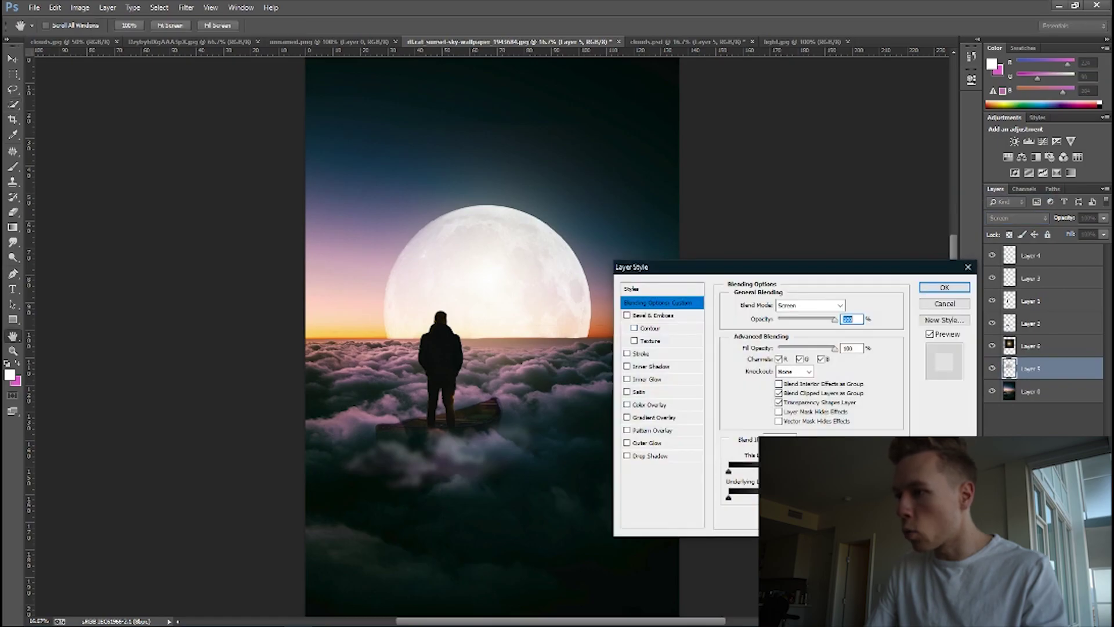
left_click(647, 443)
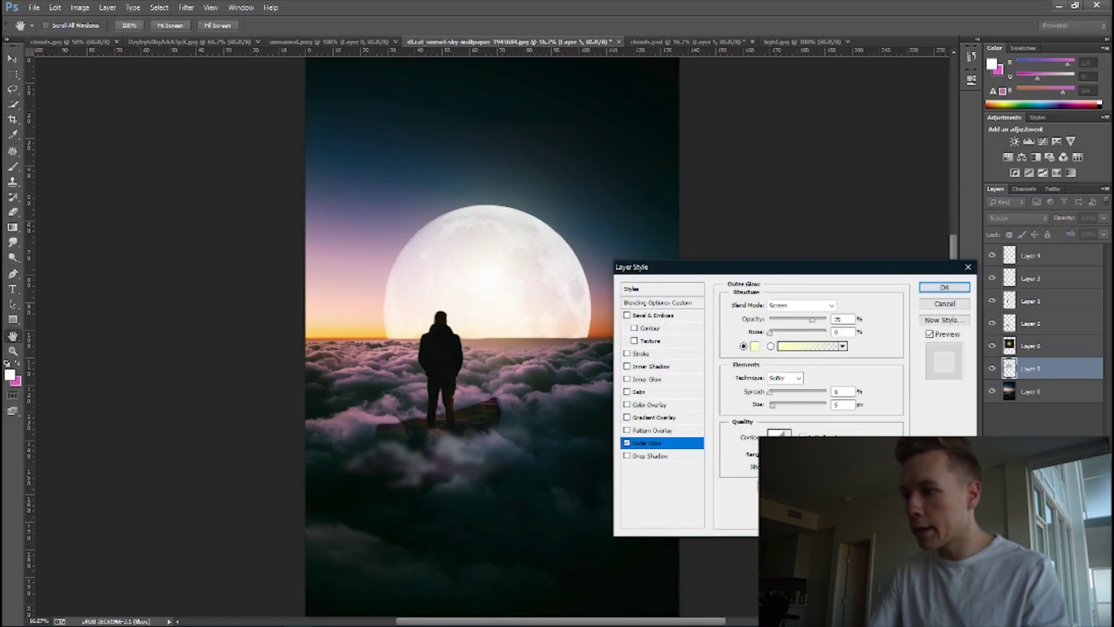
left_click(755, 346)
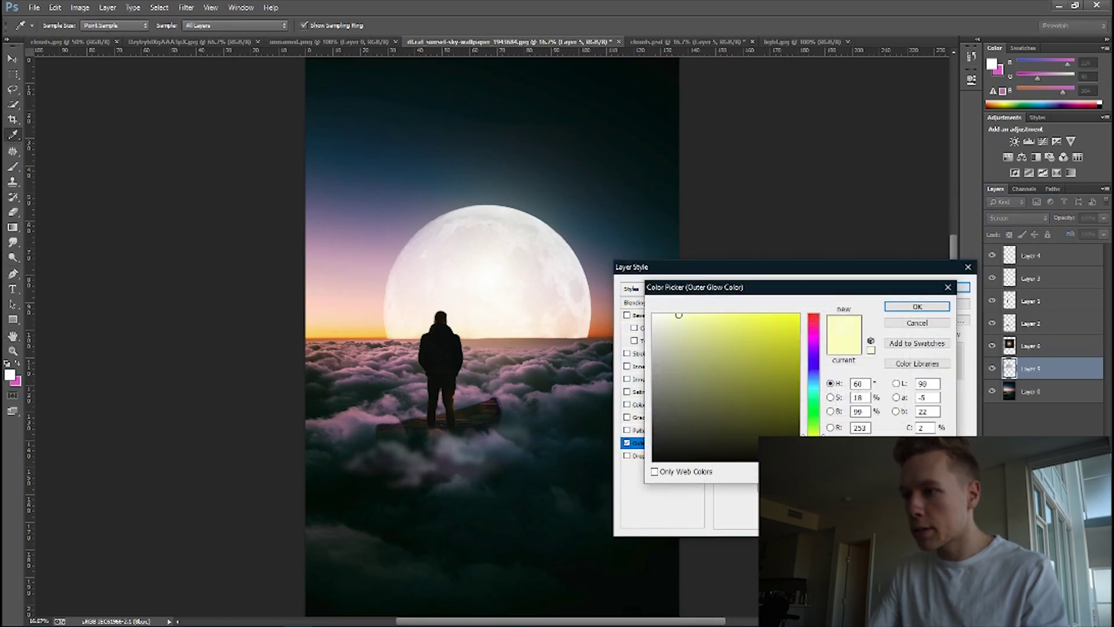
key("Return")
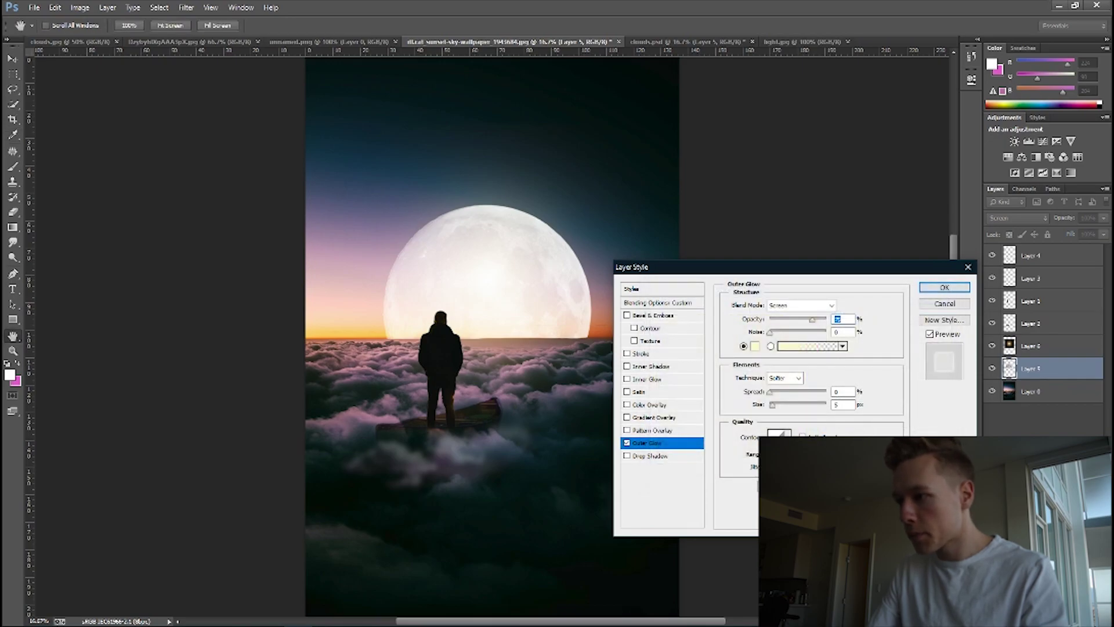
left_click_drag(772, 405, 811, 405)
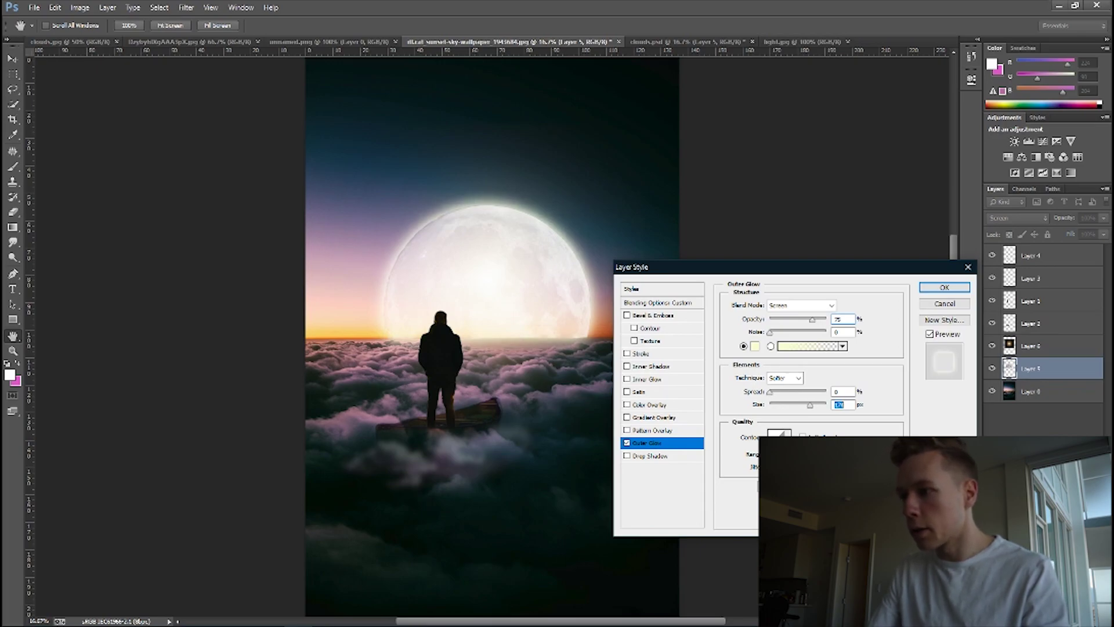
left_click_drag(770, 392, 770, 392)
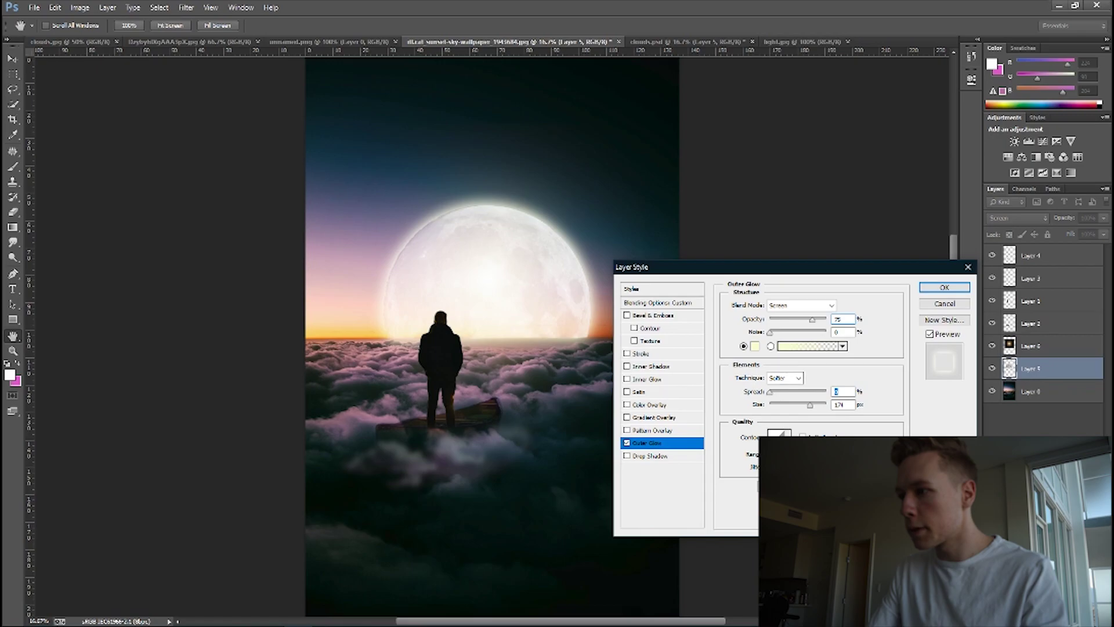
left_click_drag(812, 319, 797, 320)
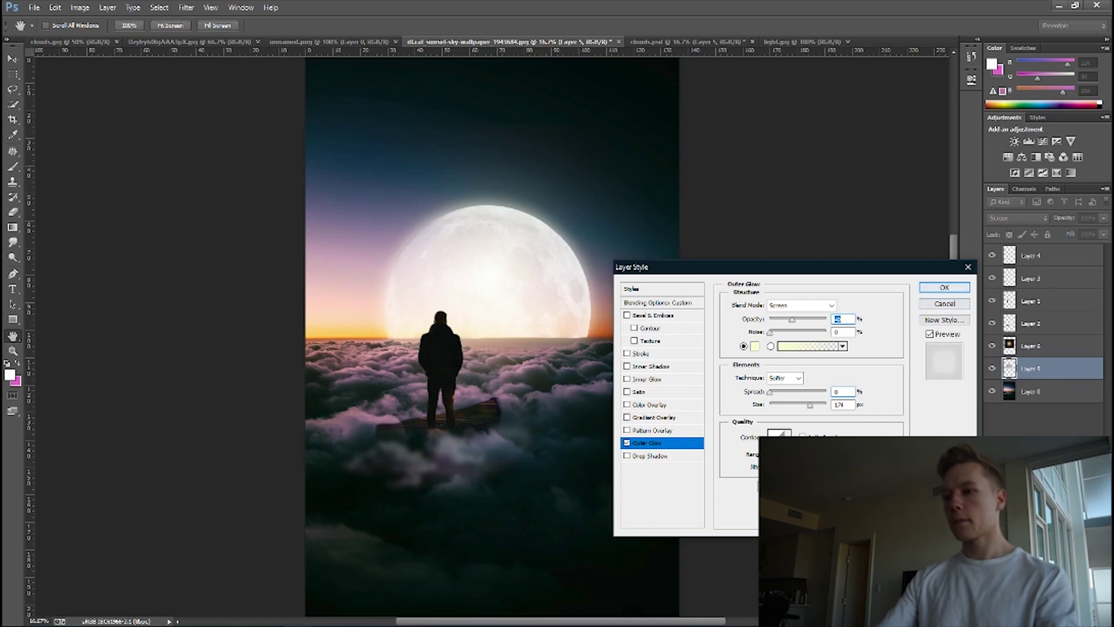
key("Return")
key("w")
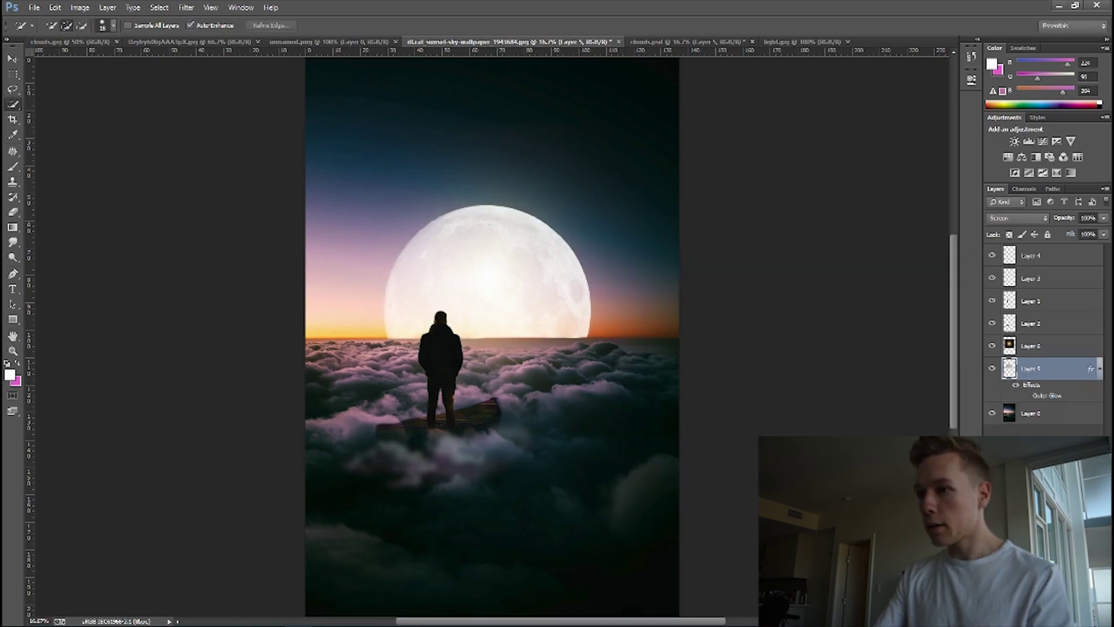
Step: Compare the finished composite with the earlier version in clouds.psd
scroll(492, 337, "up", 6)
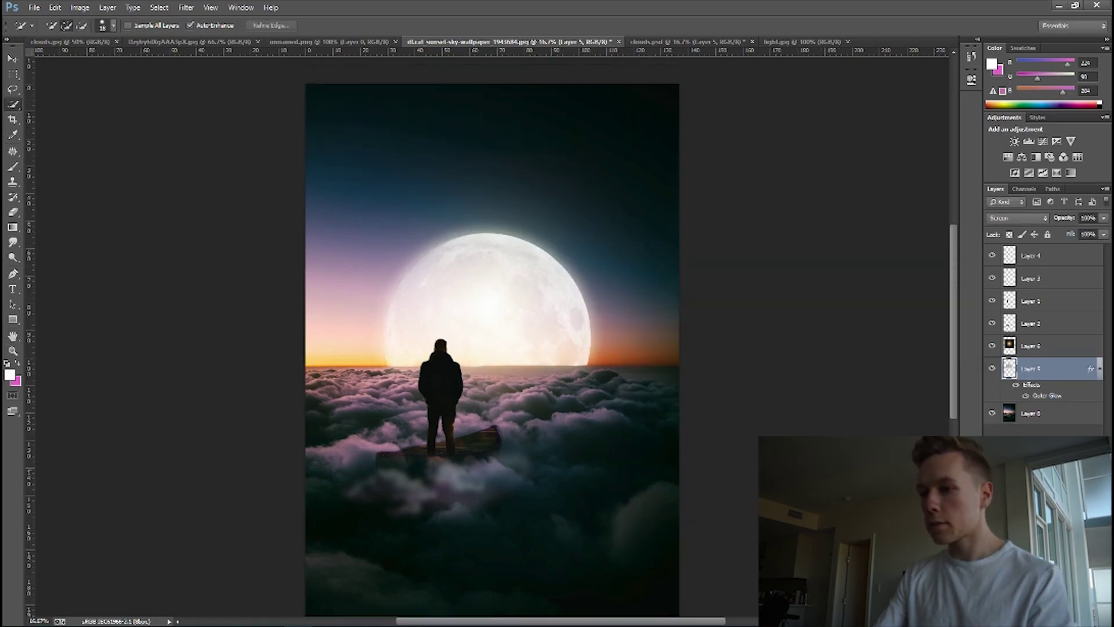
scroll(492, 337, "down", 5)
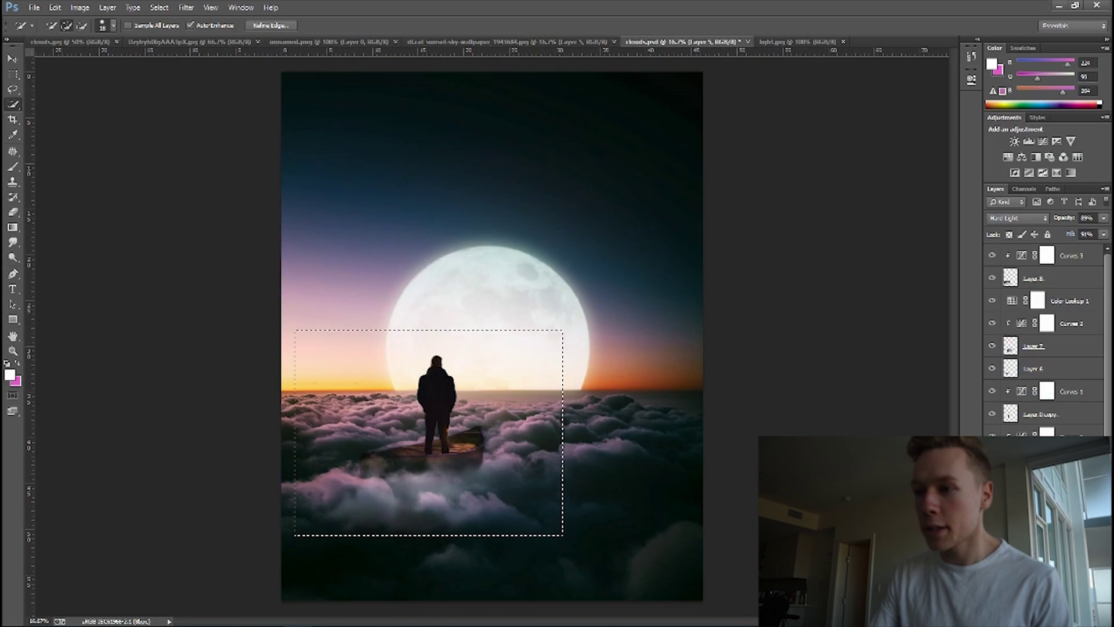
left_click(507, 41)
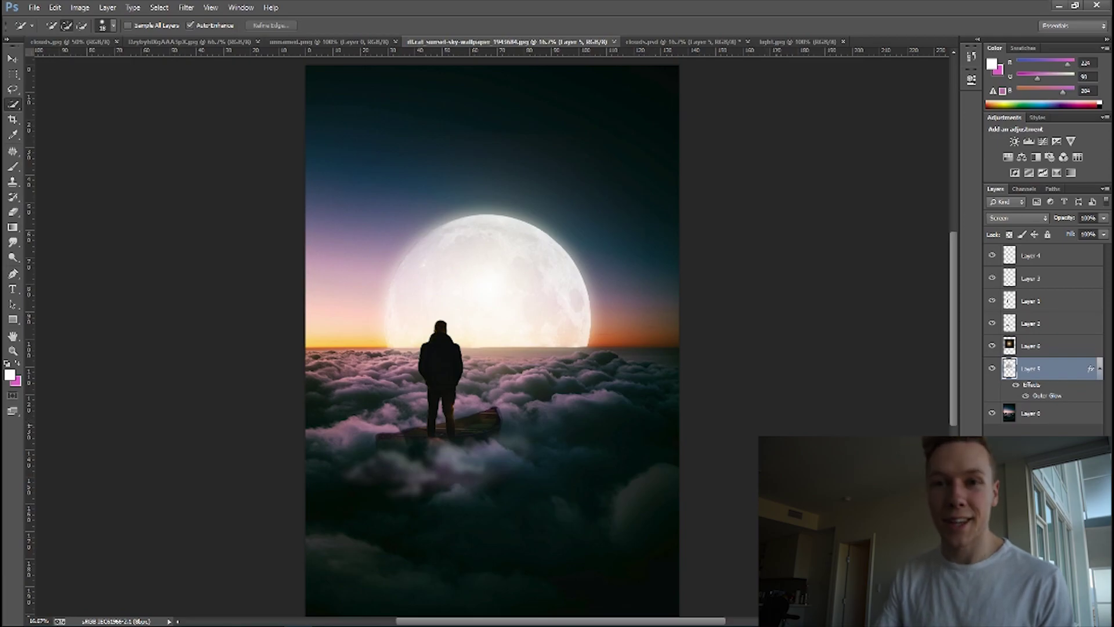
scroll(492, 336, "down", 1)
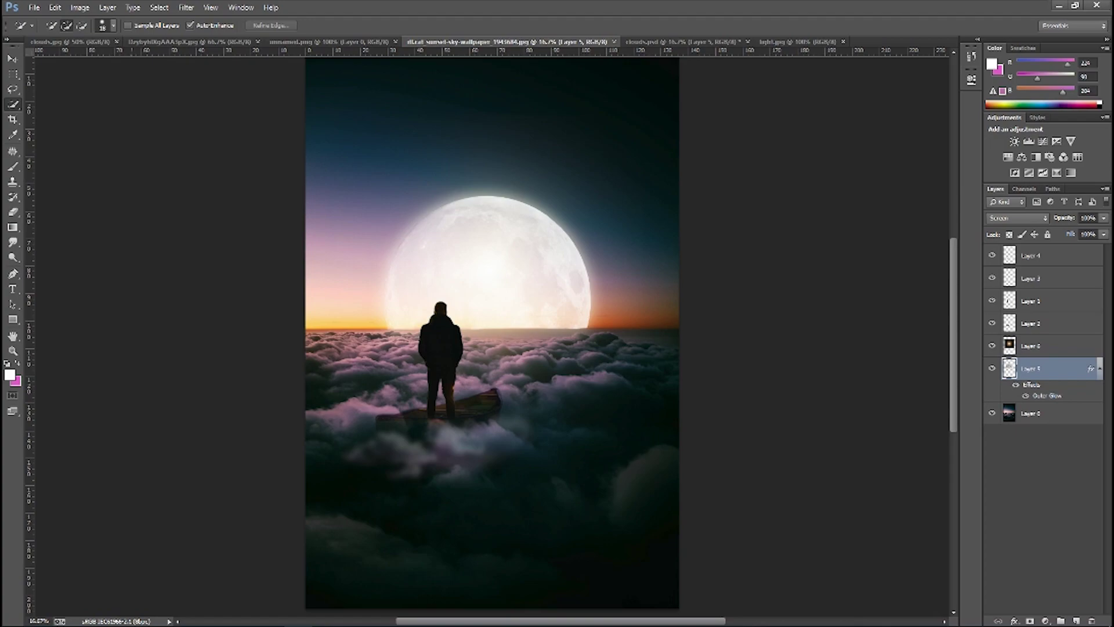
Step: Quit Photoshop without saving the changes to clouds.psd, and close the browser window with the canoe image search
mouse_move(468, 615)
left_click(1097, 5)
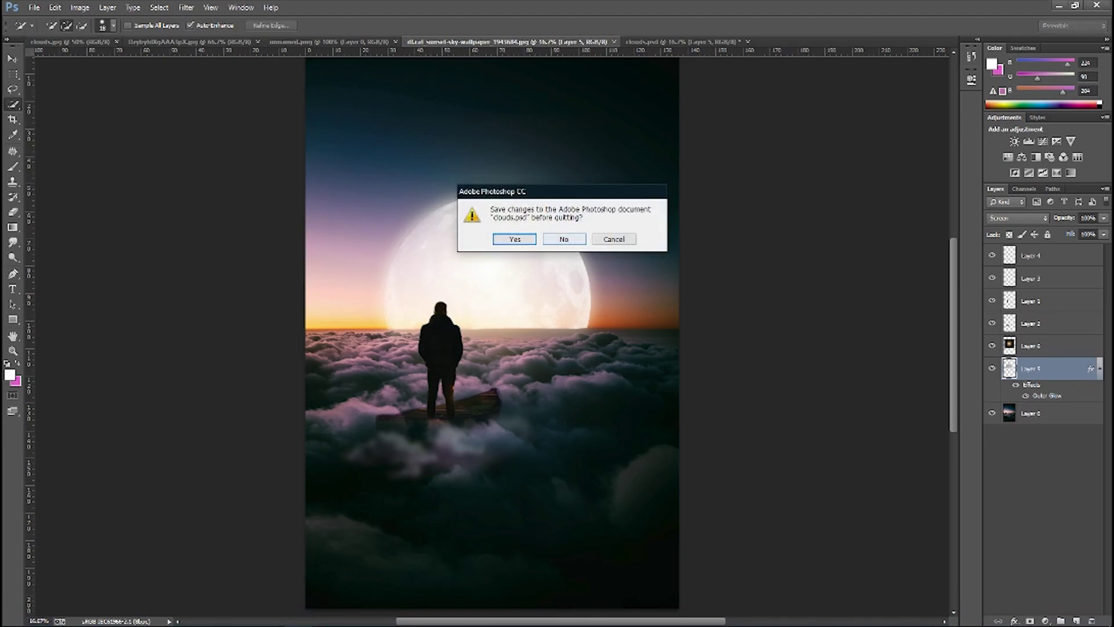
left_click(564, 239)
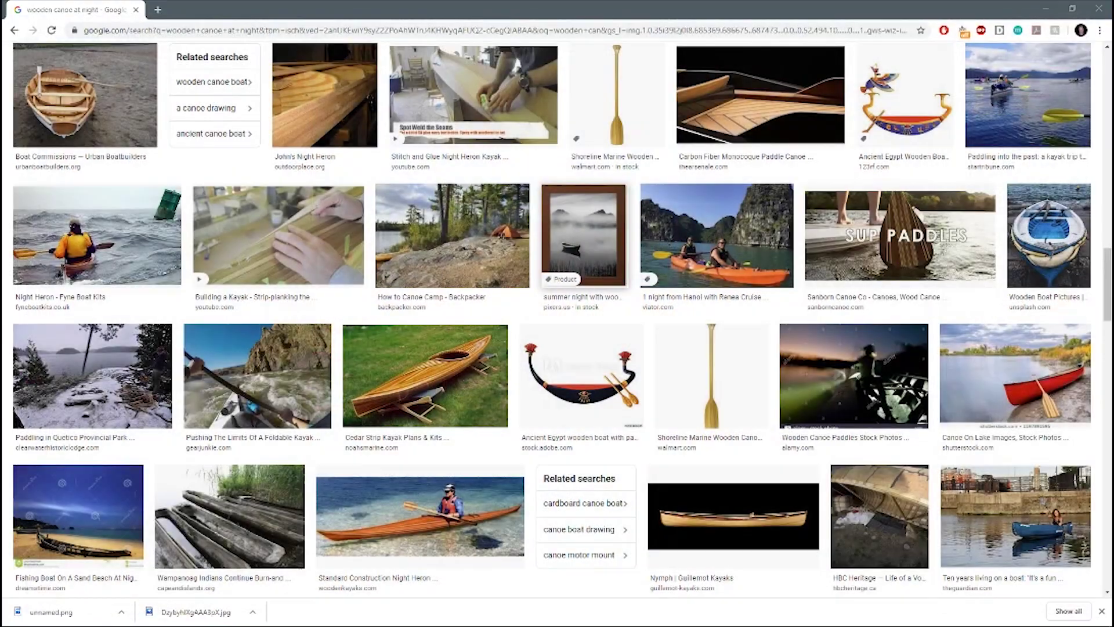
left_click(1098, 8)
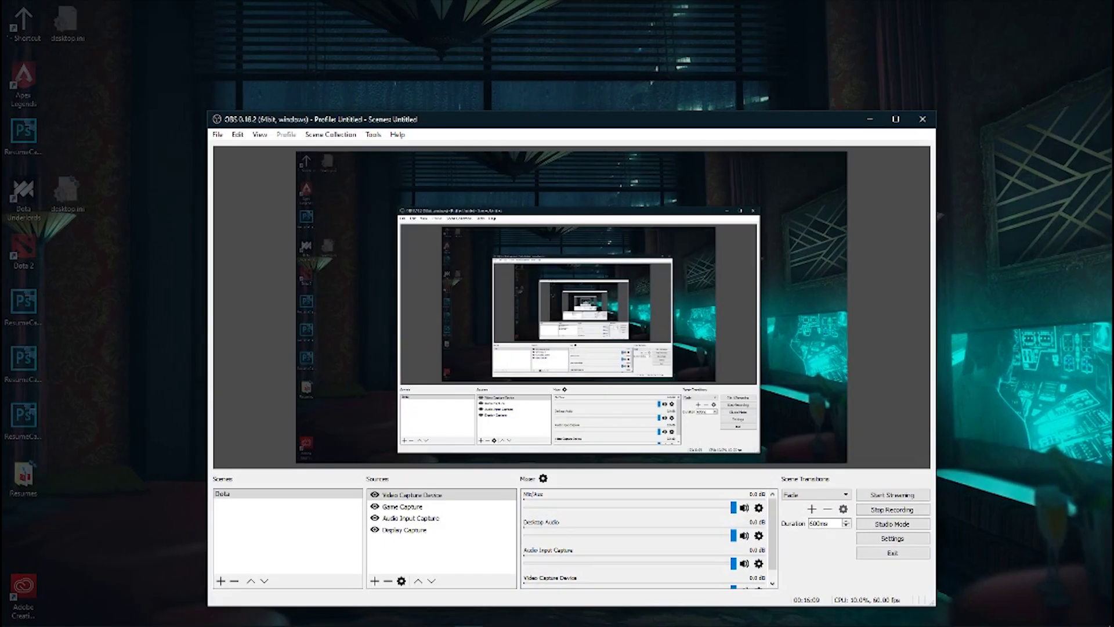